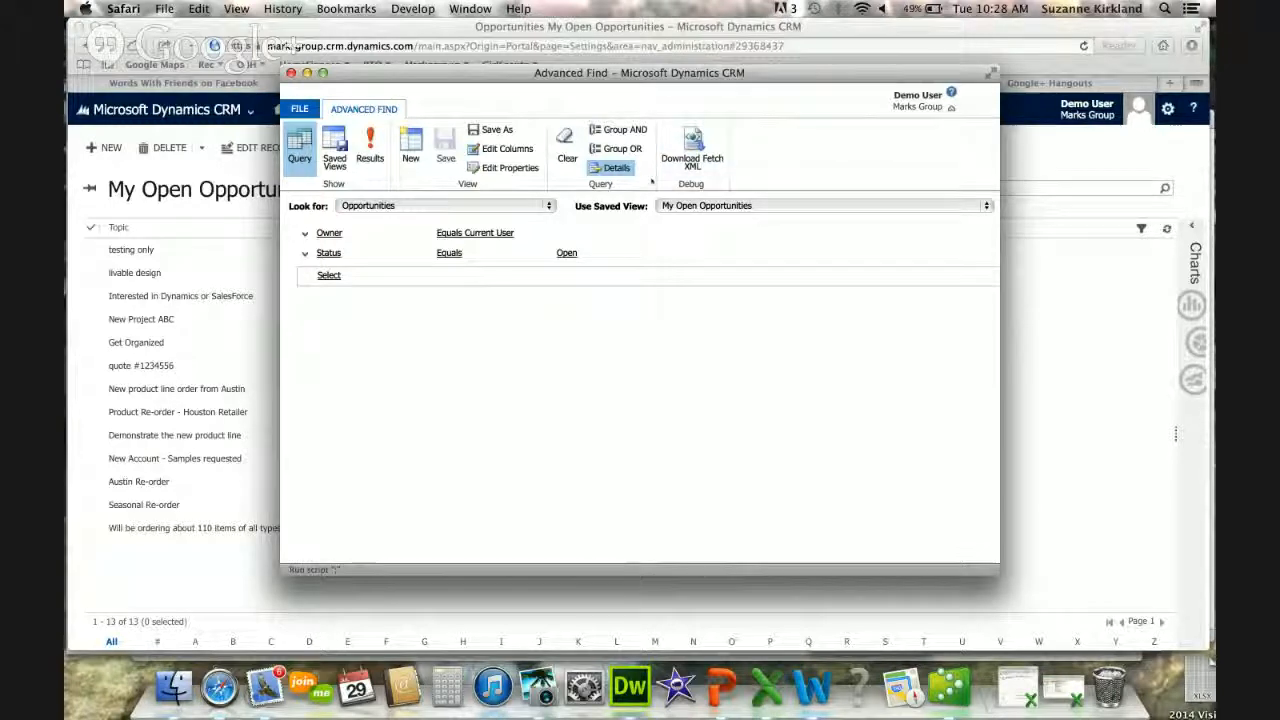
Set the Advanced Find query to look for Activities
{"action": "left_click", "coordinate": [548, 206]}
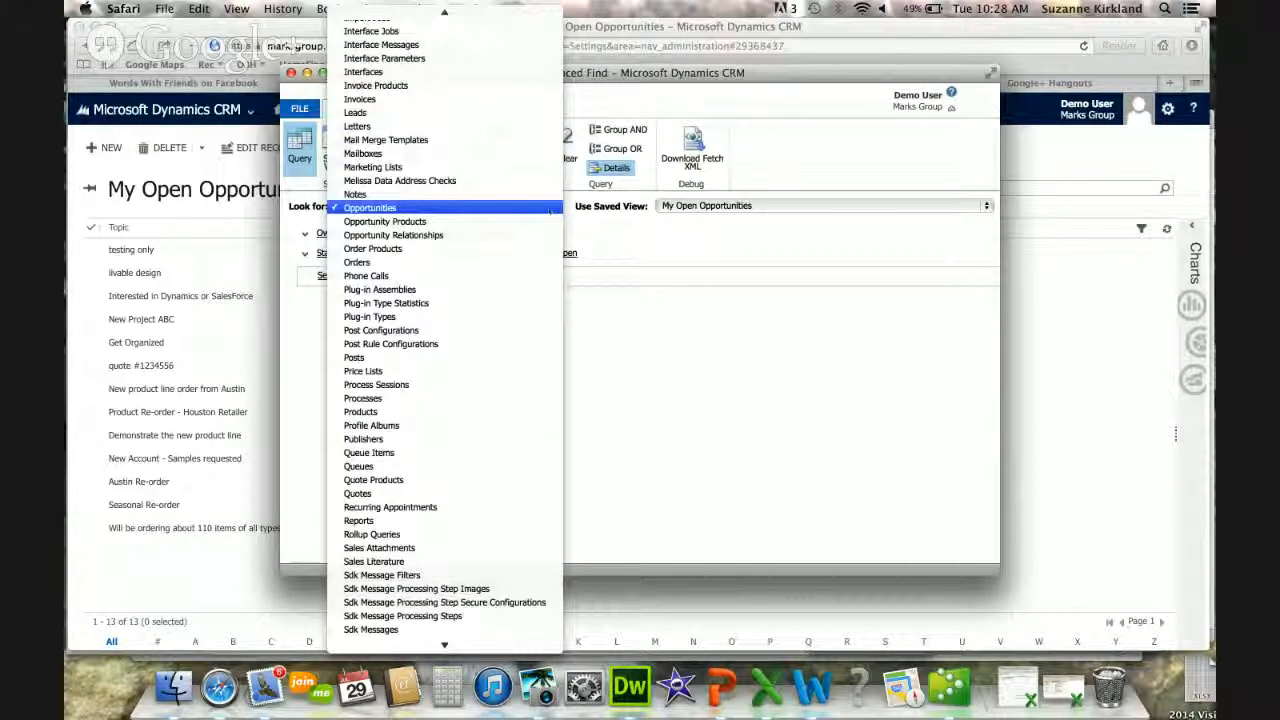
{"action": "scroll", "coordinate": [549, 209], "scroll_direction": "up", "scroll_amount": 10}
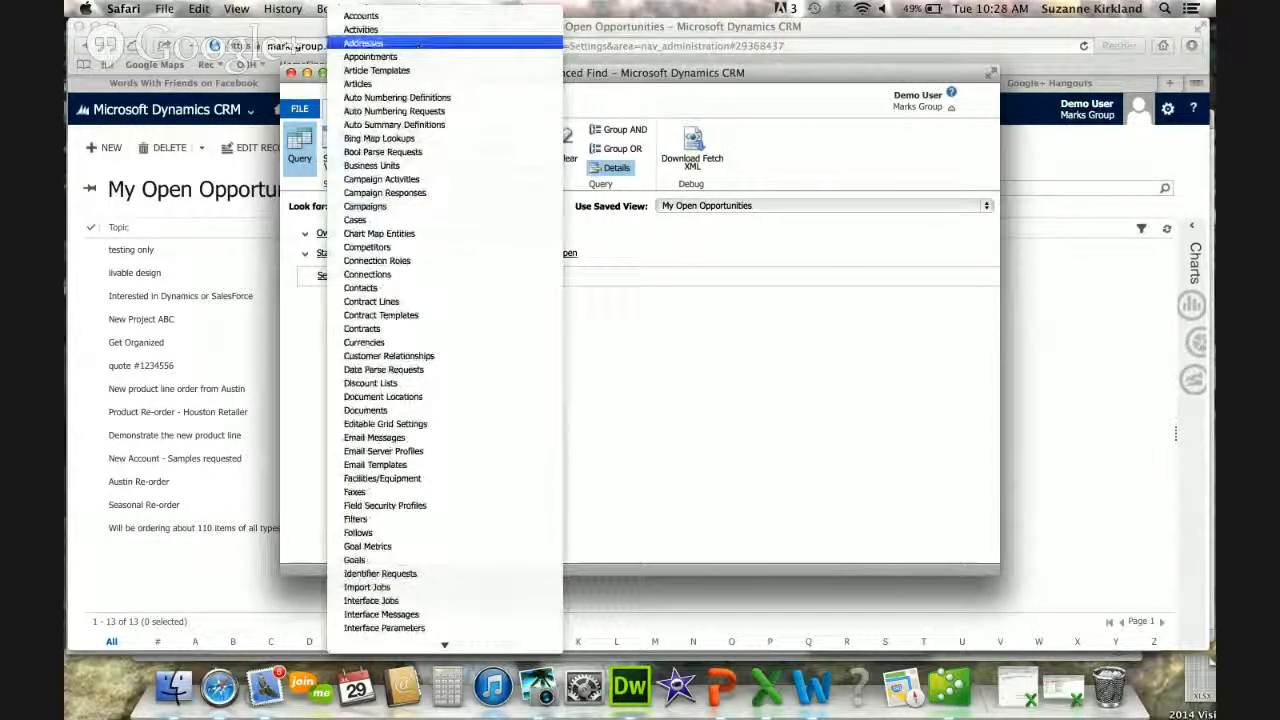
{"action": "left_click", "coordinate": [385, 29]}
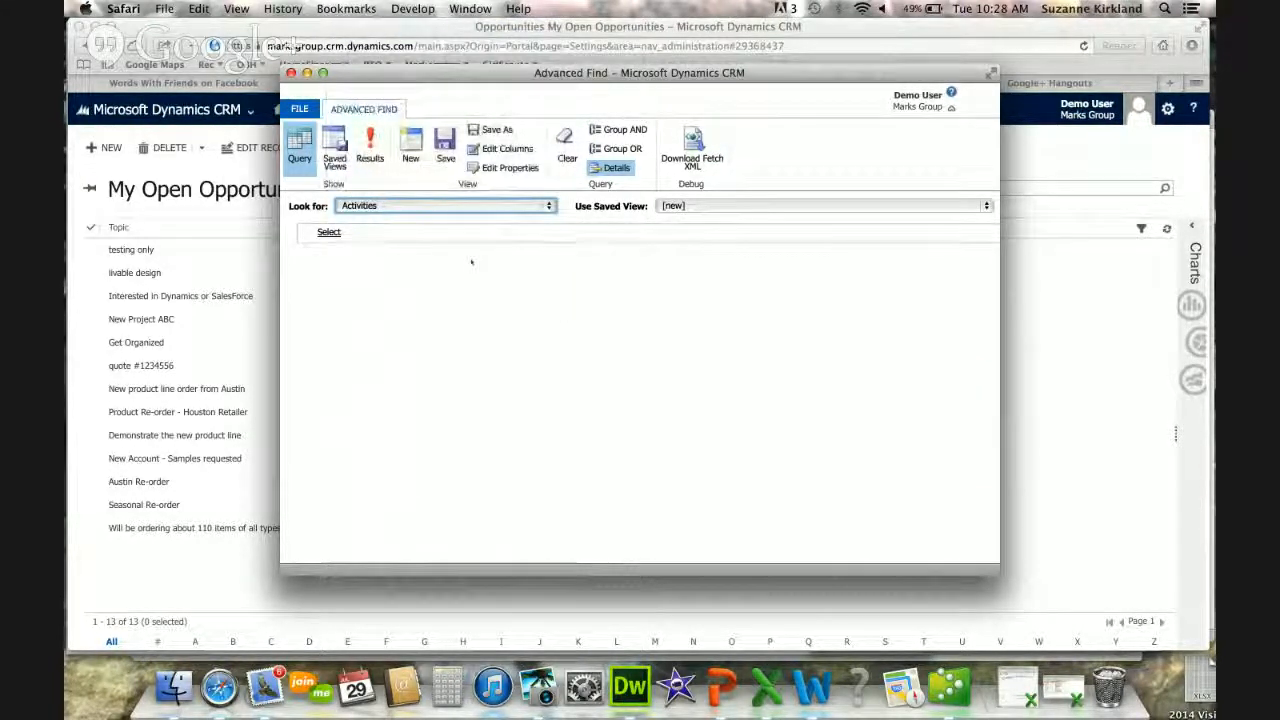
Add the related record type Regarding (Opportunity) to the activities query
{"action": "left_click", "coordinate": [329, 232]}
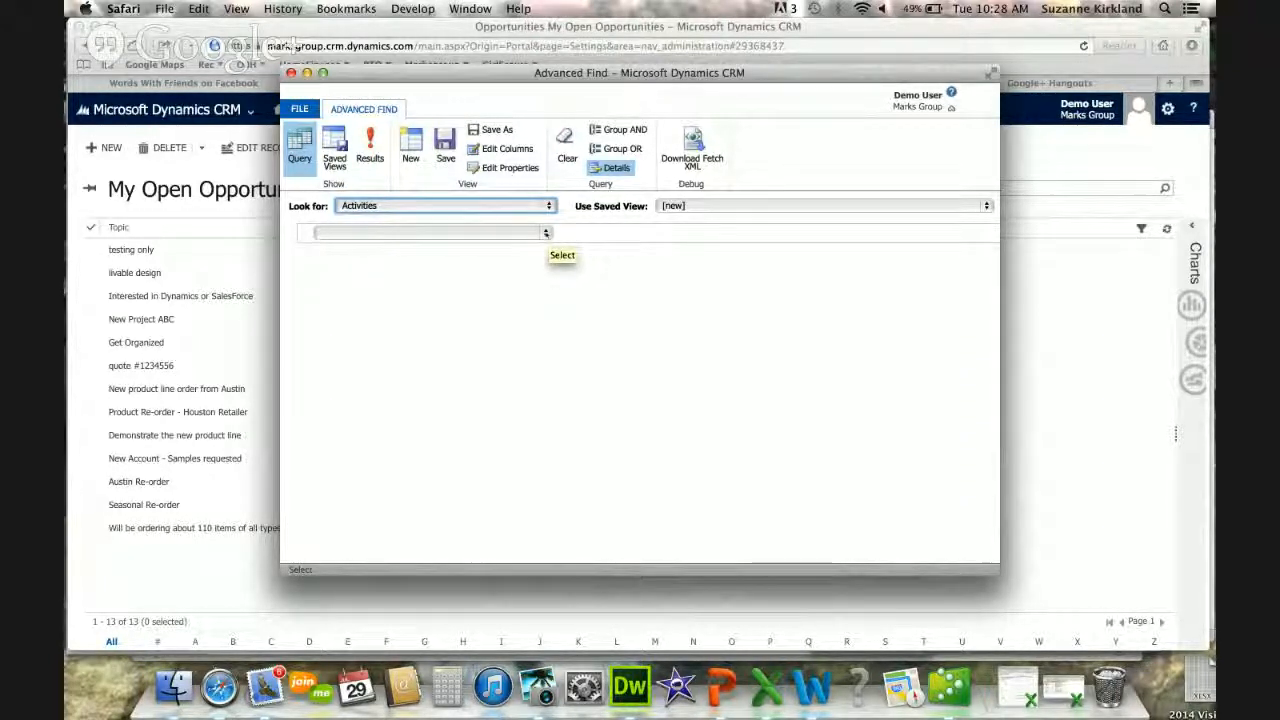
{"action": "left_click", "coordinate": [546, 233]}
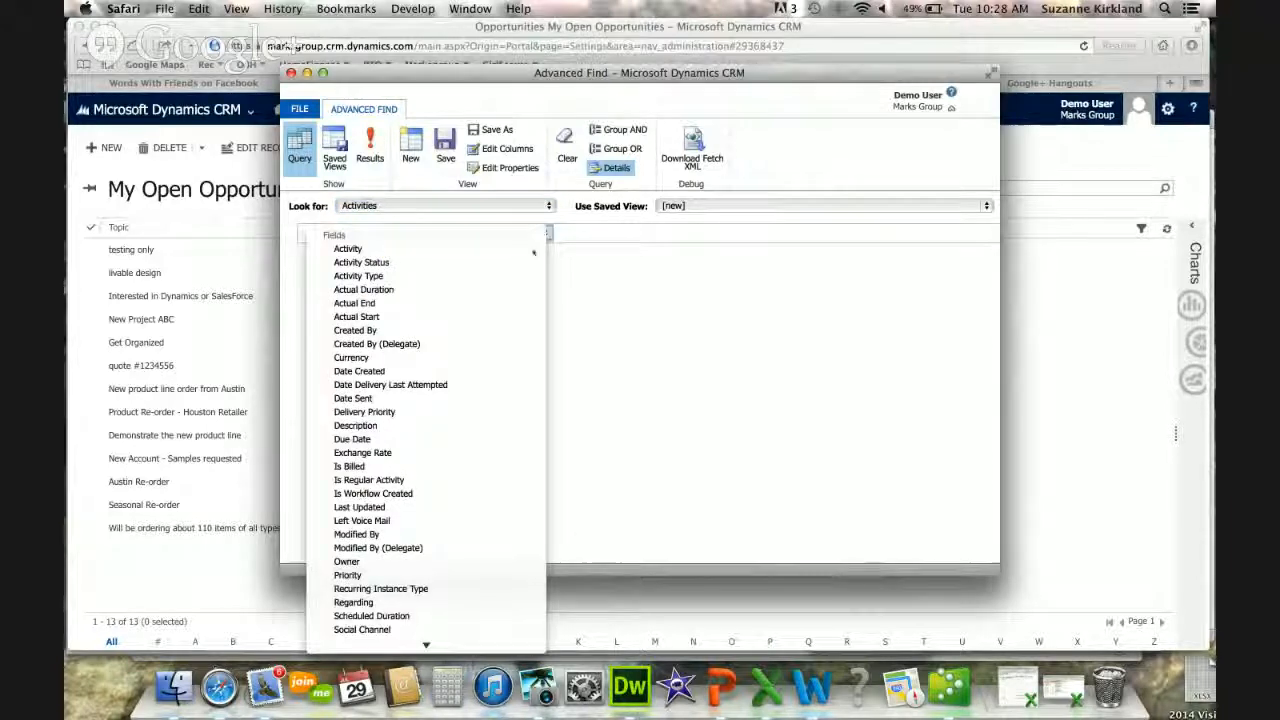
{"action": "scroll", "coordinate": [480, 300], "scroll_direction": "down", "scroll_amount": 10}
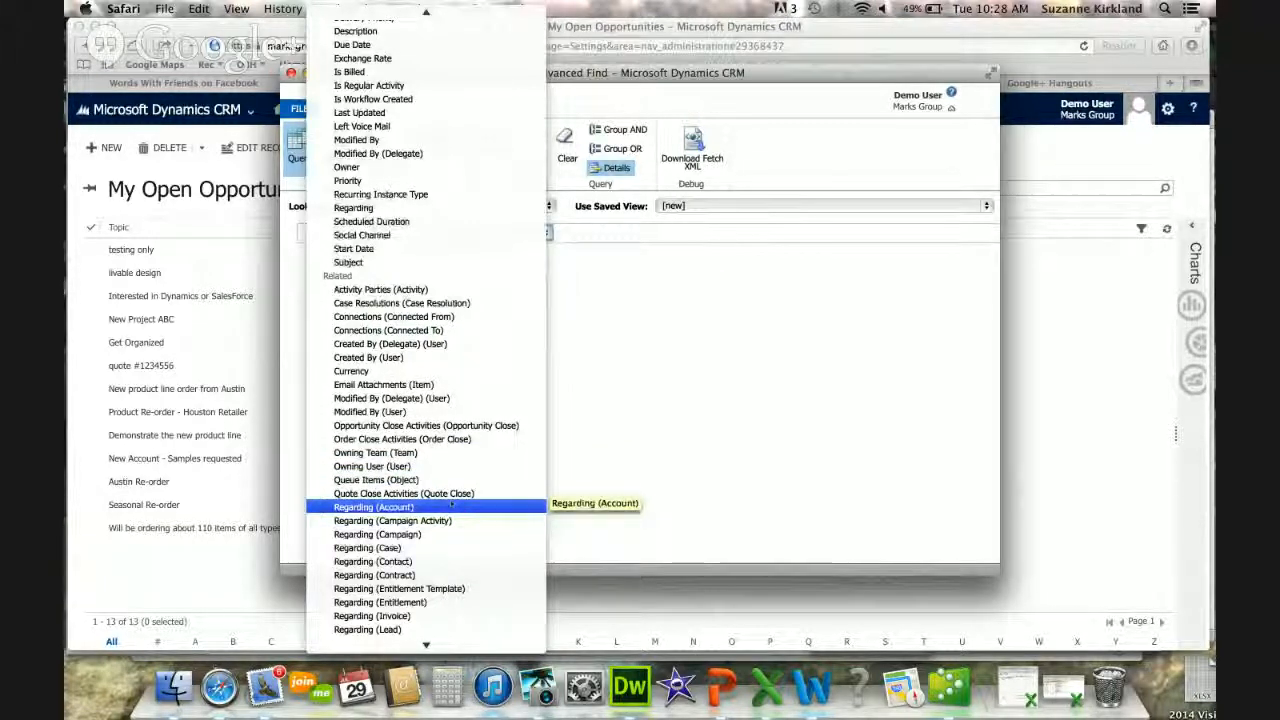
{"action": "scroll", "coordinate": [452, 510], "scroll_direction": "down", "scroll_amount": 4}
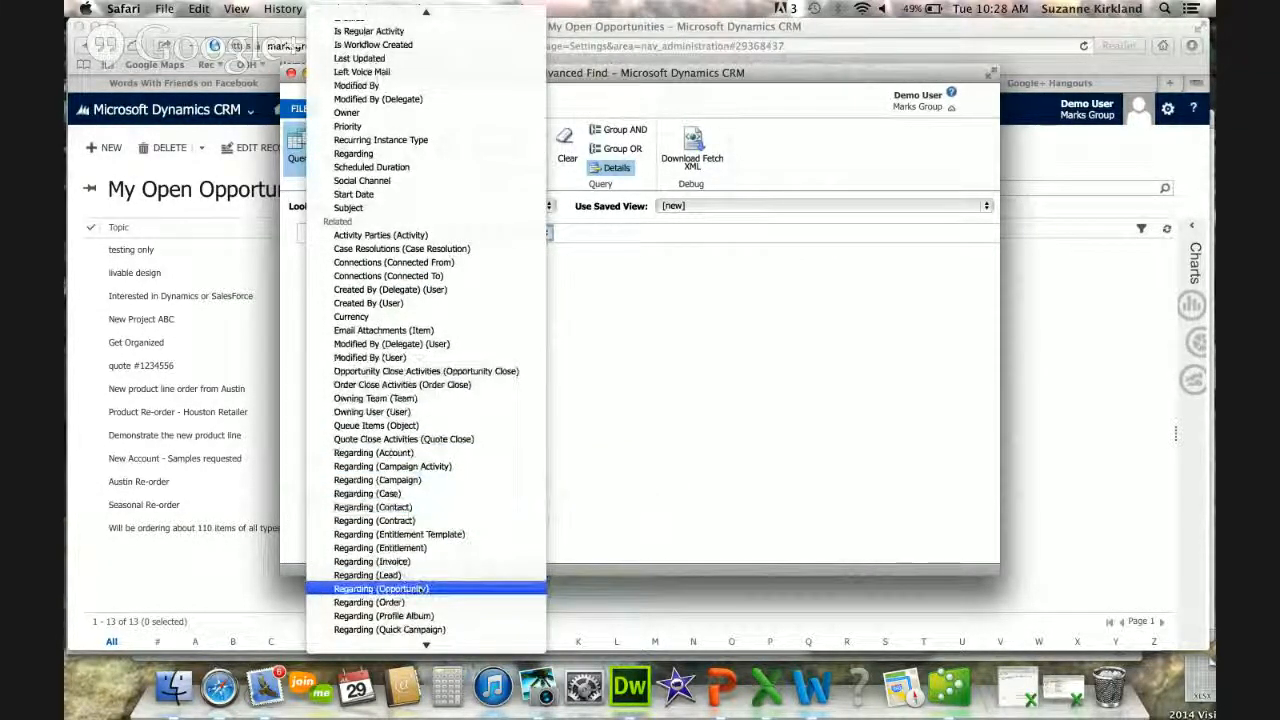
{"action": "left_click", "coordinate": [420, 589]}
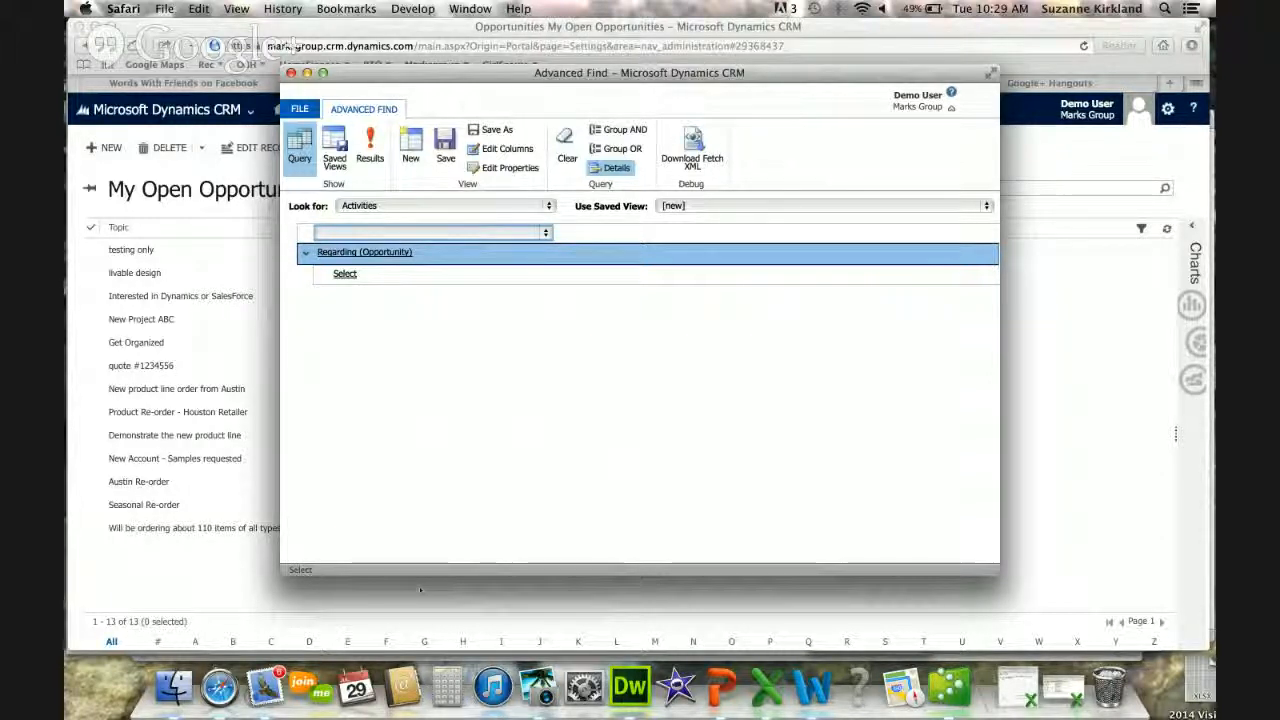
Add a Status criterion beneath Regarding (Opportunity)
{"action": "left_click", "coordinate": [345, 274]}
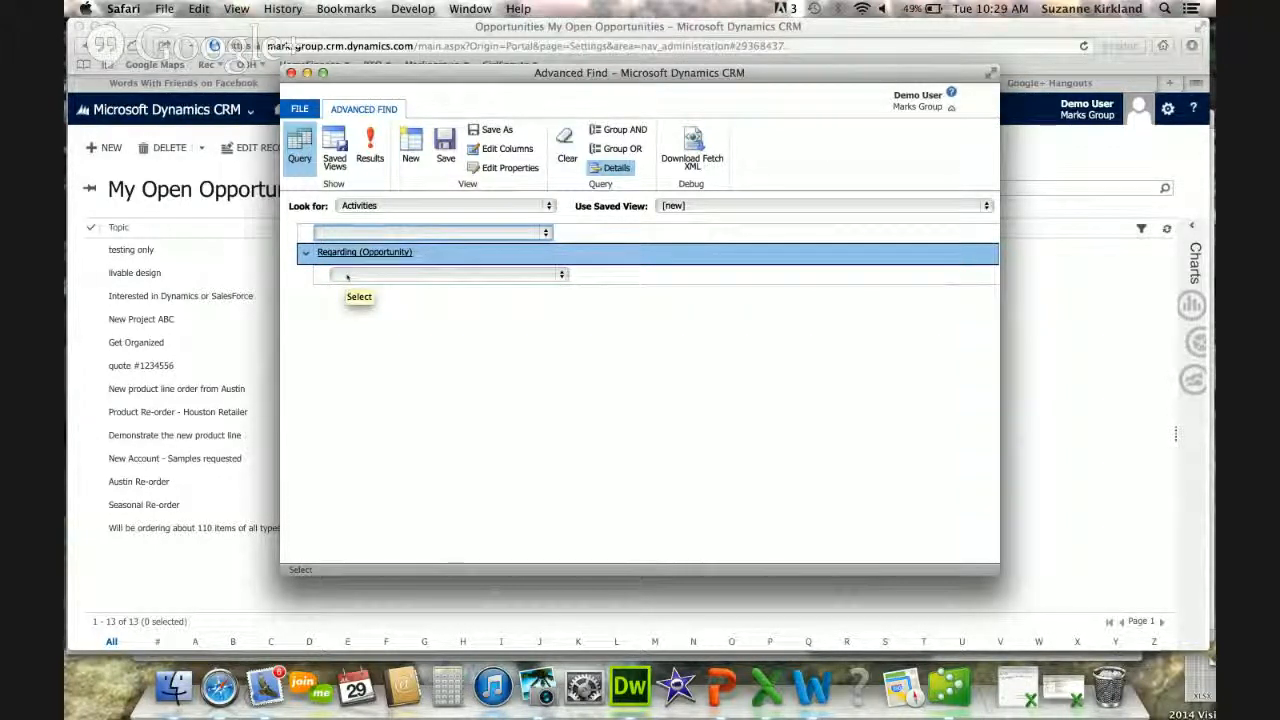
{"action": "left_click", "coordinate": [562, 275]}
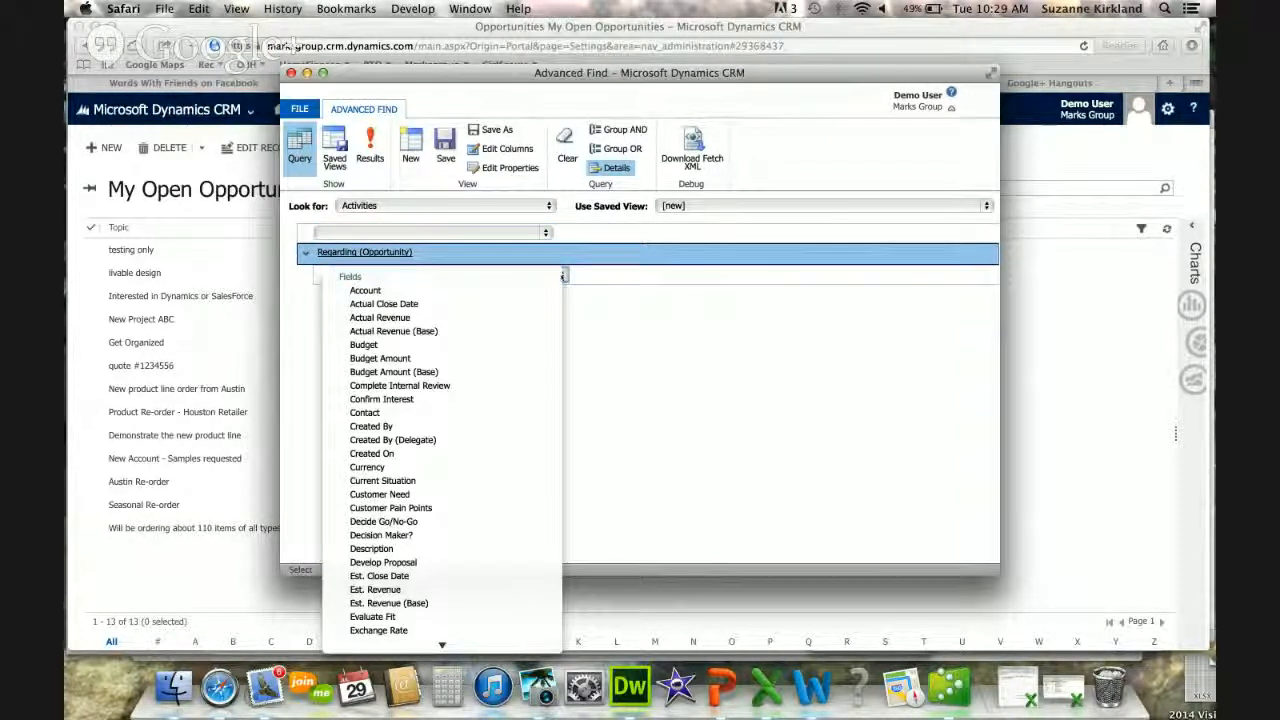
{"action": "scroll", "coordinate": [525, 331], "scroll_direction": "down", "scroll_amount": 3}
{"action": "scroll", "coordinate": [525, 331], "scroll_direction": "down", "scroll_amount": 10}
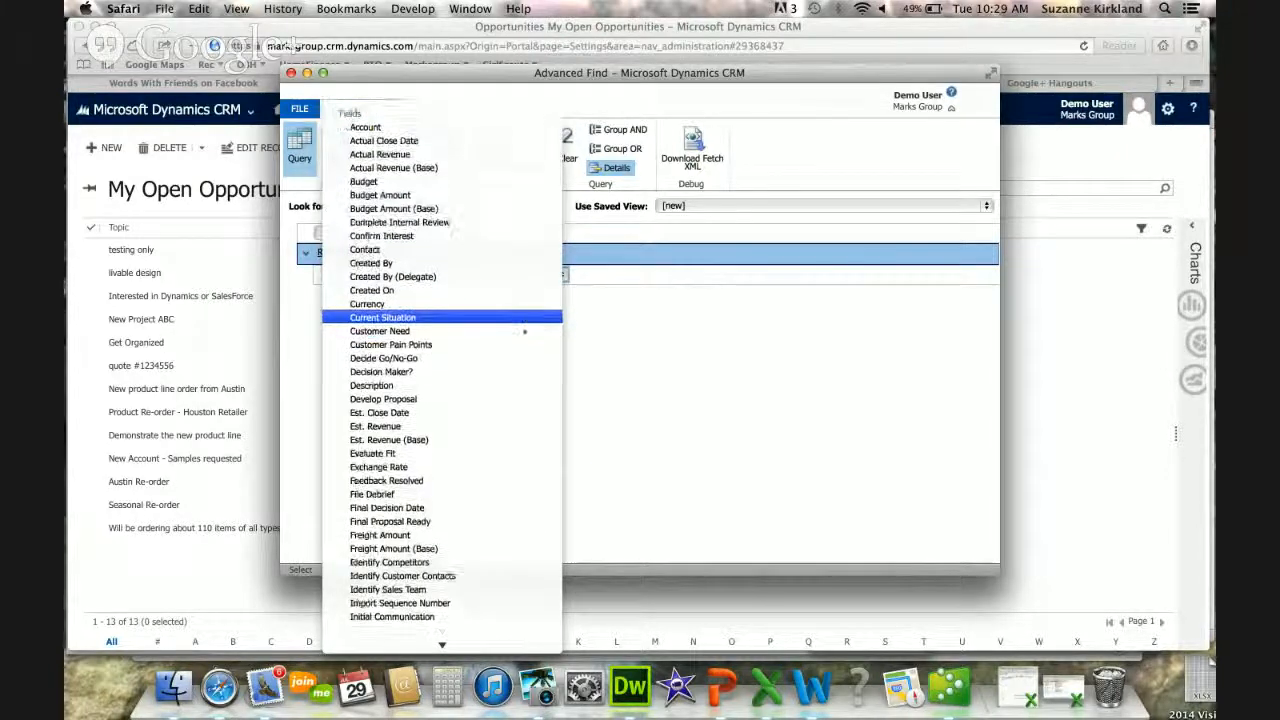
{"action": "scroll", "coordinate": [525, 331], "scroll_direction": "down", "scroll_amount": 5}
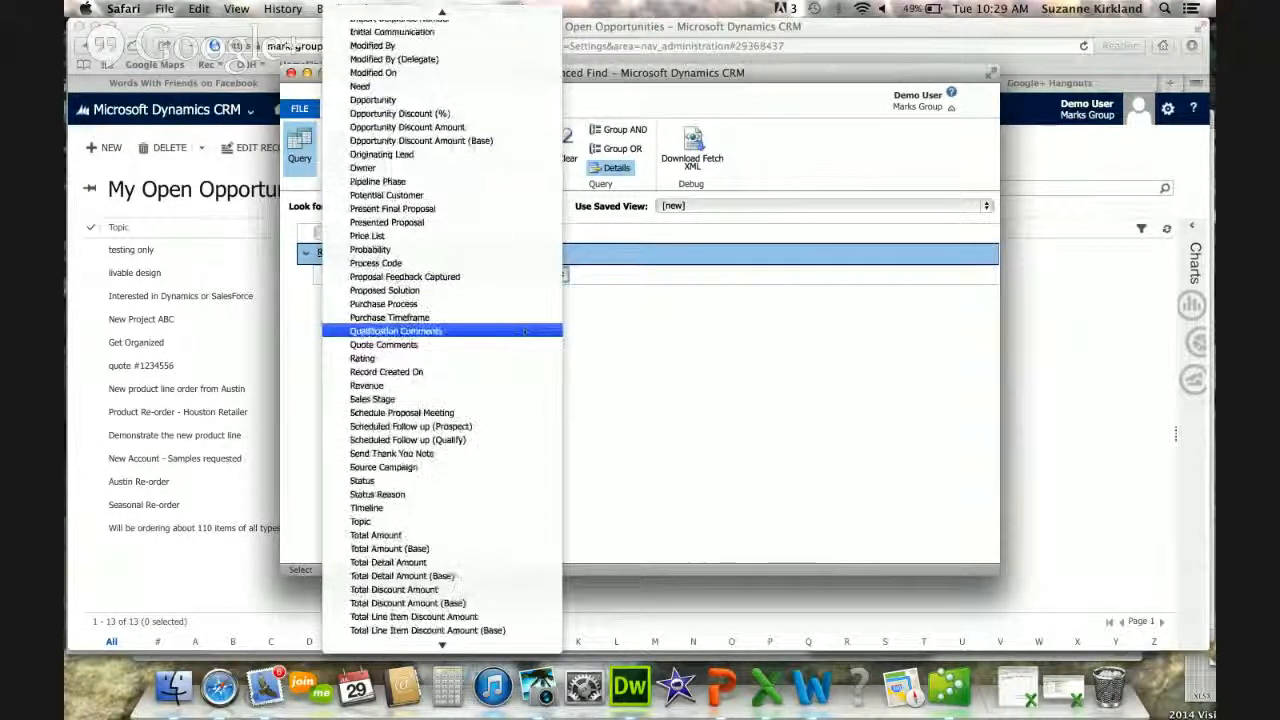
{"action": "left_click", "coordinate": [437, 484]}
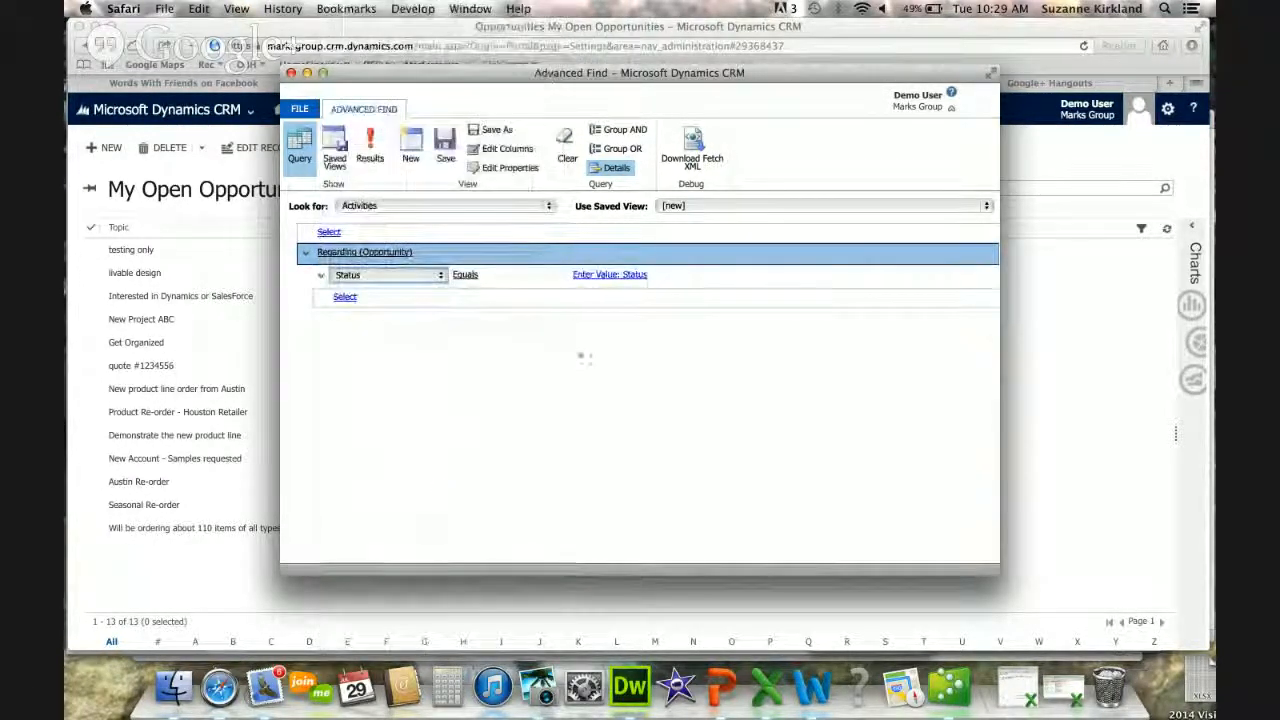
Set the opportunity Status criterion's value to Open
{"action": "mouse_move", "coordinate": [617, 275]}
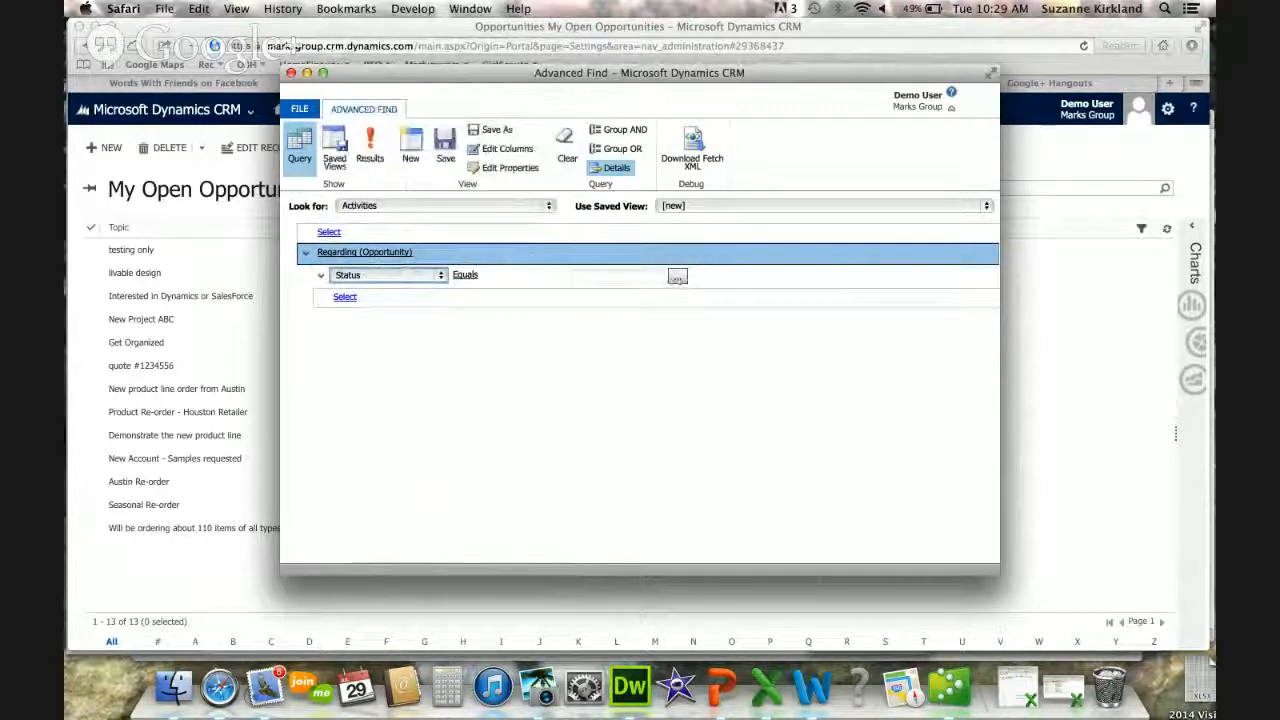
{"action": "left_click", "coordinate": [677, 276]}
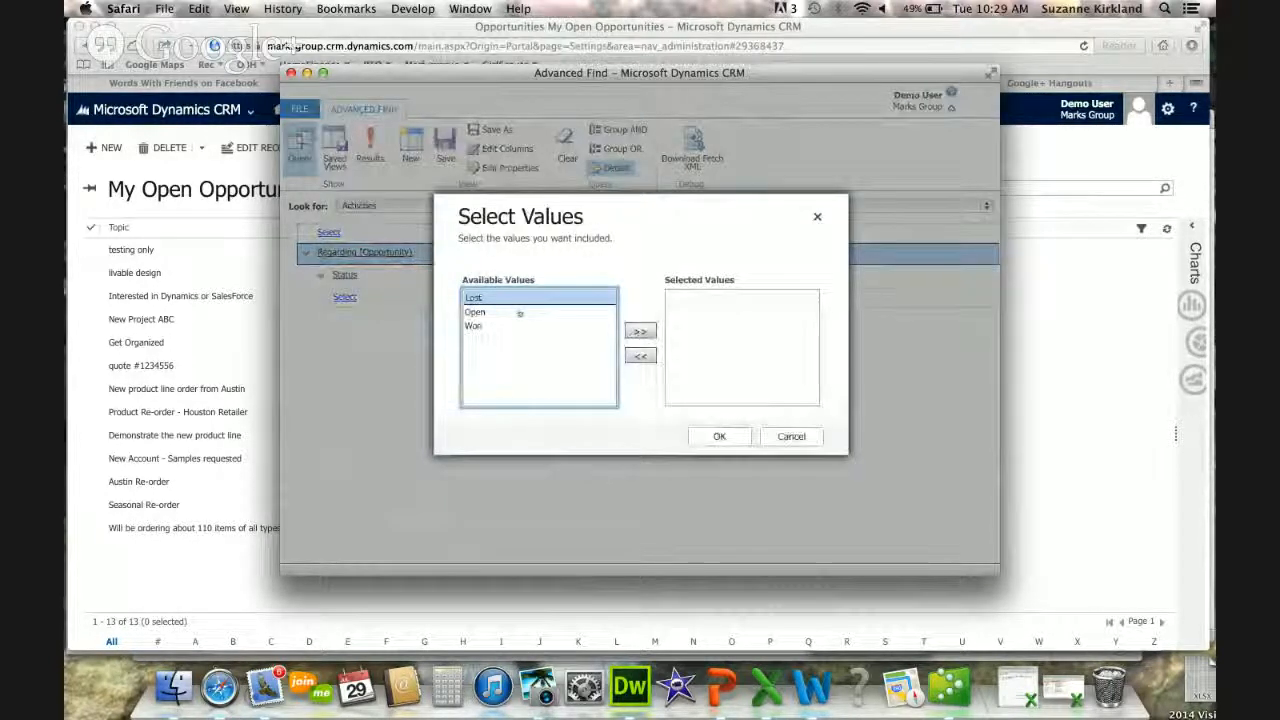
{"action": "left_click", "coordinate": [519, 313]}
{"action": "left_click", "coordinate": [640, 331]}
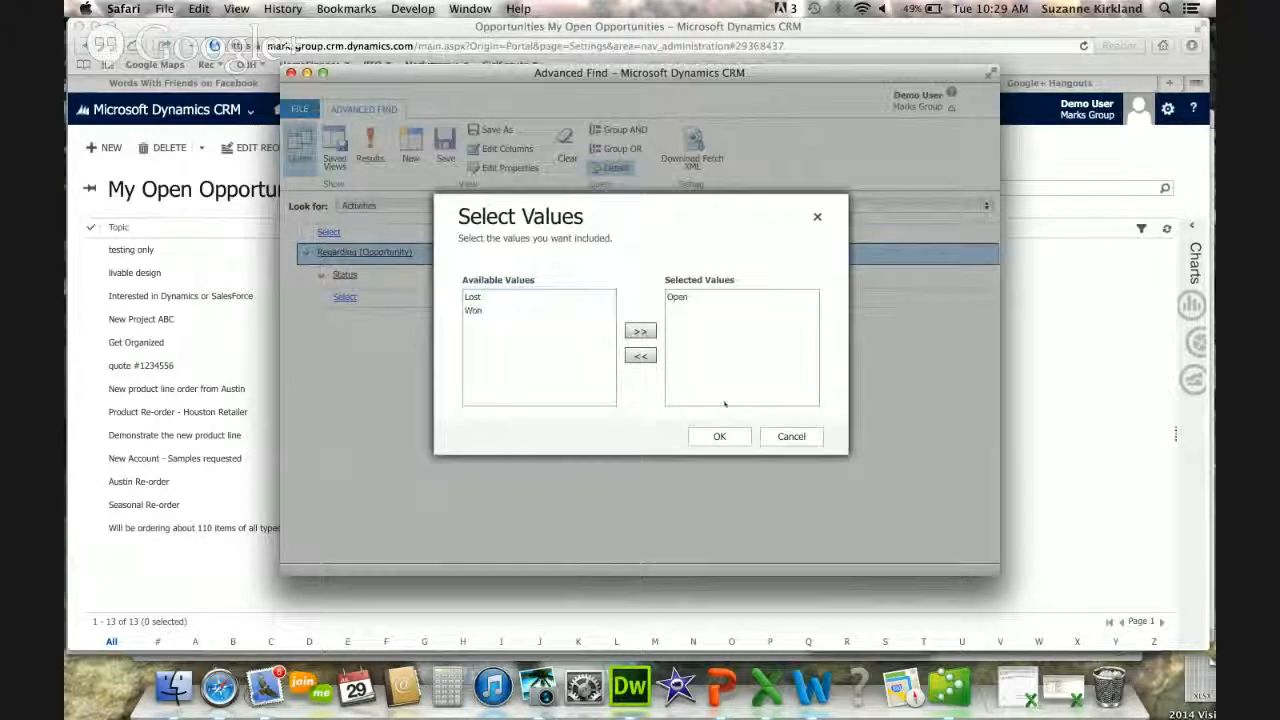
{"action": "left_click", "coordinate": [721, 437]}
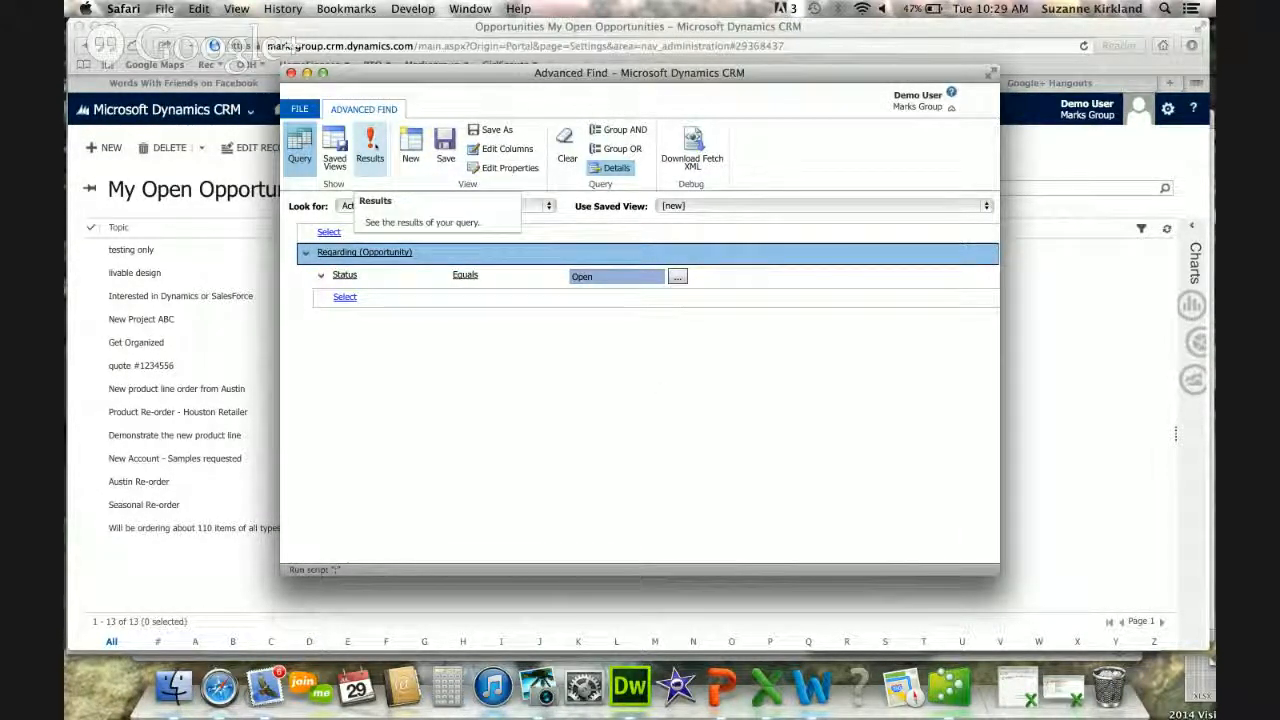
Run the activities query, look through the listed activities, and close the results window
{"action": "left_click", "coordinate": [370, 148]}
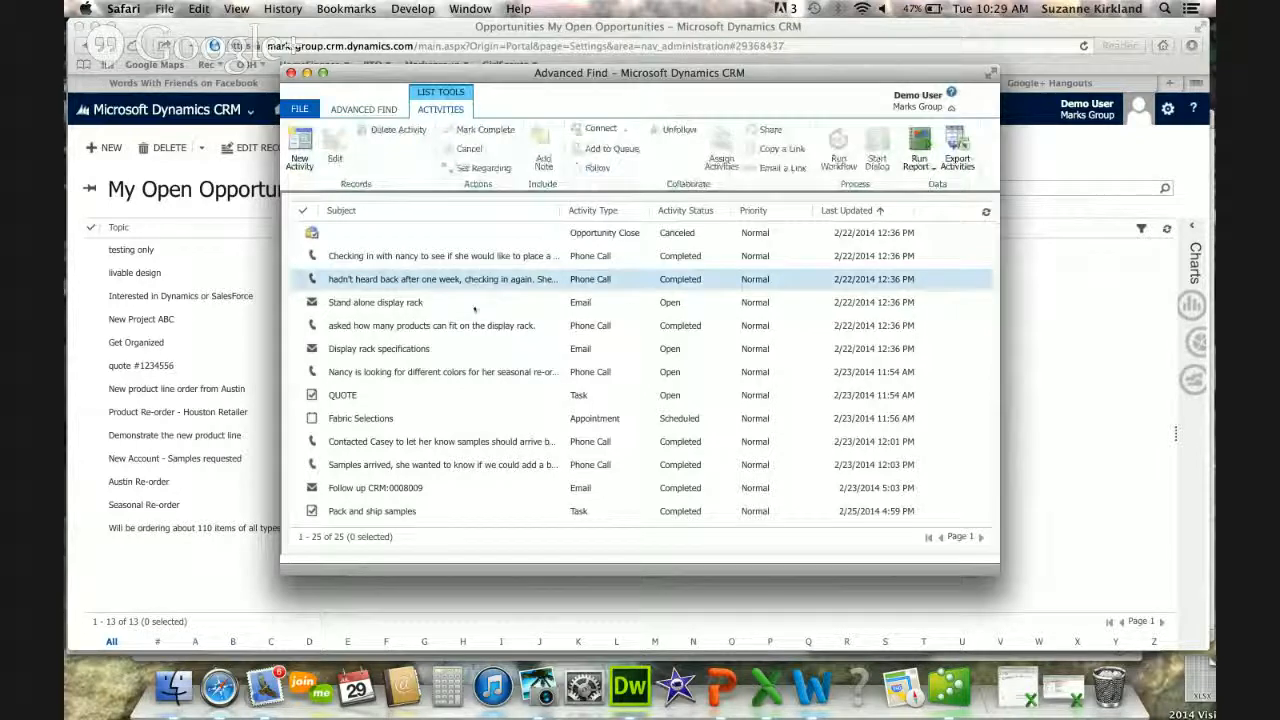
{"action": "scroll", "coordinate": [462, 352], "scroll_direction": "down", "scroll_amount": 1}
{"action": "scroll", "coordinate": [462, 352], "scroll_direction": "down", "scroll_amount": 5}
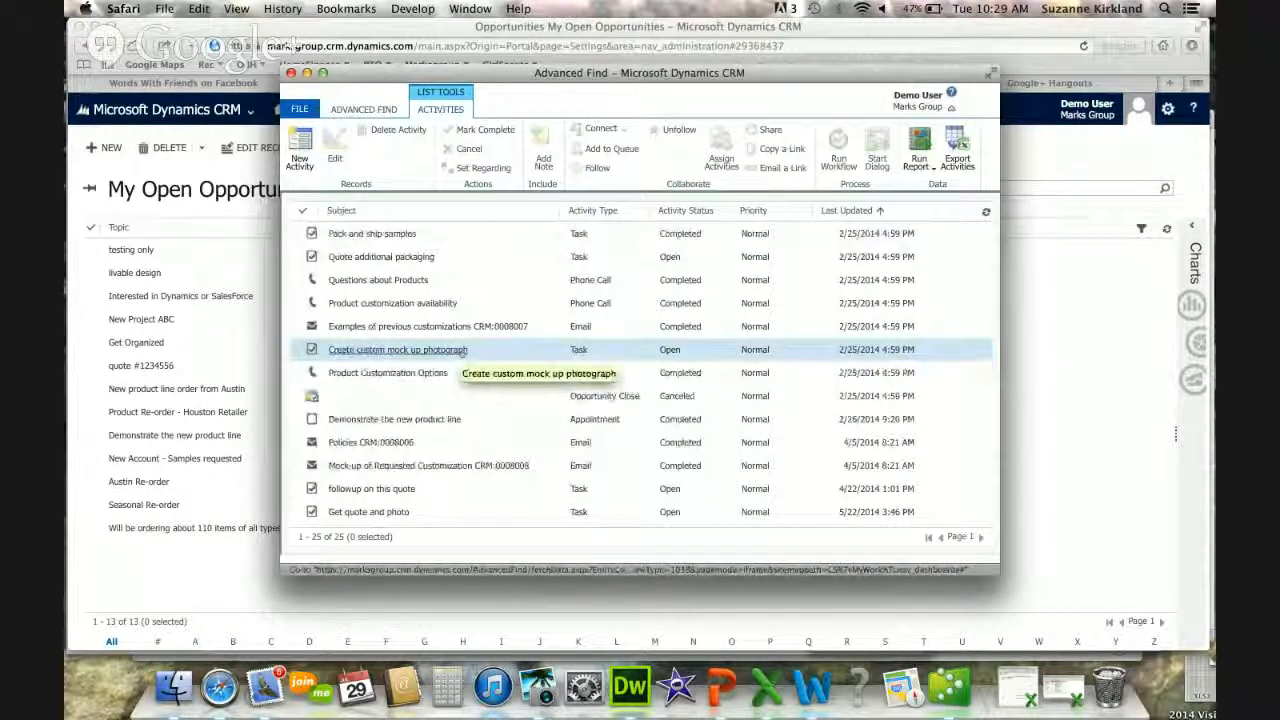
{"action": "scroll", "coordinate": [462, 352], "scroll_direction": "up", "scroll_amount": 5}
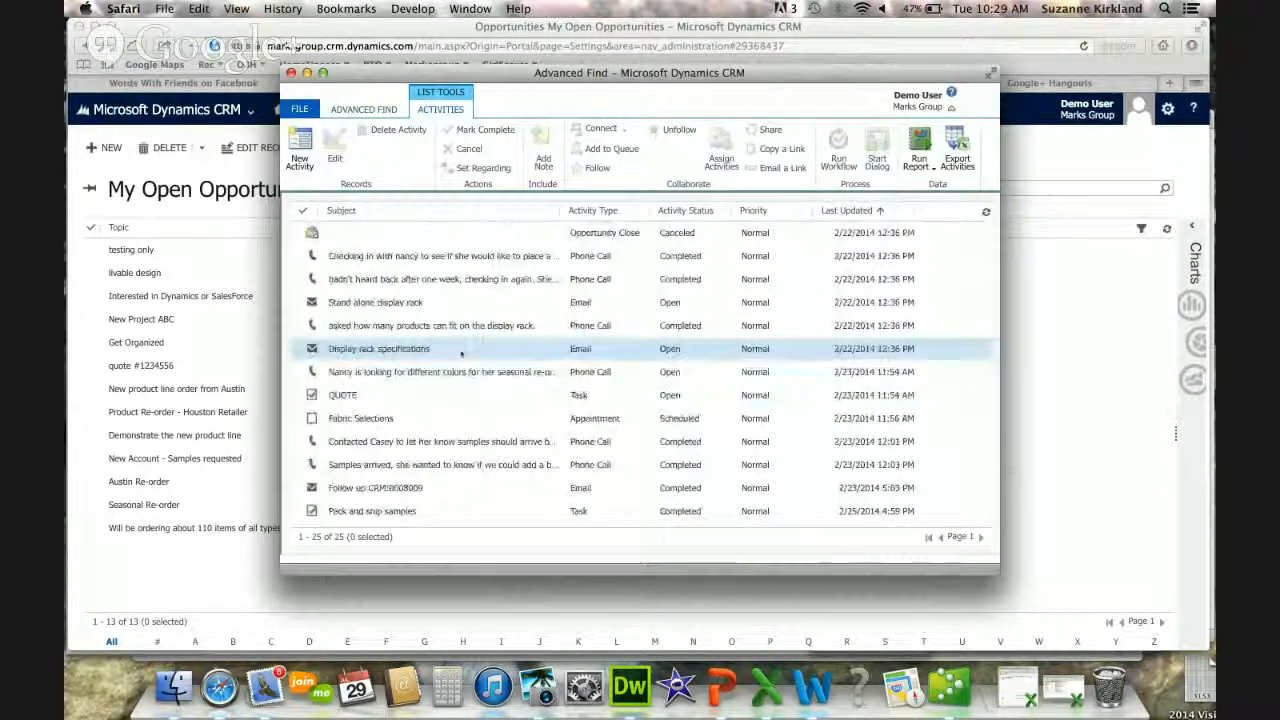
{"action": "scroll", "coordinate": [450, 285], "scroll_direction": "down", "scroll_amount": 5}
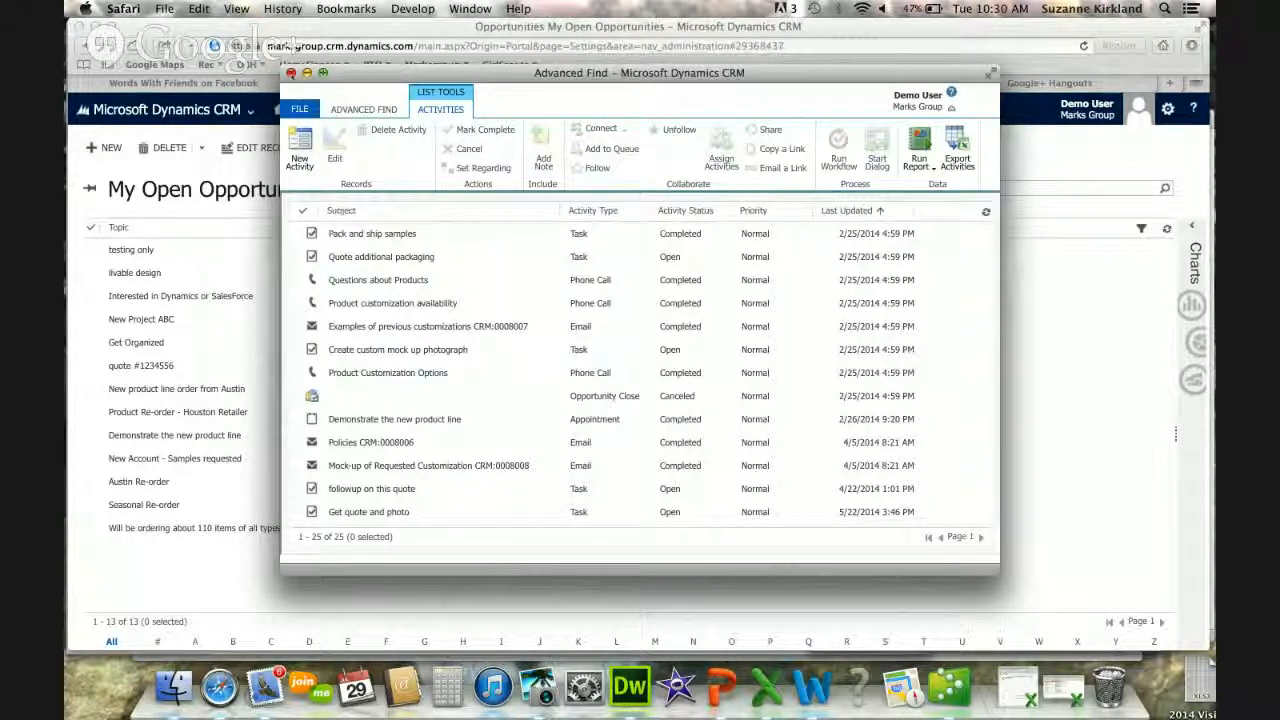
{"action": "left_click", "coordinate": [291, 73]}
{"action": "left_click", "coordinate": [736, 250]}
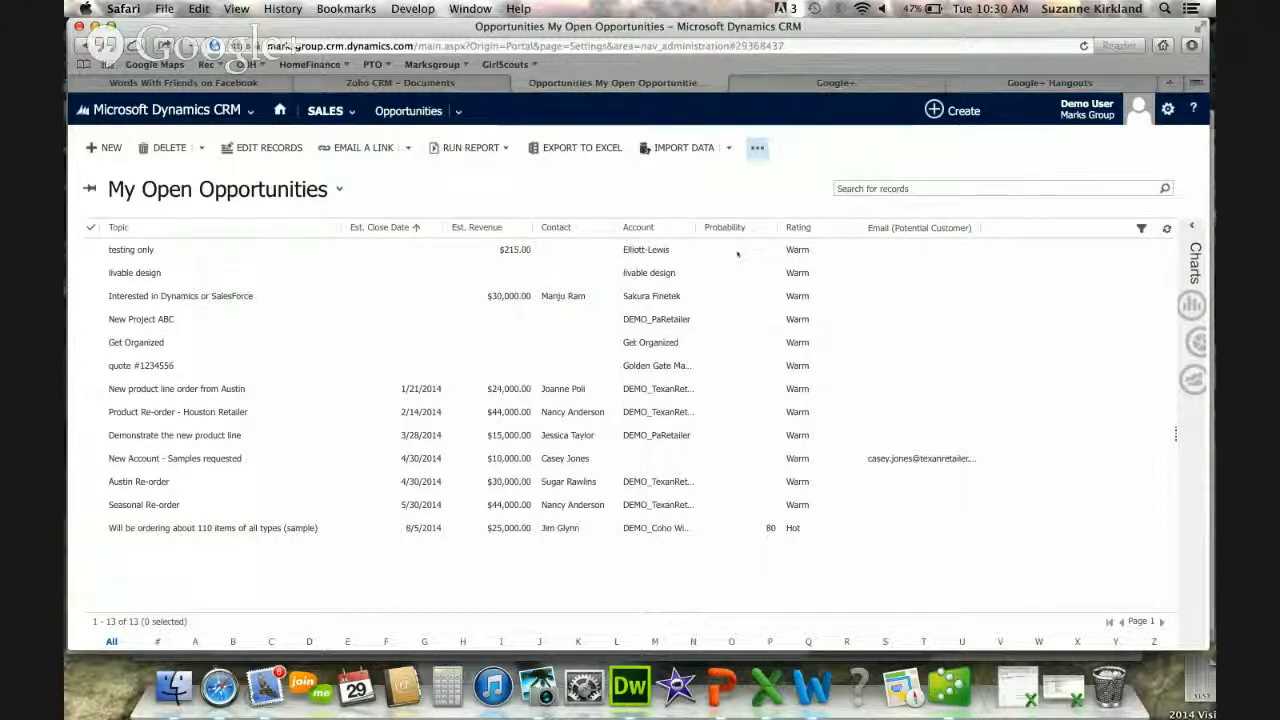
Start a new Advanced Find from the opportunities list and set it to look for Email Messages
{"action": "left_click", "coordinate": [757, 148]}
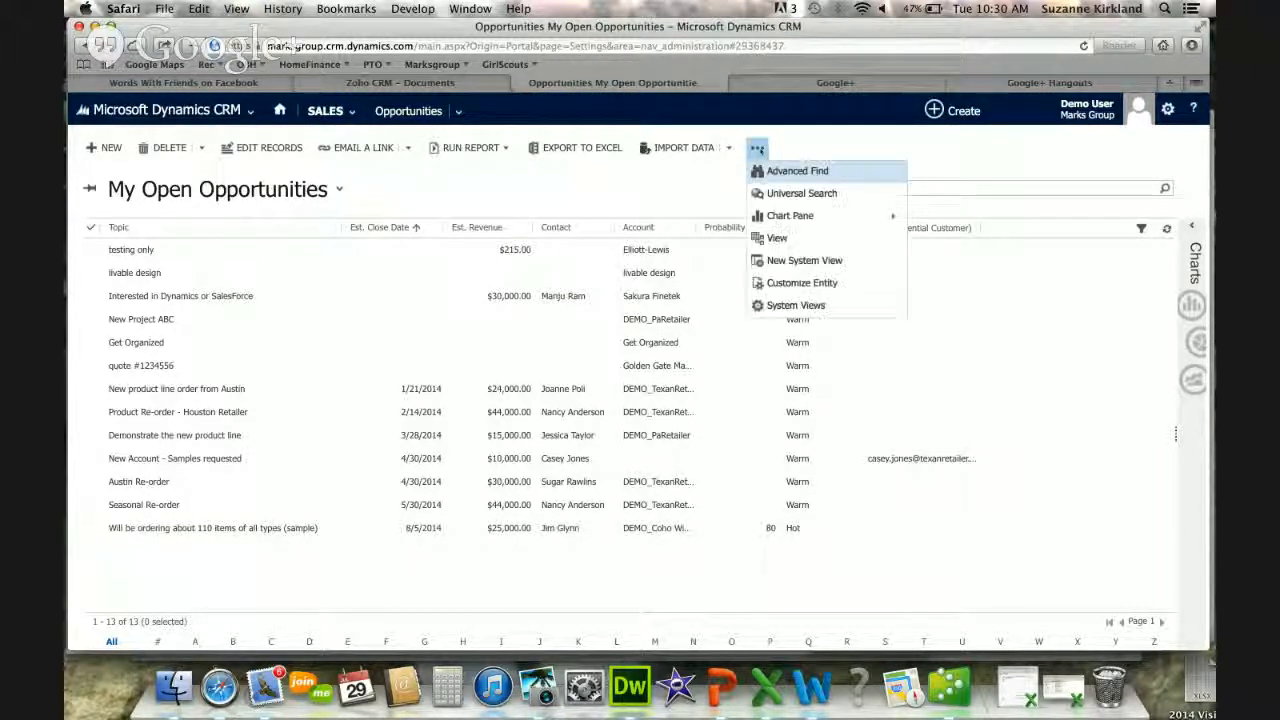
{"action": "left_click", "coordinate": [791, 172]}
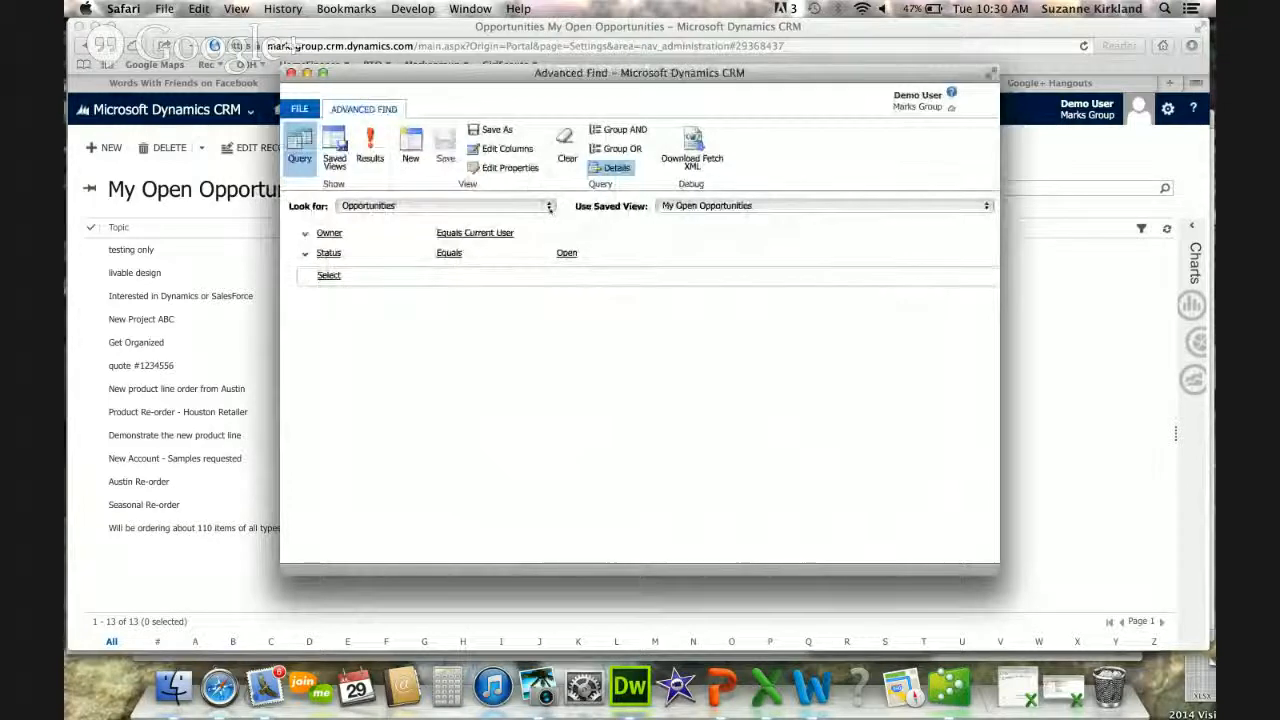
{"action": "left_click", "coordinate": [549, 206]}
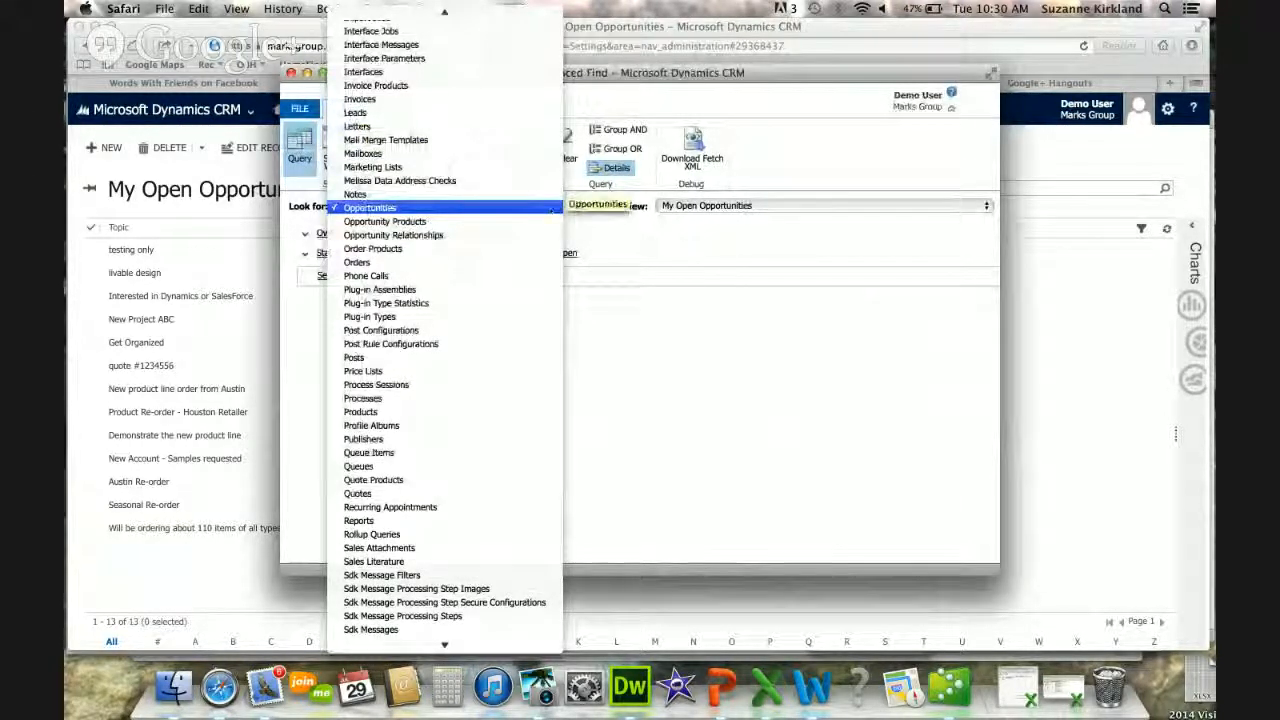
{"action": "scroll", "coordinate": [549, 209], "scroll_direction": "up", "scroll_amount": 10}
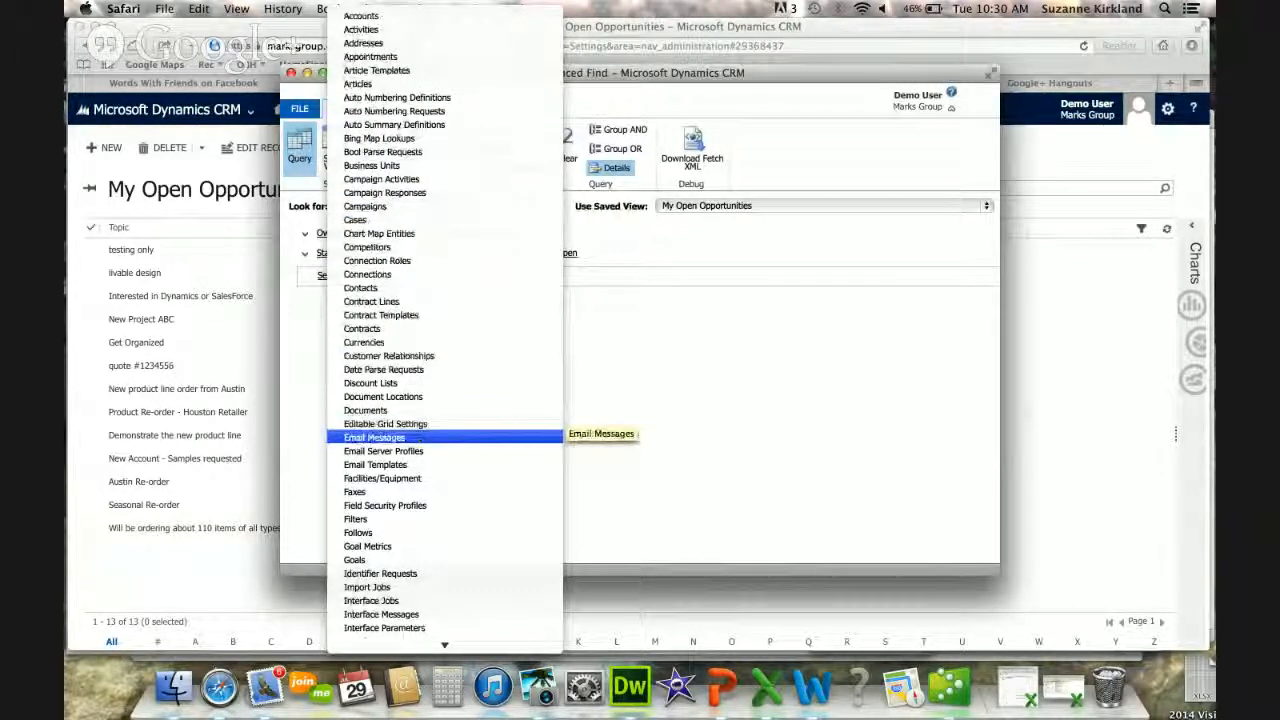
{"action": "key", "text": "Escape"}
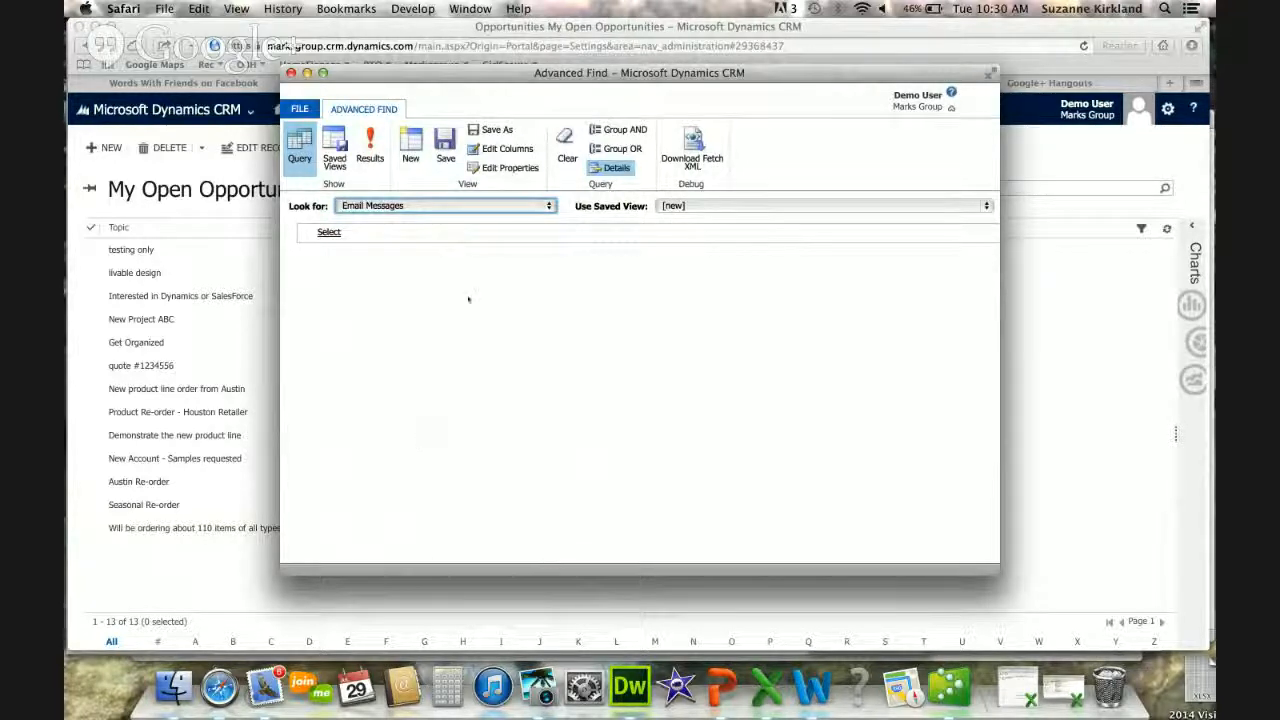
Run the Email Messages query without criteria, look through the listed emails, and close the results window
{"action": "left_click", "coordinate": [372, 148]}
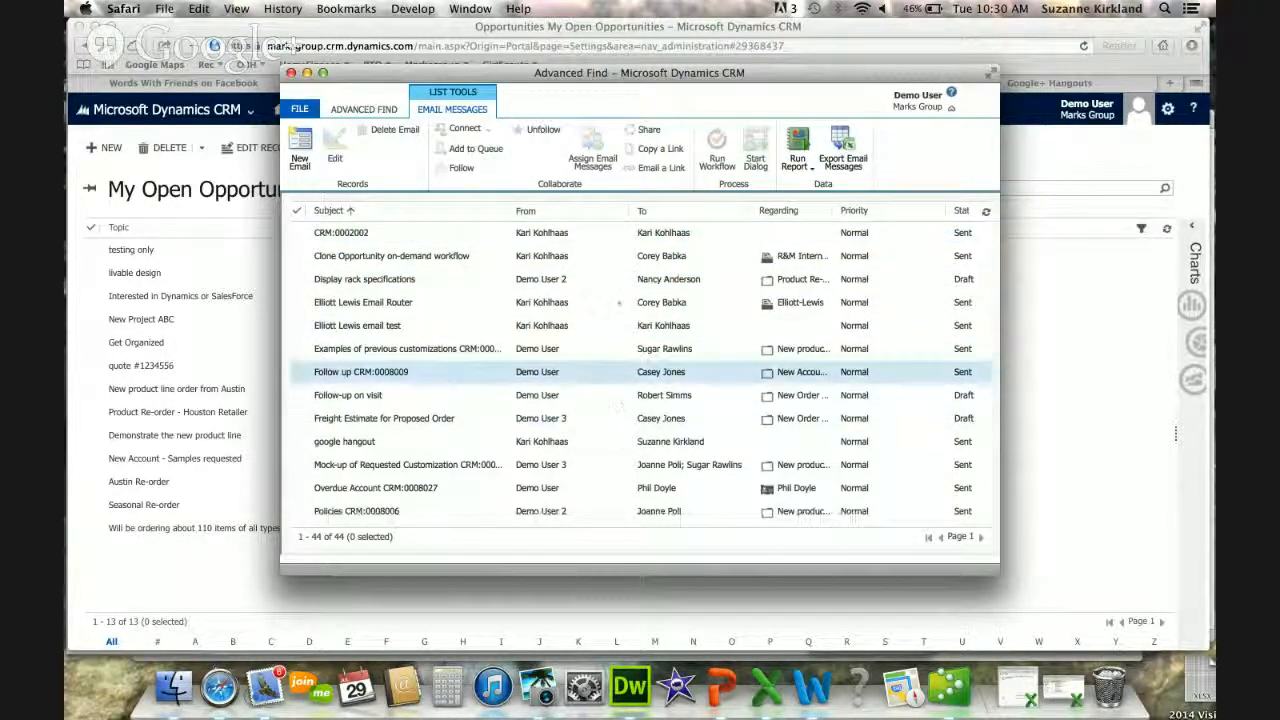
{"action": "scroll", "coordinate": [619, 282], "scroll_direction": "down", "scroll_amount": 4}
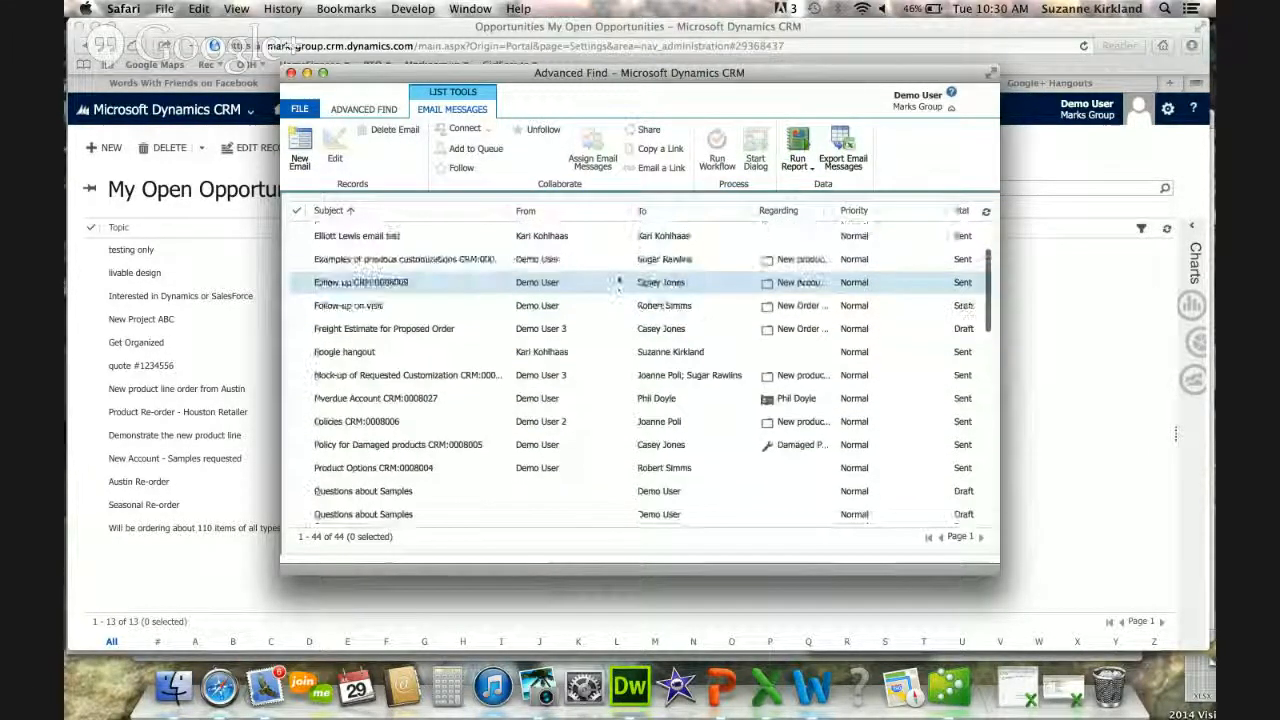
{"action": "scroll", "coordinate": [619, 282], "scroll_direction": "down", "scroll_amount": 5}
{"action": "scroll", "coordinate": [619, 282], "scroll_direction": "up", "scroll_amount": 5}
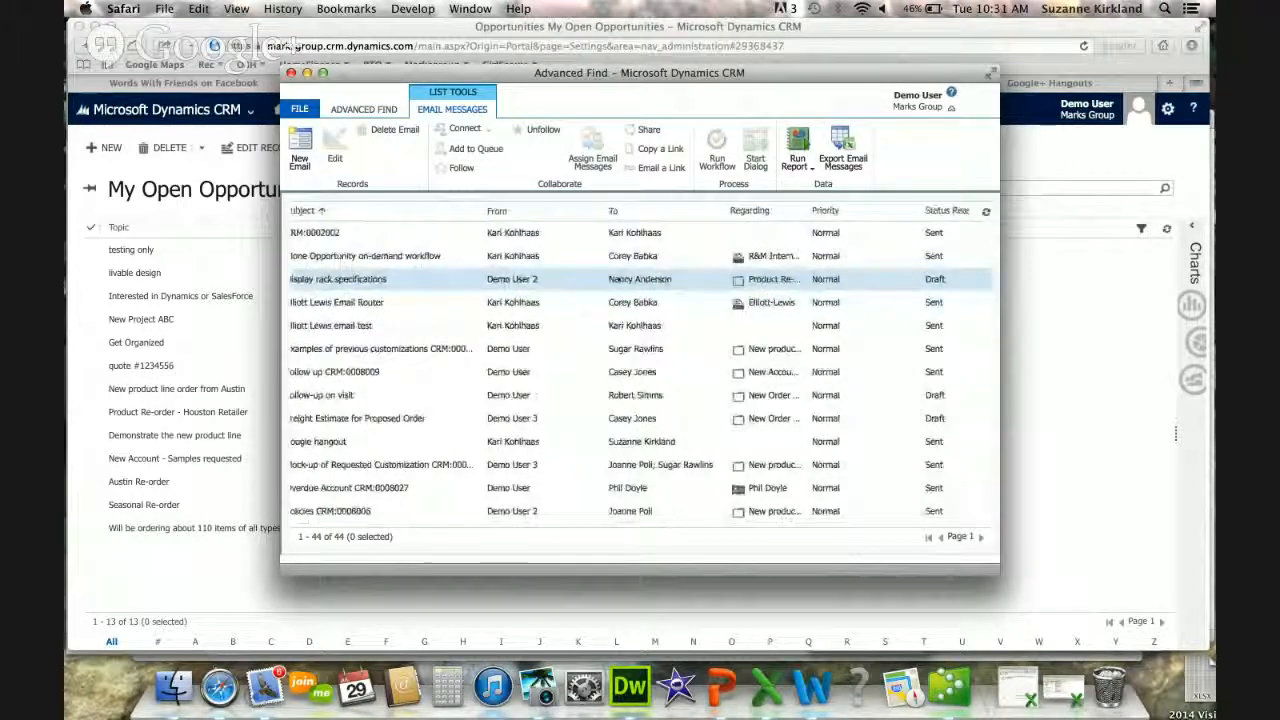
{"action": "scroll", "coordinate": [619, 282], "scroll_direction": "left", "scroll_amount": 2}
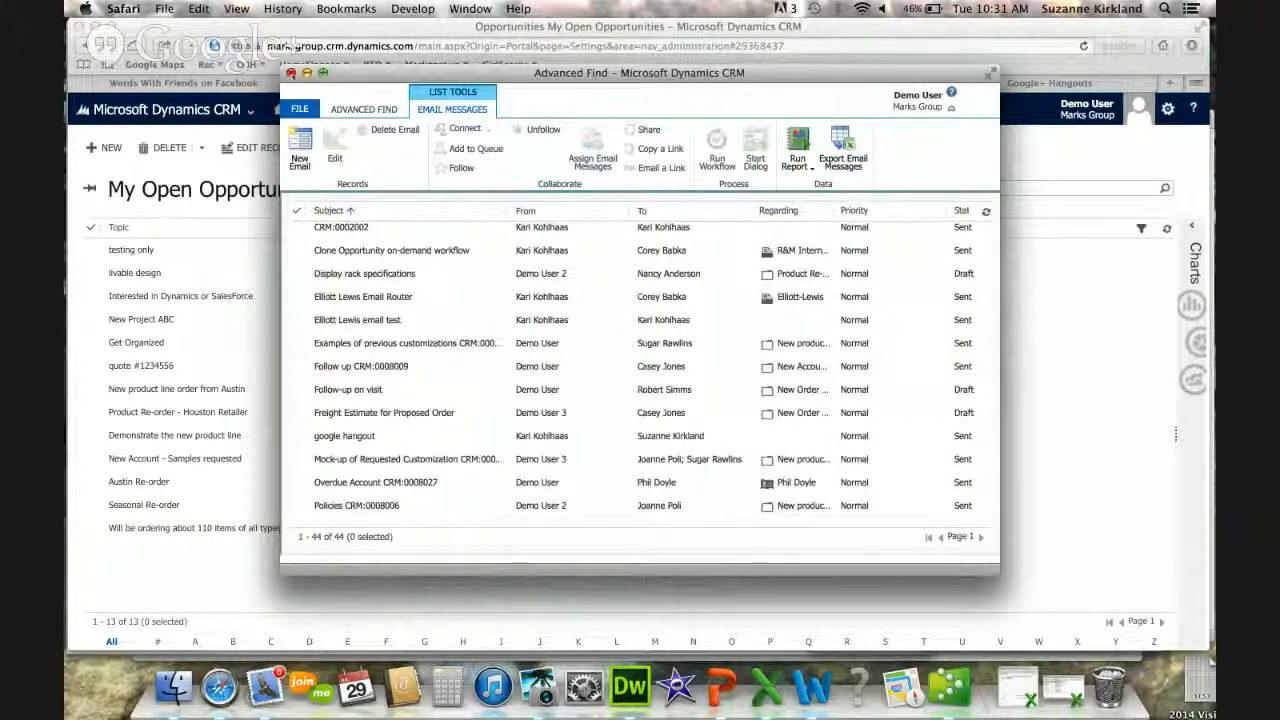
{"action": "left_click", "coordinate": [292, 73]}
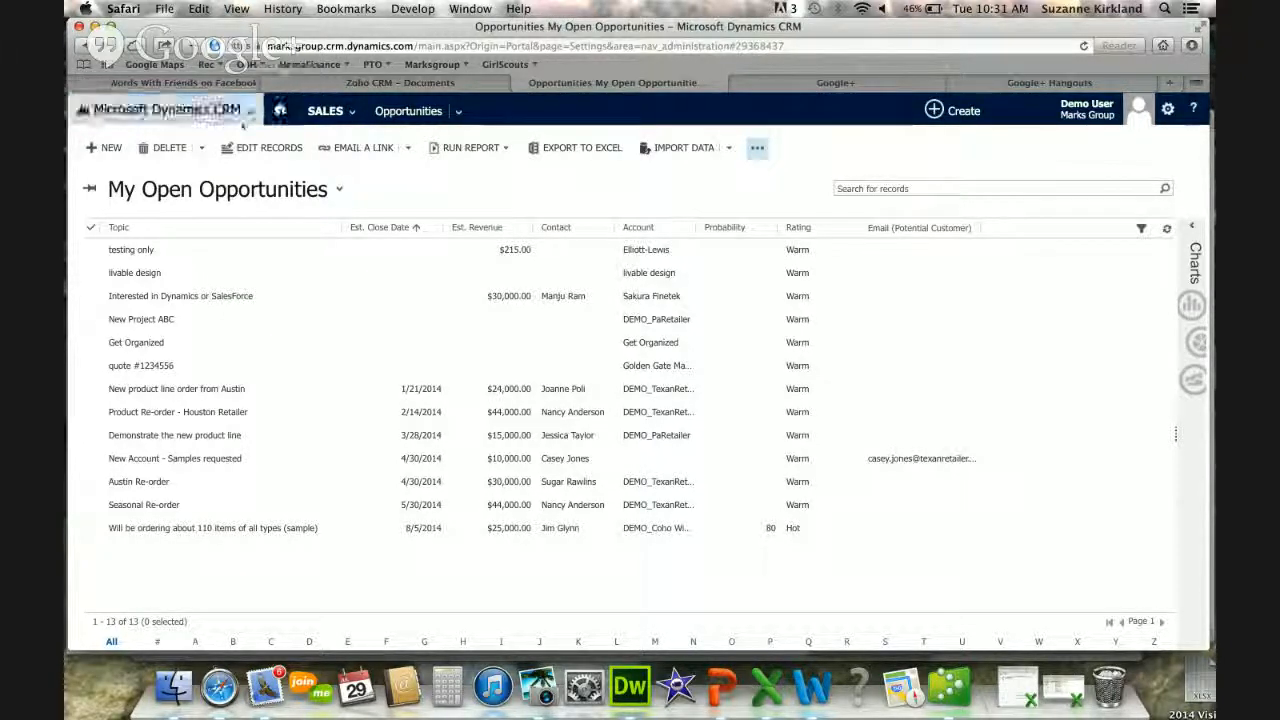
Go to the Accounts list in the Sales area
{"action": "left_click", "coordinate": [250, 112]}
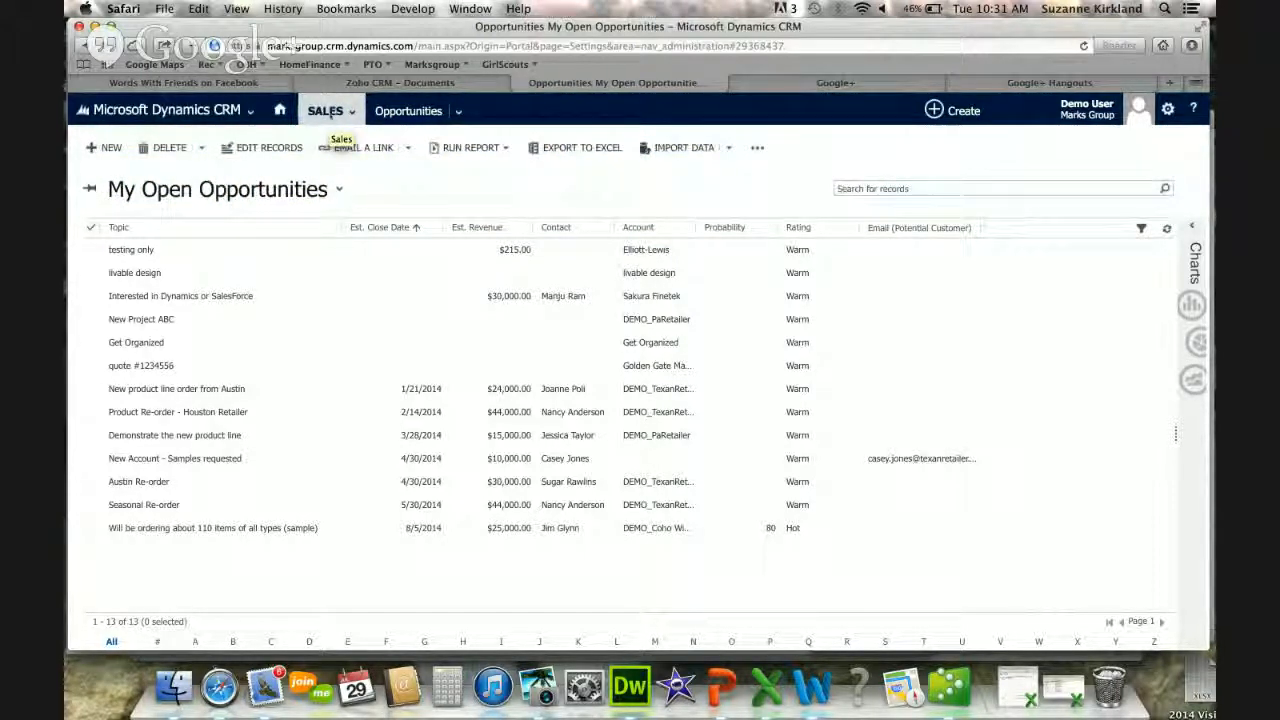
{"action": "left_click", "coordinate": [328, 112]}
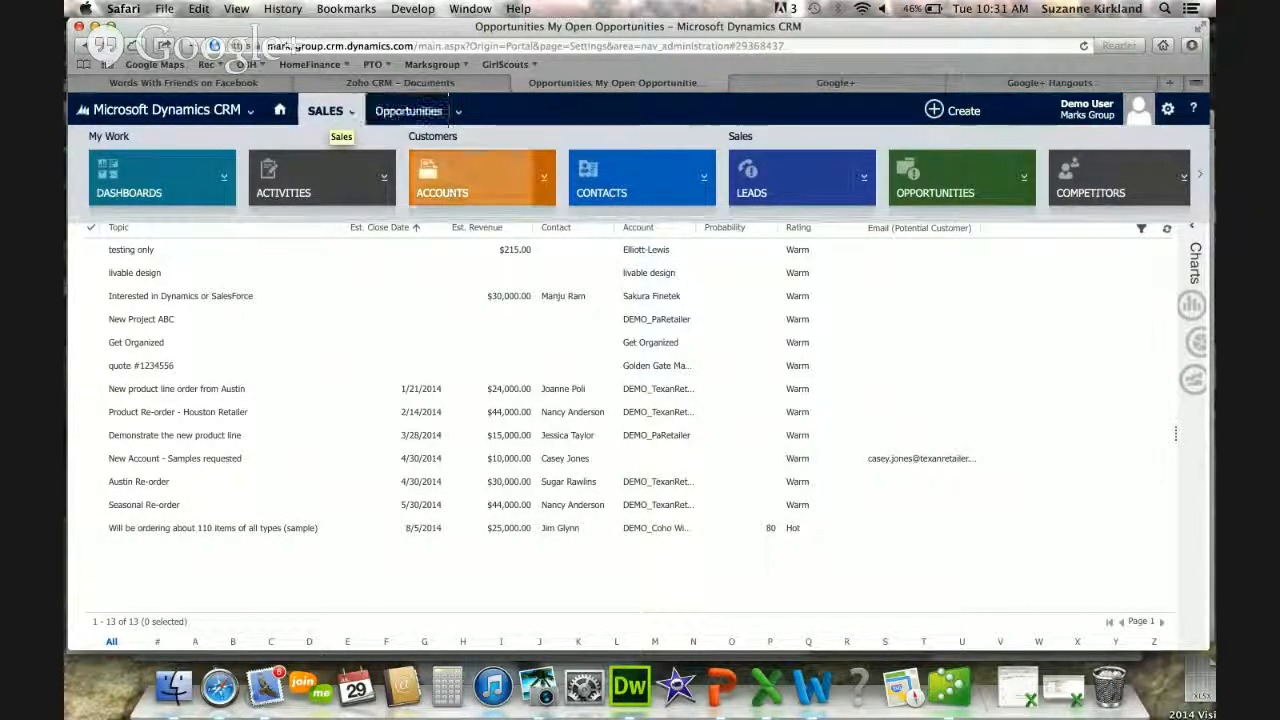
{"action": "left_click", "coordinate": [476, 176]}
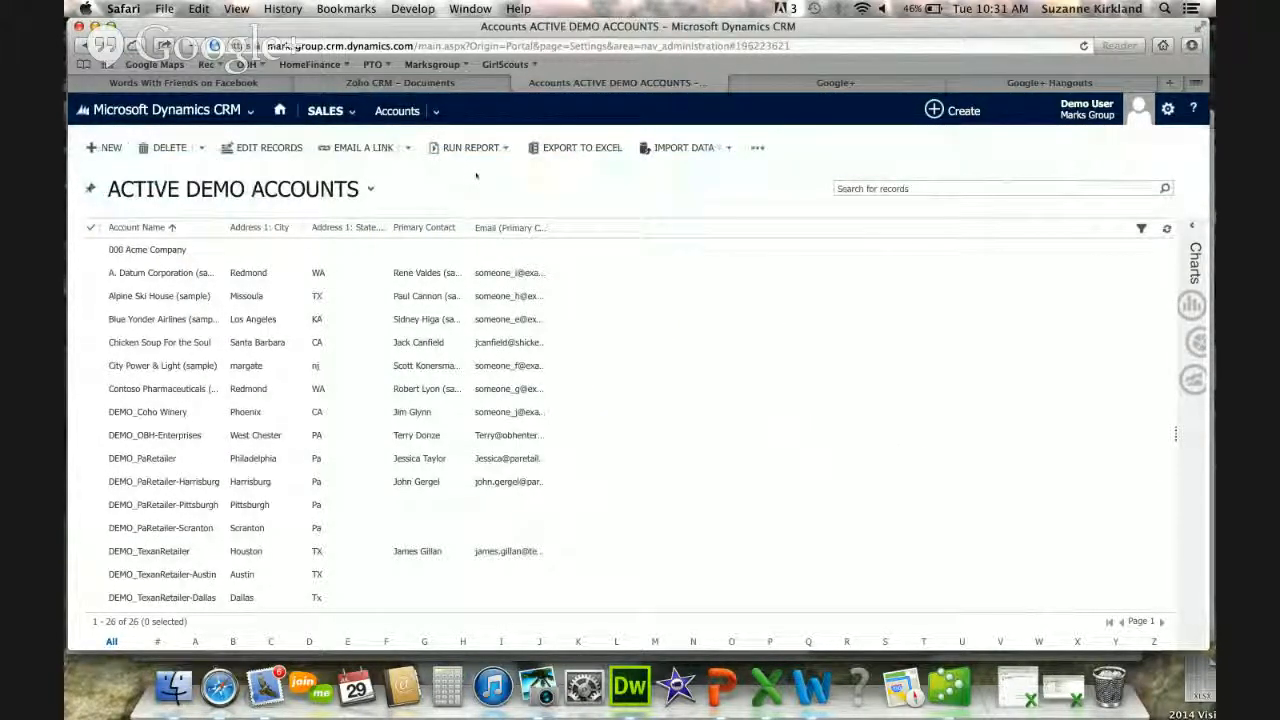
Open Advanced Find from the accounts list and load the Active Accounts saved view
{"action": "left_click", "coordinate": [758, 148]}
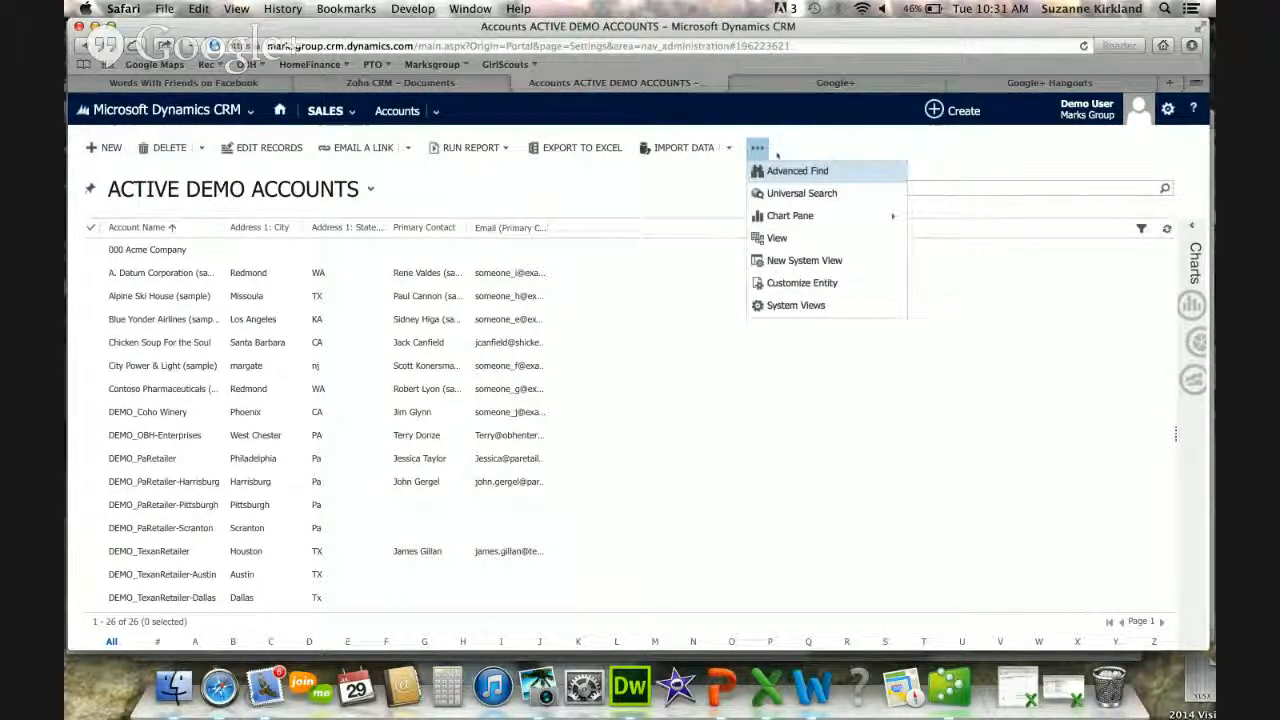
{"action": "left_click", "coordinate": [791, 172]}
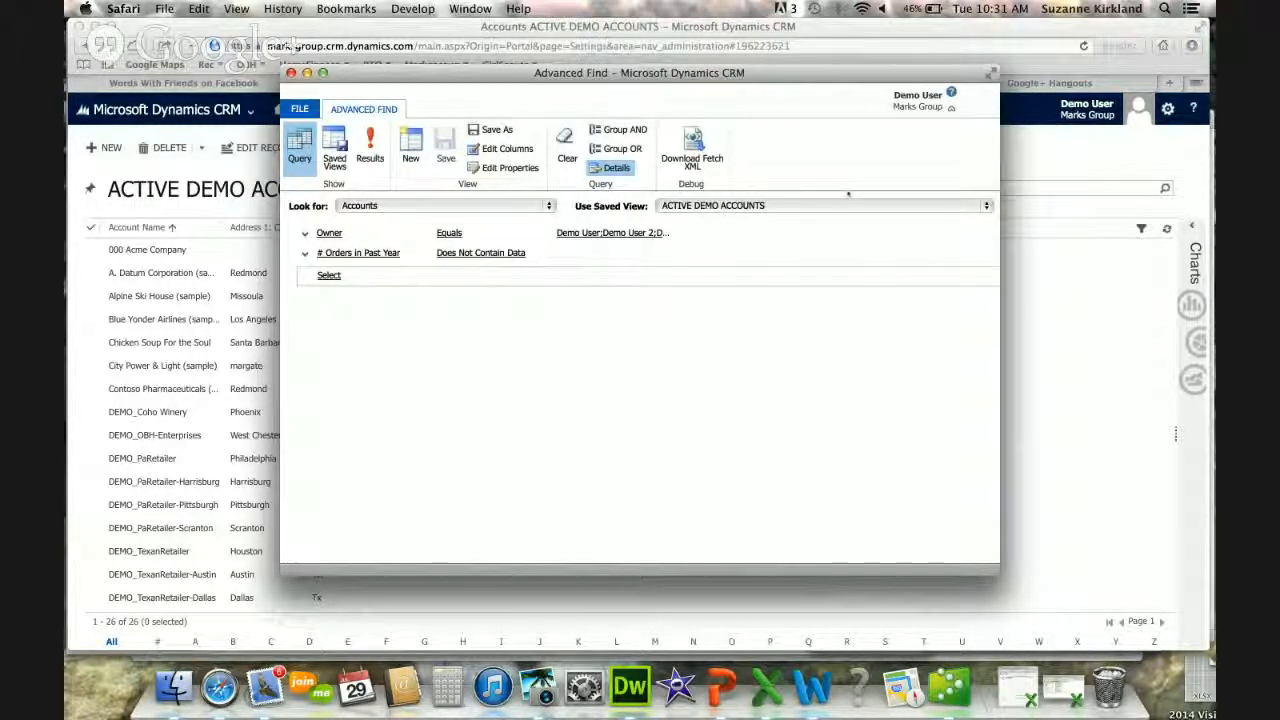
{"action": "left_click", "coordinate": [989, 207]}
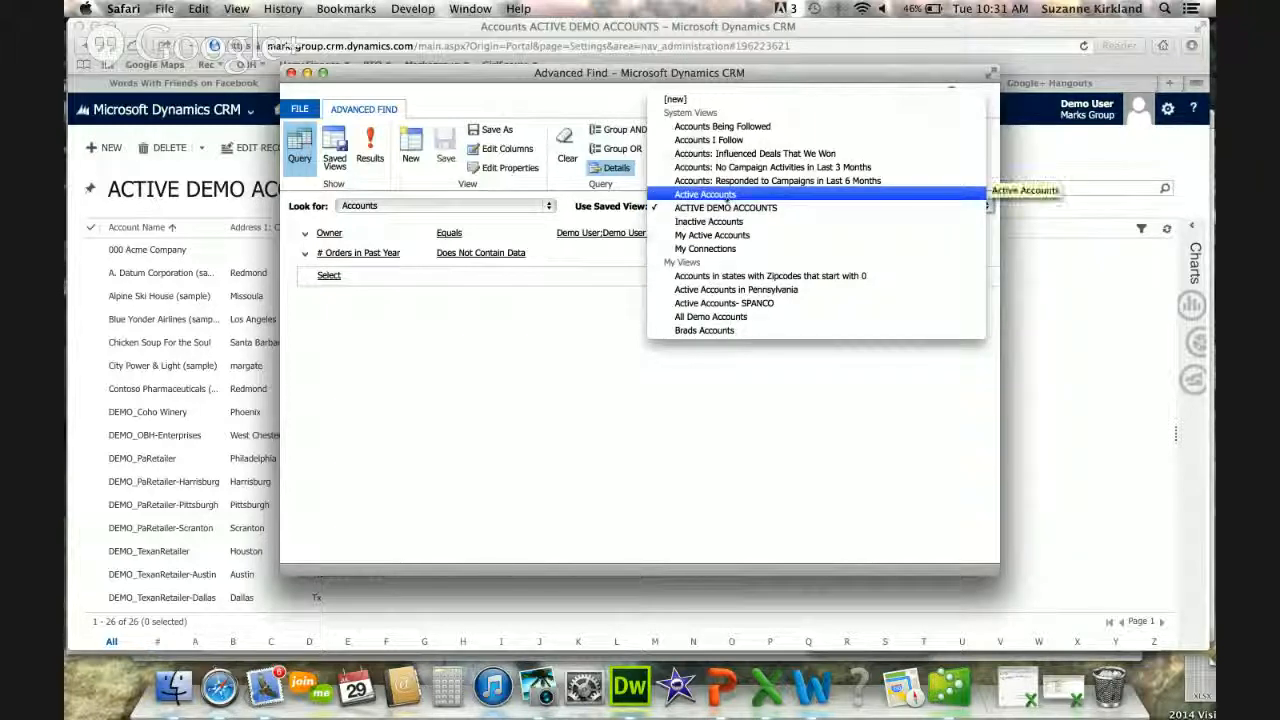
{"action": "left_click", "coordinate": [726, 195]}
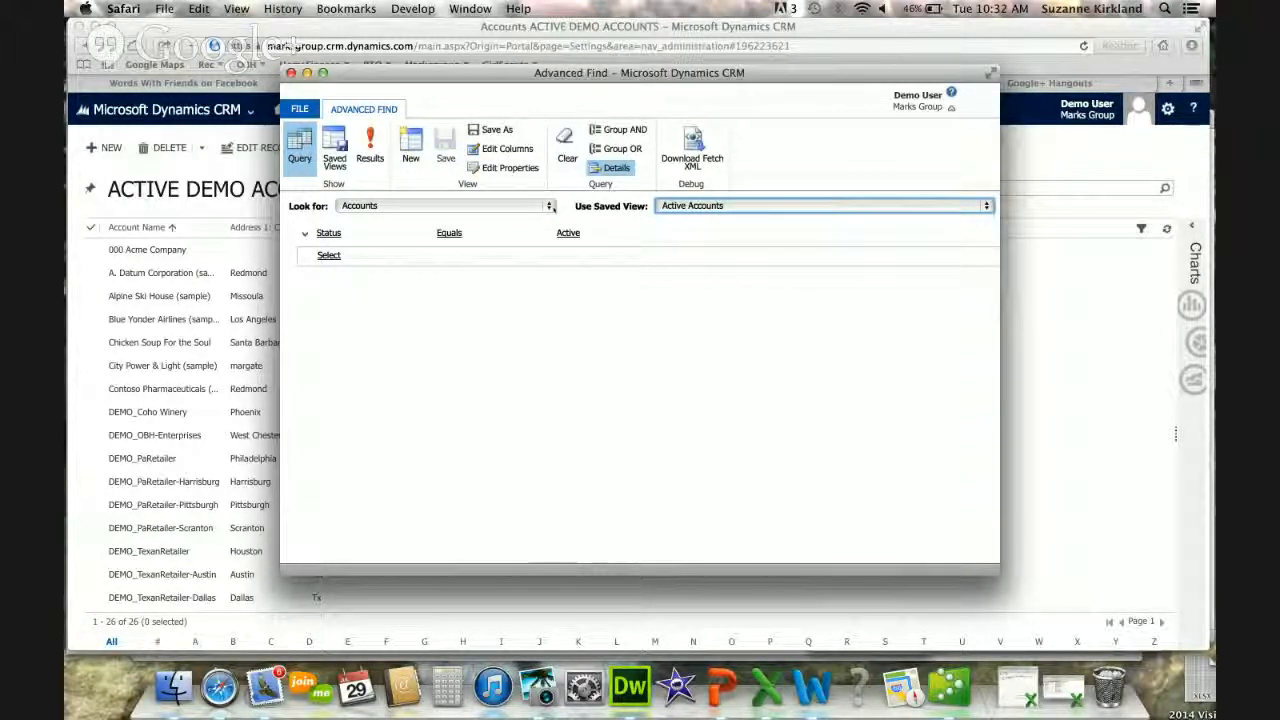
Look through the available record types, keep Accounts, and switch the query to the My Active Accounts saved view
{"action": "left_click", "coordinate": [553, 207]}
{"action": "scroll", "coordinate": [504, 252], "scroll_direction": "down", "scroll_amount": 15}
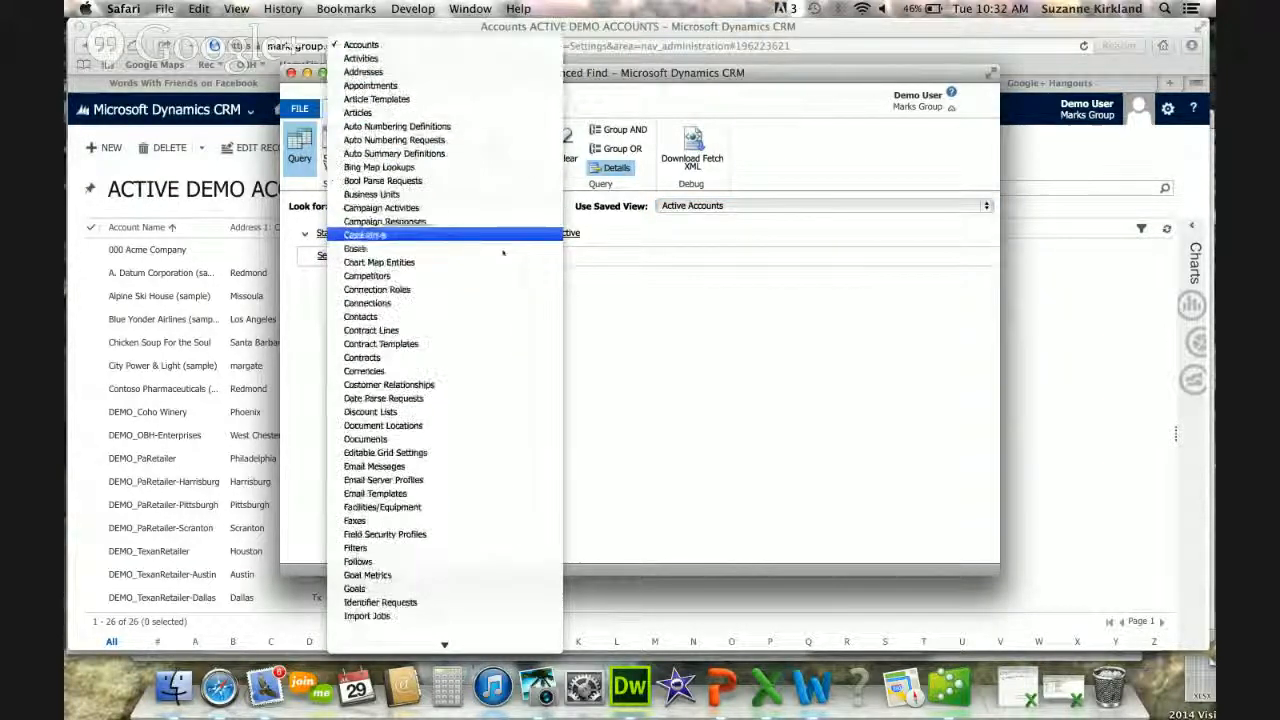
{"action": "scroll", "coordinate": [504, 252], "scroll_direction": "down", "scroll_amount": 4}
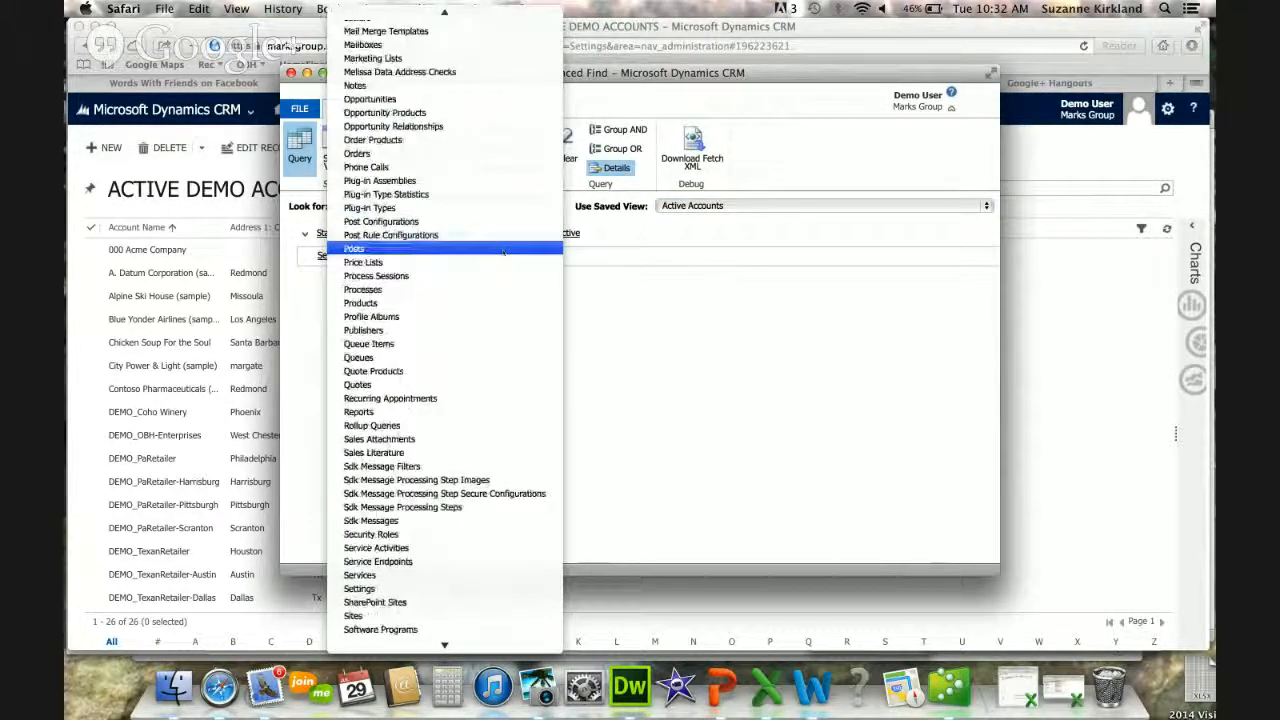
{"action": "scroll", "coordinate": [504, 252], "scroll_direction": "up", "scroll_amount": 10}
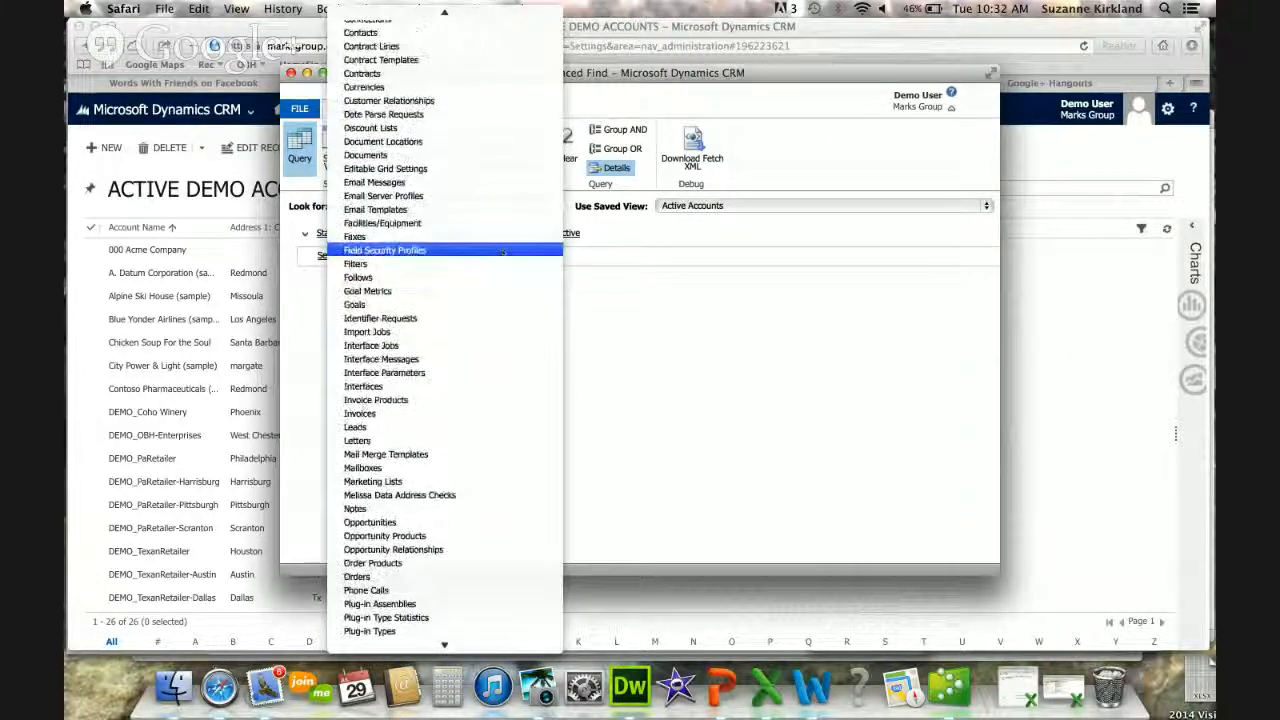
{"action": "scroll", "coordinate": [504, 252], "scroll_direction": "up", "scroll_amount": 6}
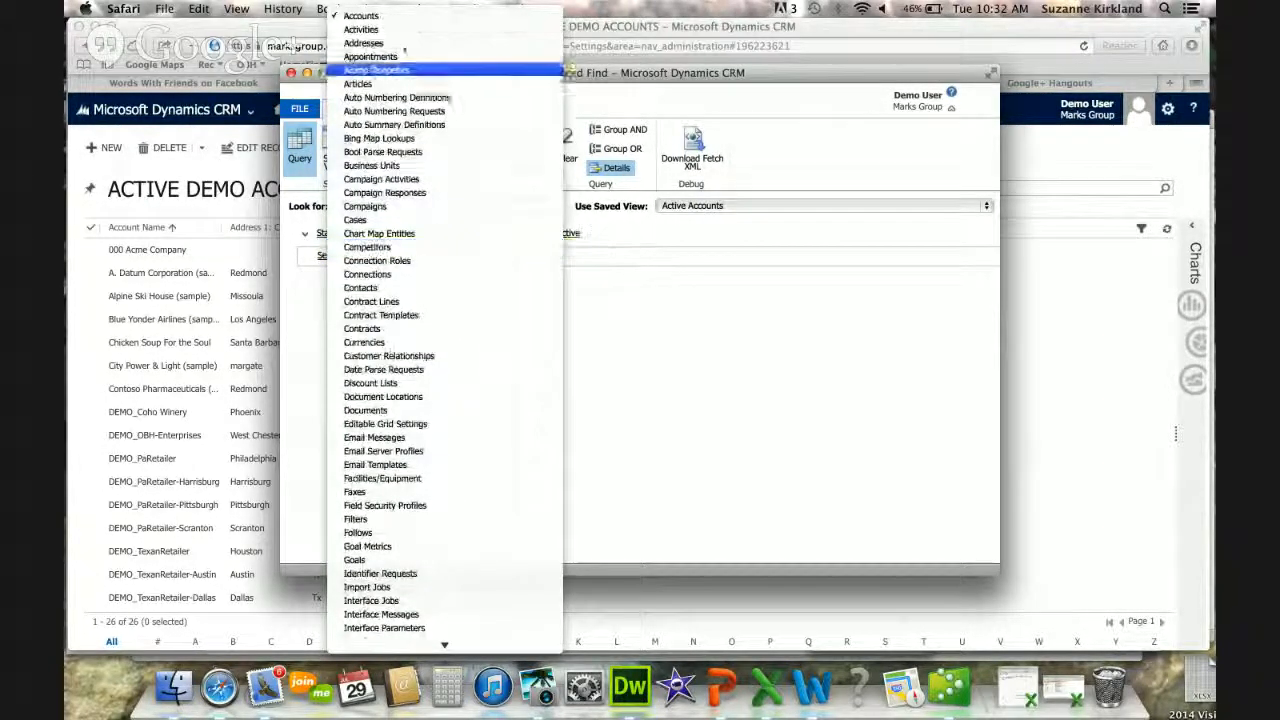
{"action": "left_click", "coordinate": [360, 17]}
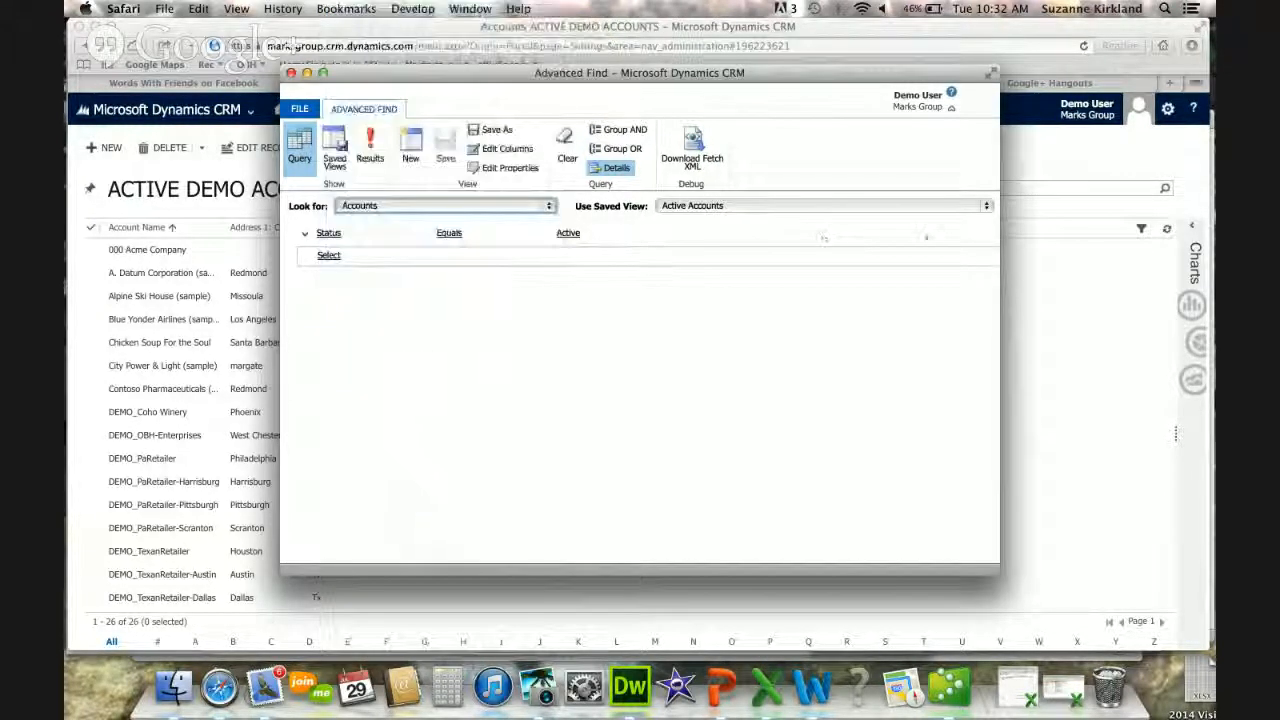
{"action": "left_click", "coordinate": [986, 206]}
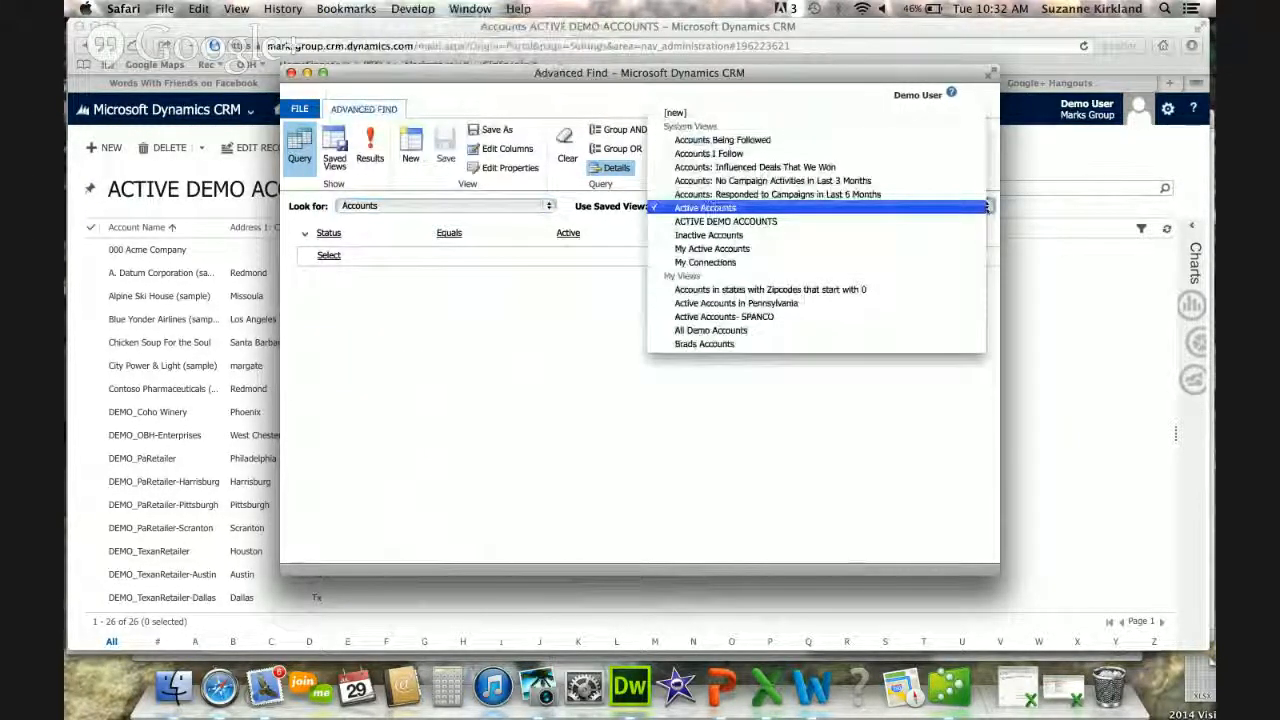
{"action": "left_click", "coordinate": [712, 248]}
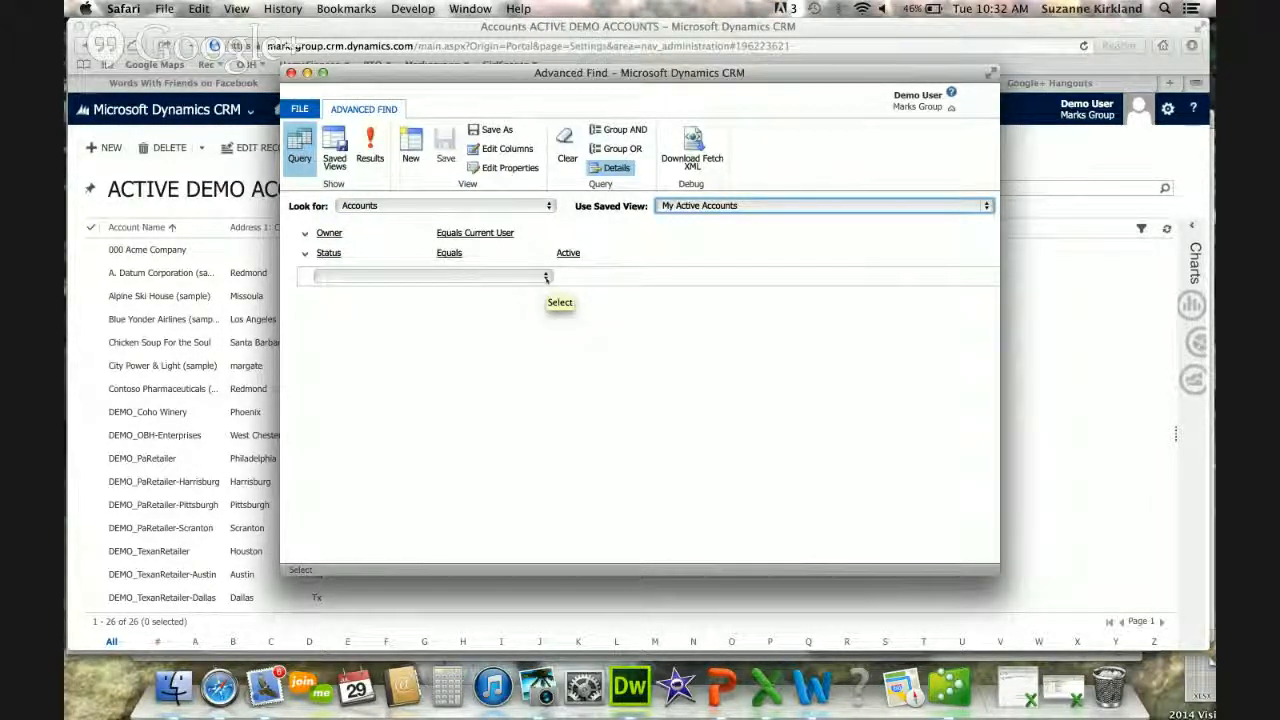
Add a condition to the accounts query that Email Does Not Contain Data
{"action": "left_click", "coordinate": [545, 277]}
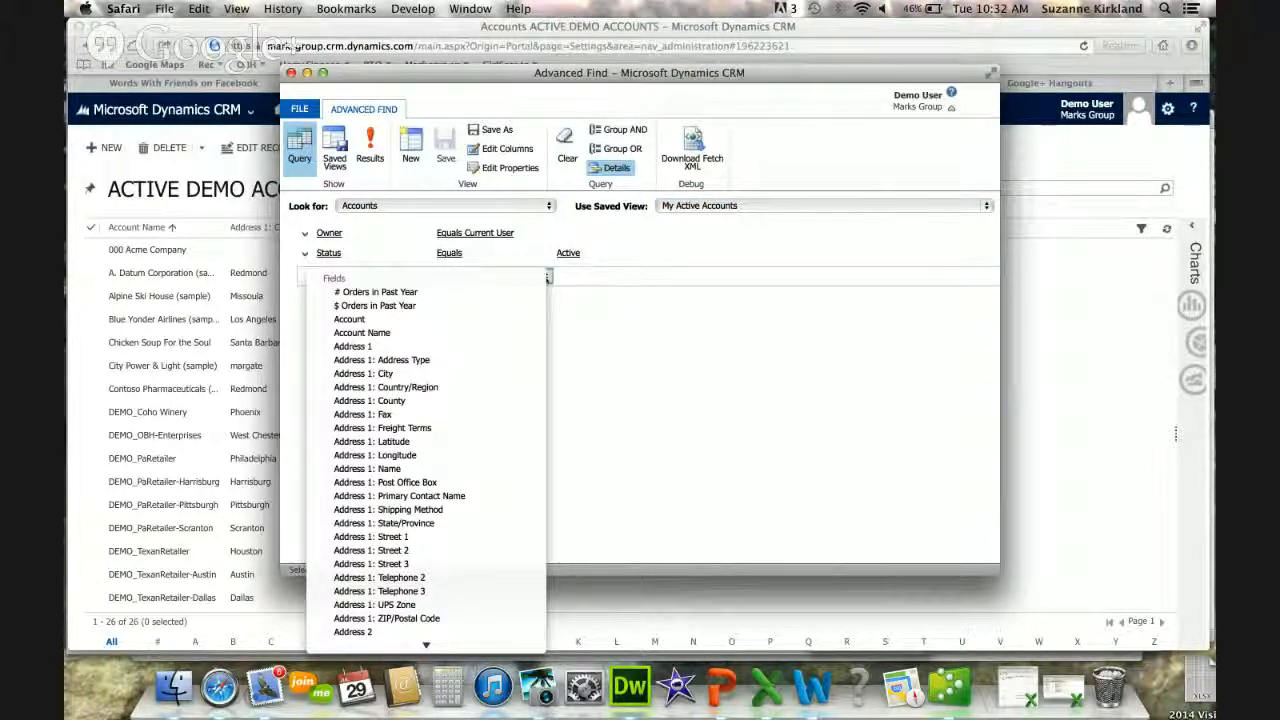
{"action": "scroll", "coordinate": [495, 320], "scroll_direction": "down", "scroll_amount": 5}
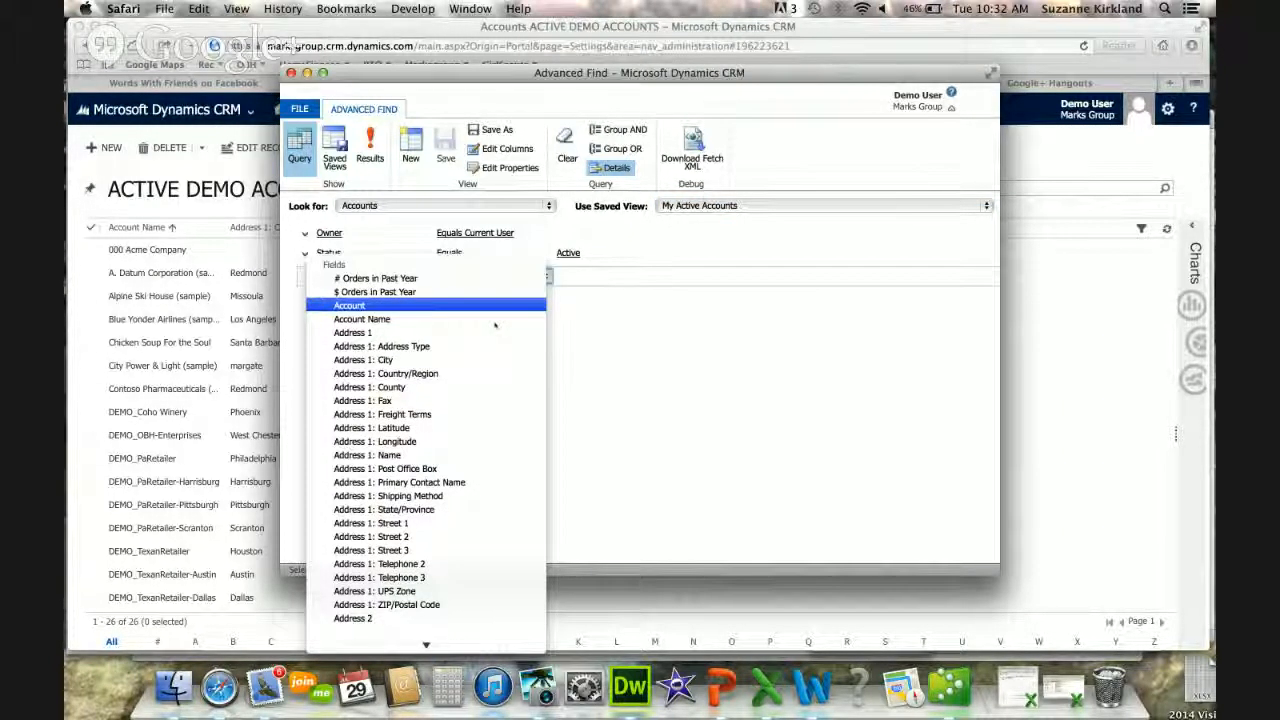
{"action": "scroll", "coordinate": [495, 322], "scroll_direction": "down", "scroll_amount": 5}
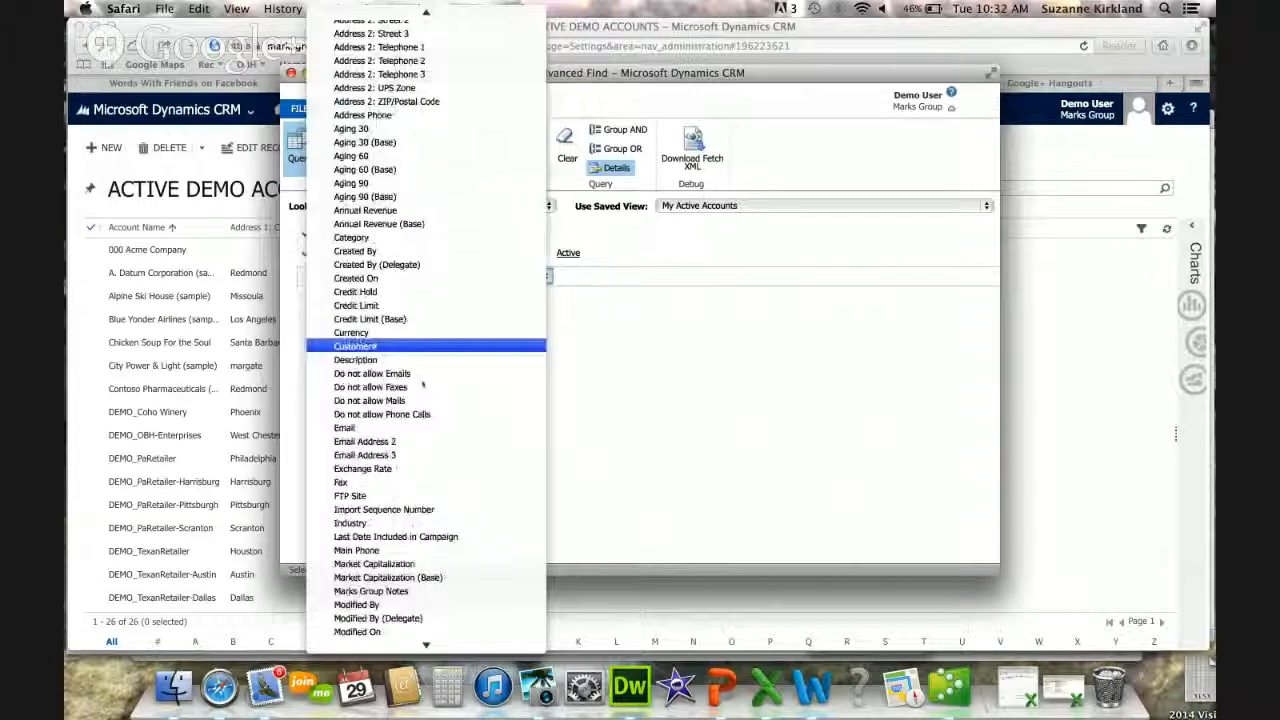
{"action": "left_click", "coordinate": [366, 427]}
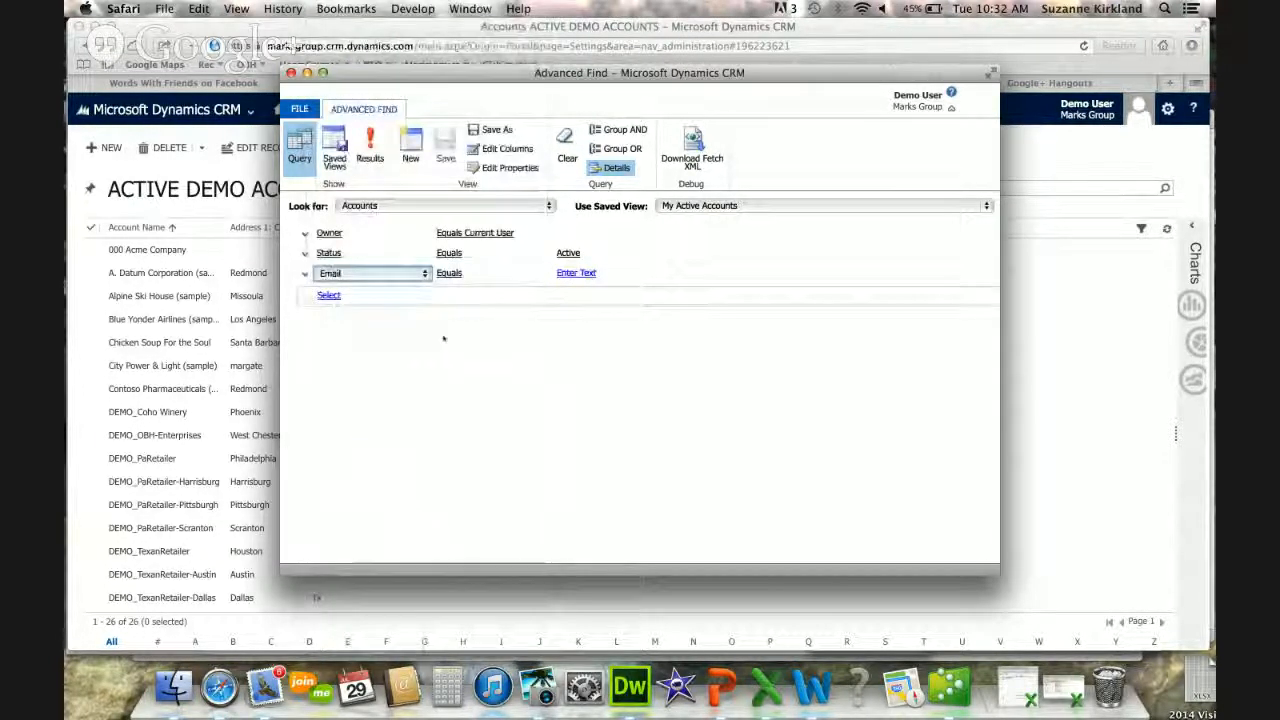
{"action": "left_click", "coordinate": [328, 295]}
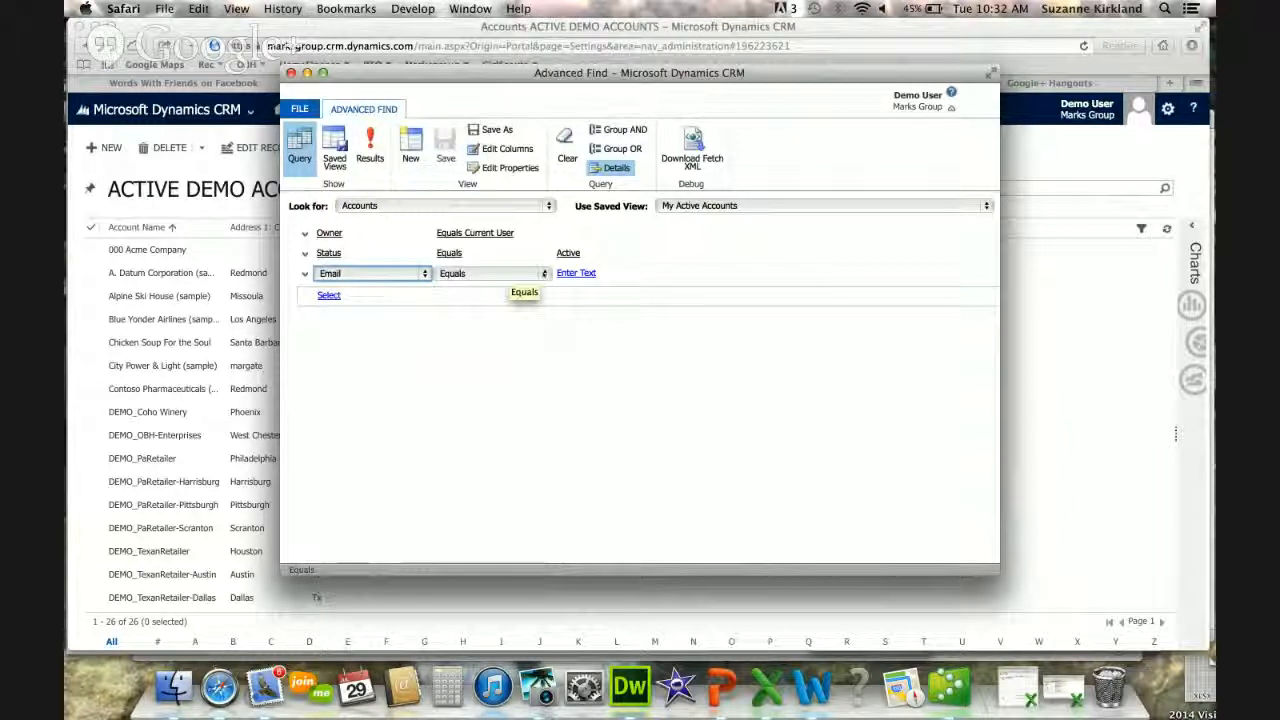
{"action": "left_click", "coordinate": [544, 274]}
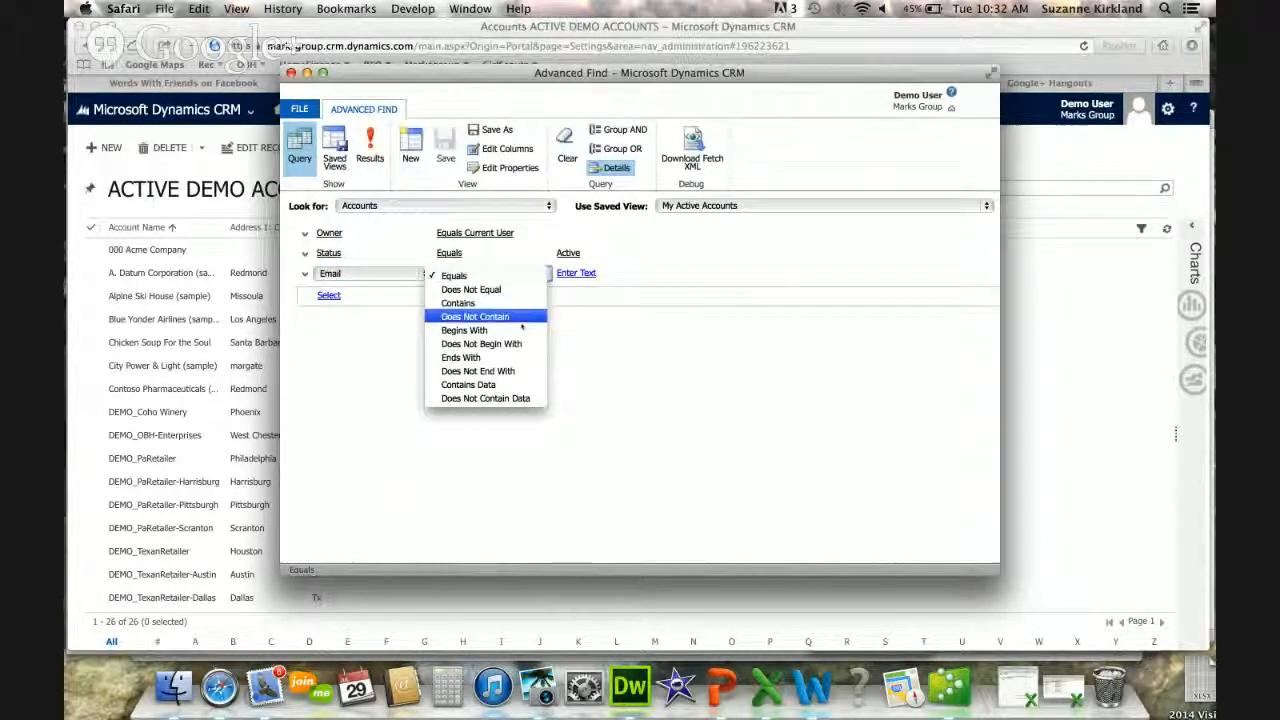
{"action": "left_click", "coordinate": [485, 398]}
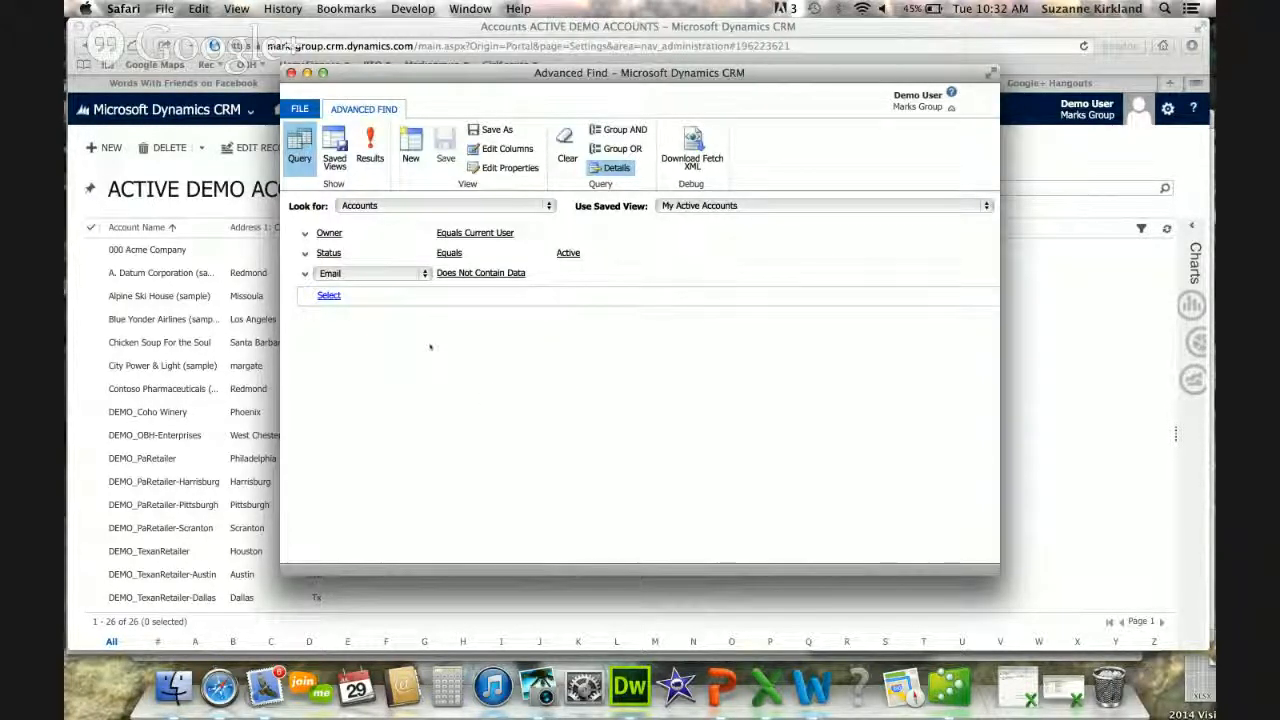
Add a further condition below the Email line that Main Phone Contains Data
{"action": "left_click", "coordinate": [496, 300]}
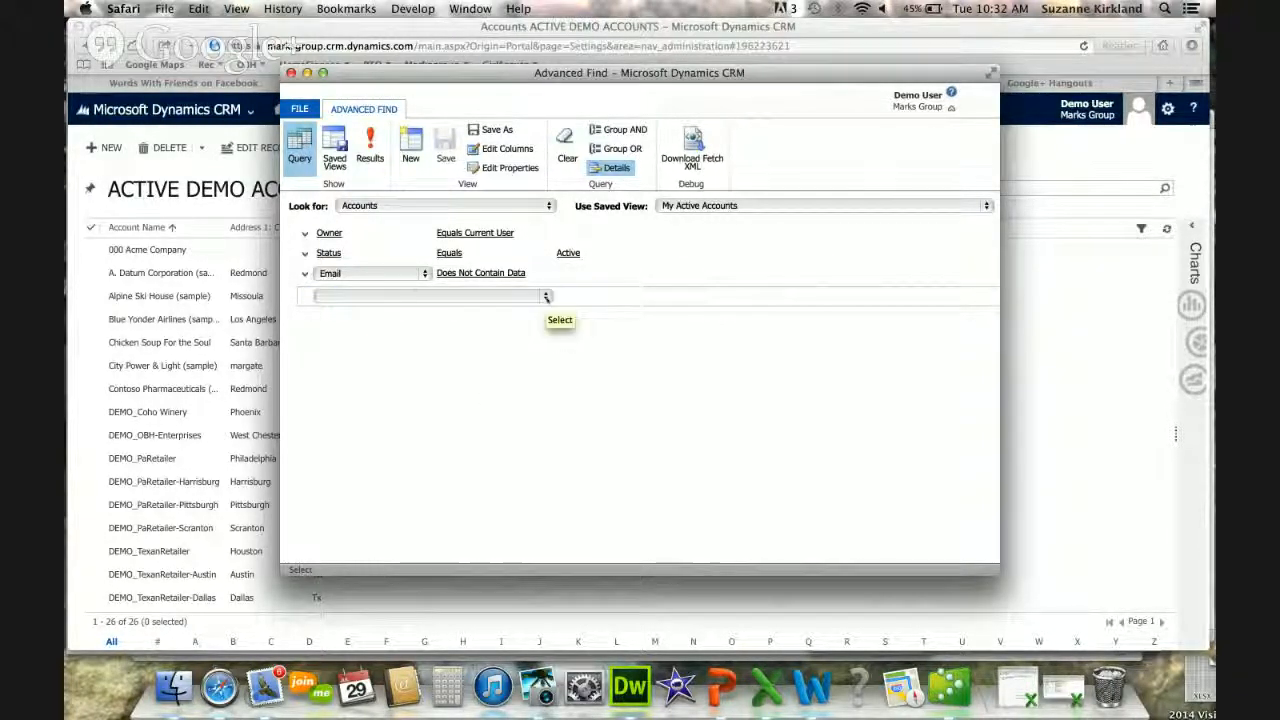
{"action": "left_click", "coordinate": [525, 297]}
{"action": "scroll", "coordinate": [475, 343], "scroll_direction": "down", "scroll_amount": 10}
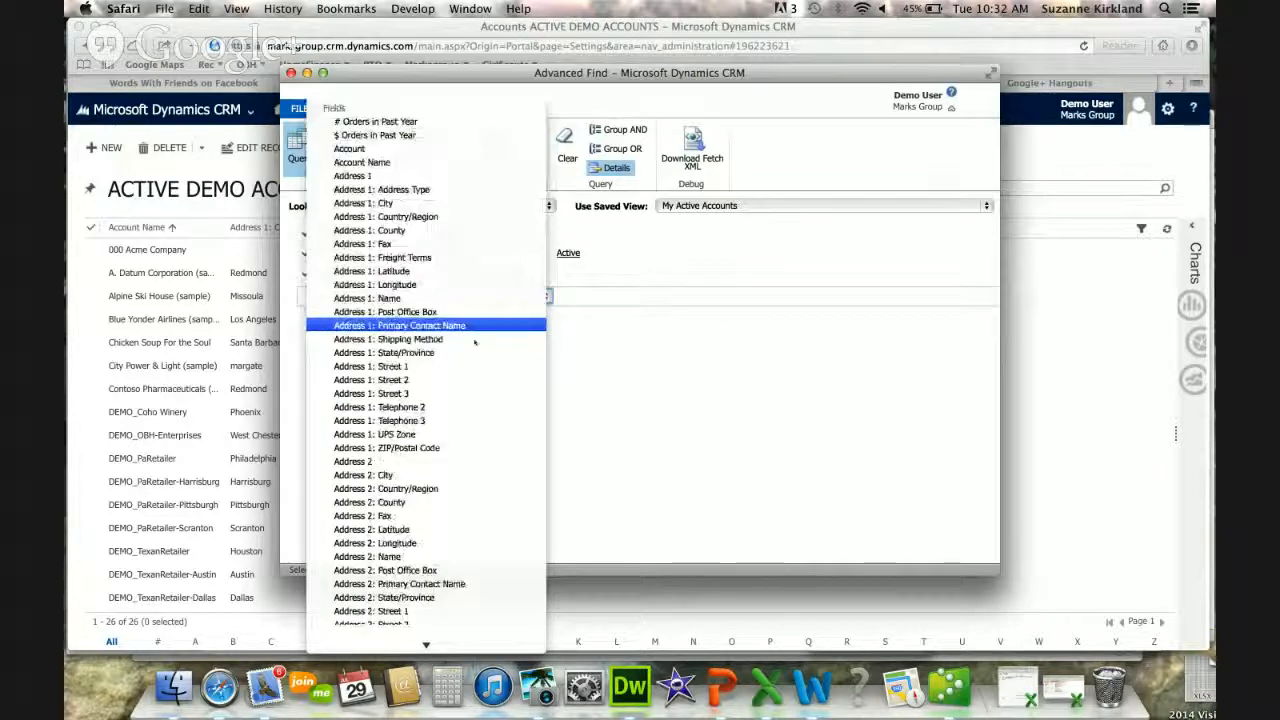
{"action": "scroll", "coordinate": [475, 341], "scroll_direction": "down", "scroll_amount": 10}
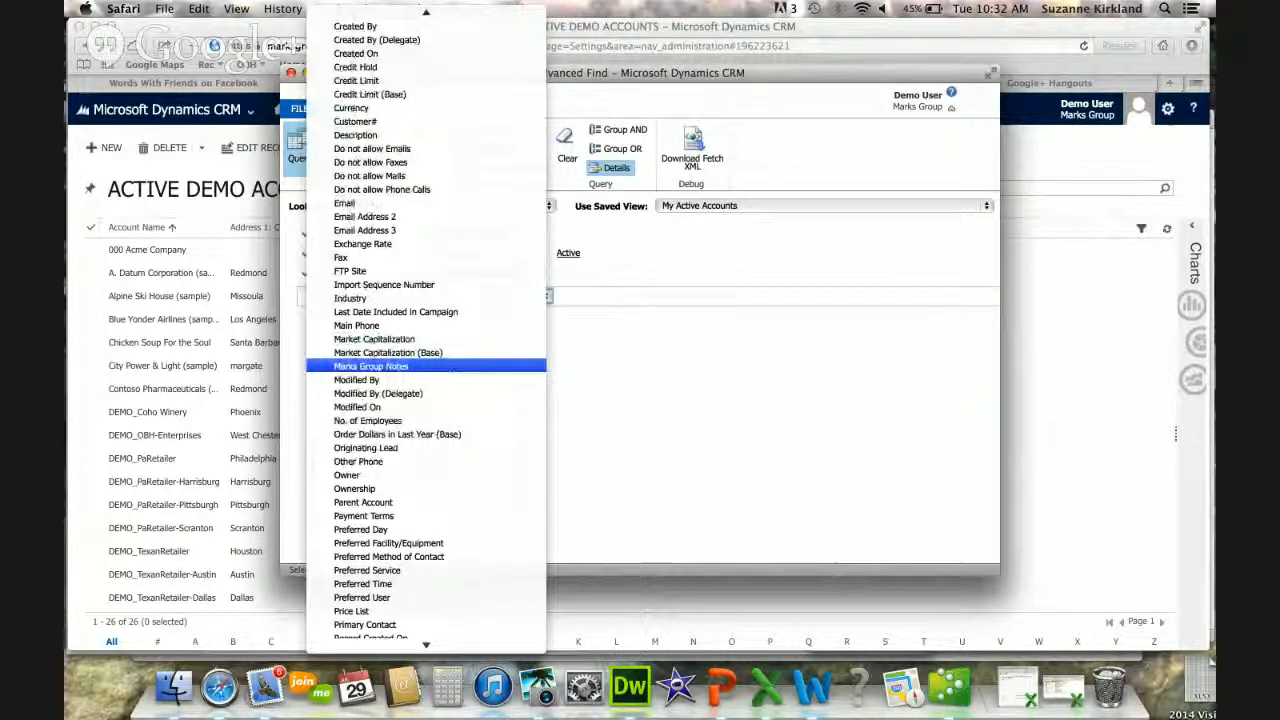
{"action": "left_click", "coordinate": [375, 325]}
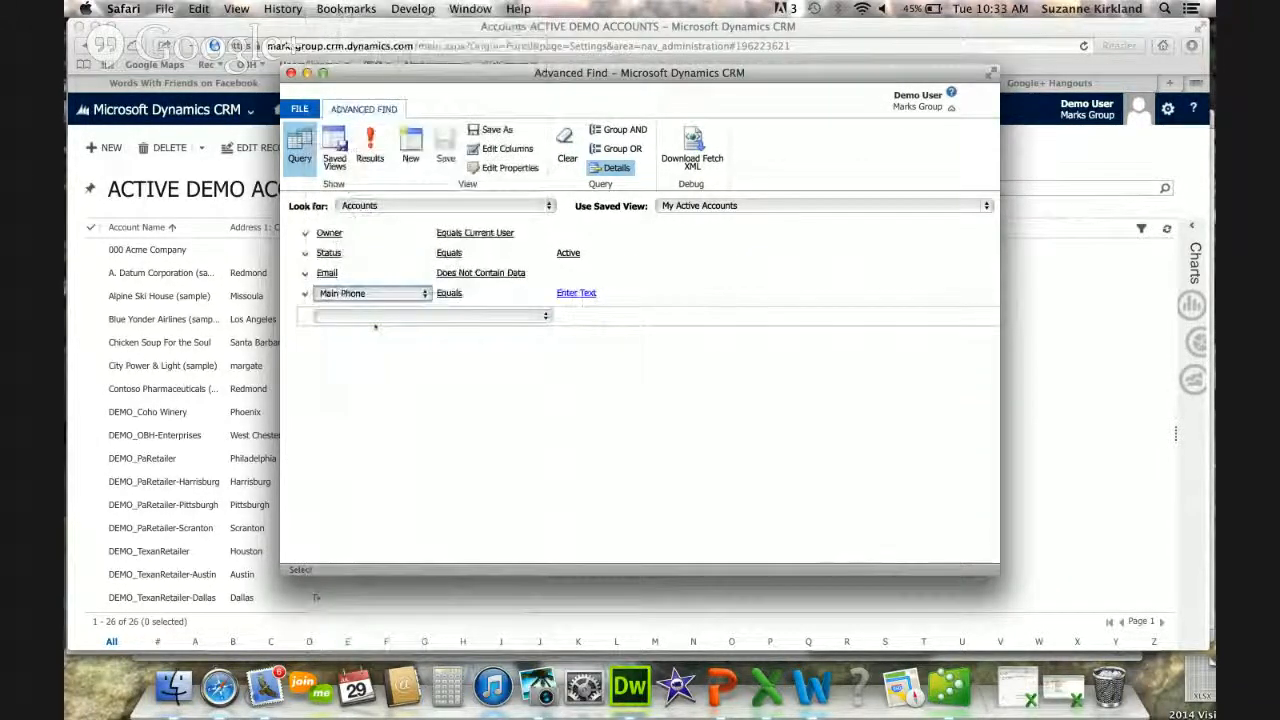
{"action": "left_click", "coordinate": [485, 293]}
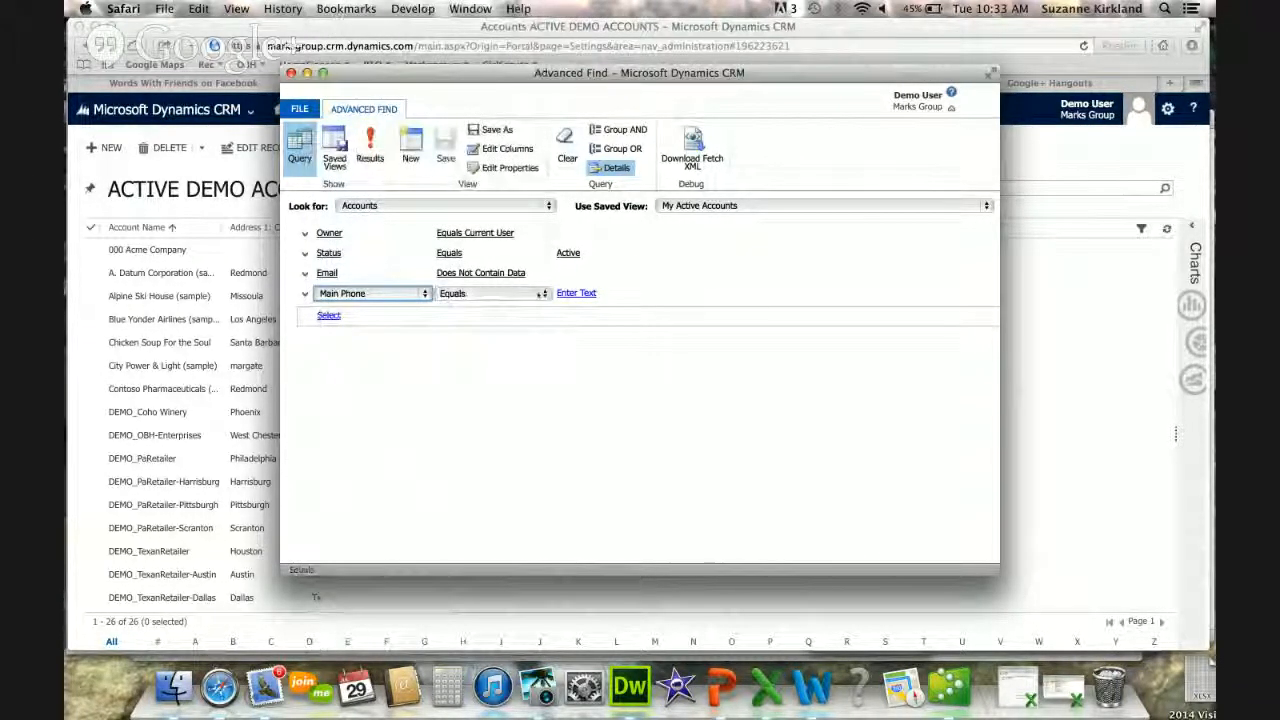
{"action": "left_click", "coordinate": [541, 293]}
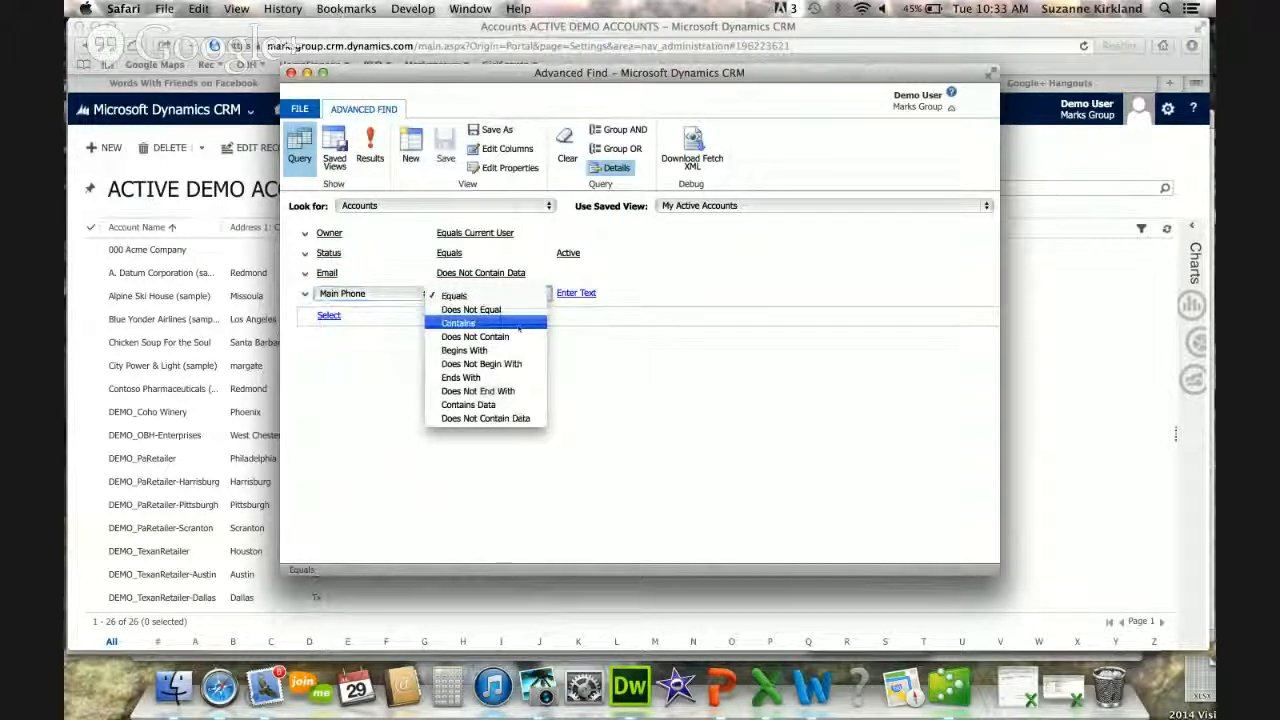
{"action": "left_click", "coordinate": [482, 404]}
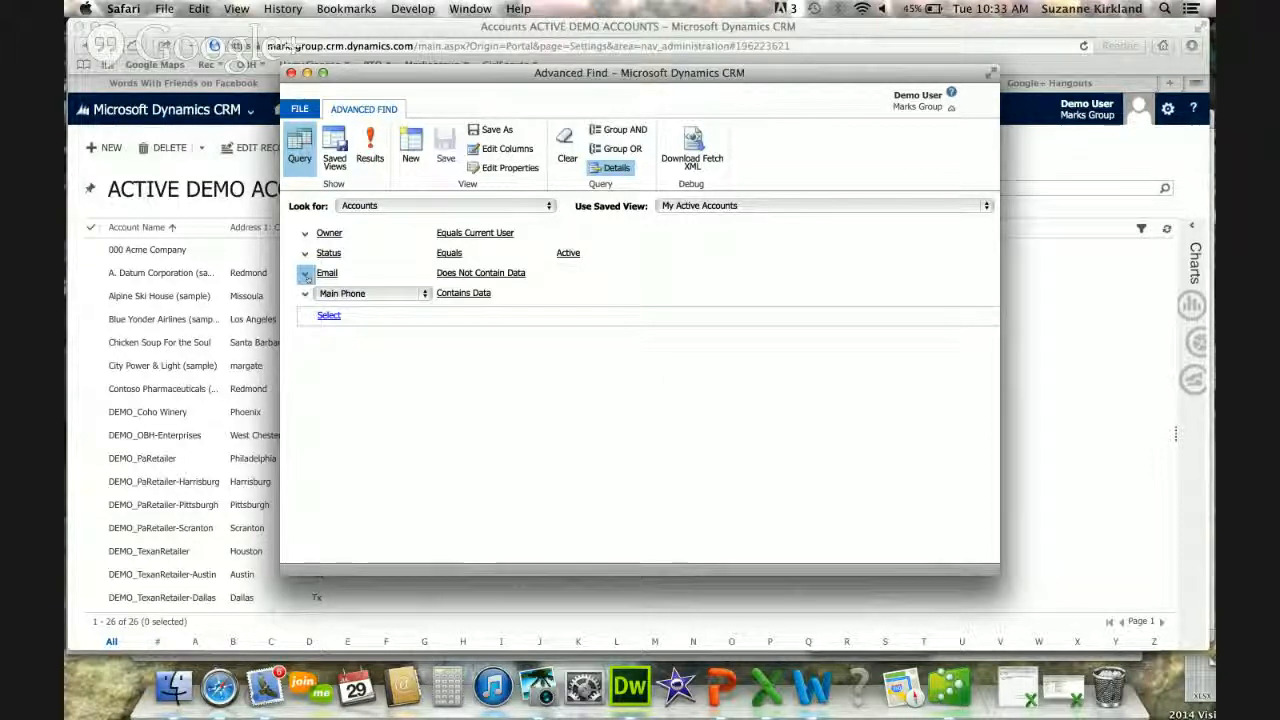
Select the Email and Main Phone condition rows and combine them with Group OR
{"action": "left_click", "coordinate": [306, 274]}
{"action": "left_click", "coordinate": [340, 291]}
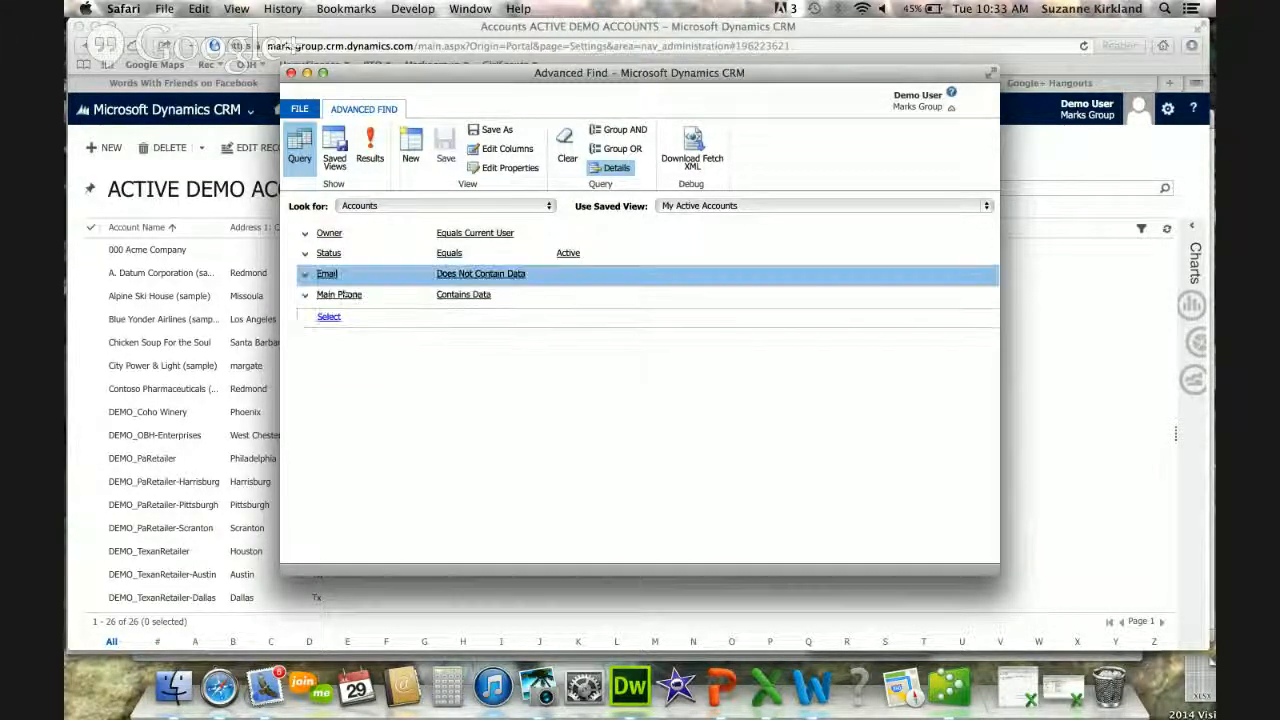
{"action": "left_click", "coordinate": [306, 295]}
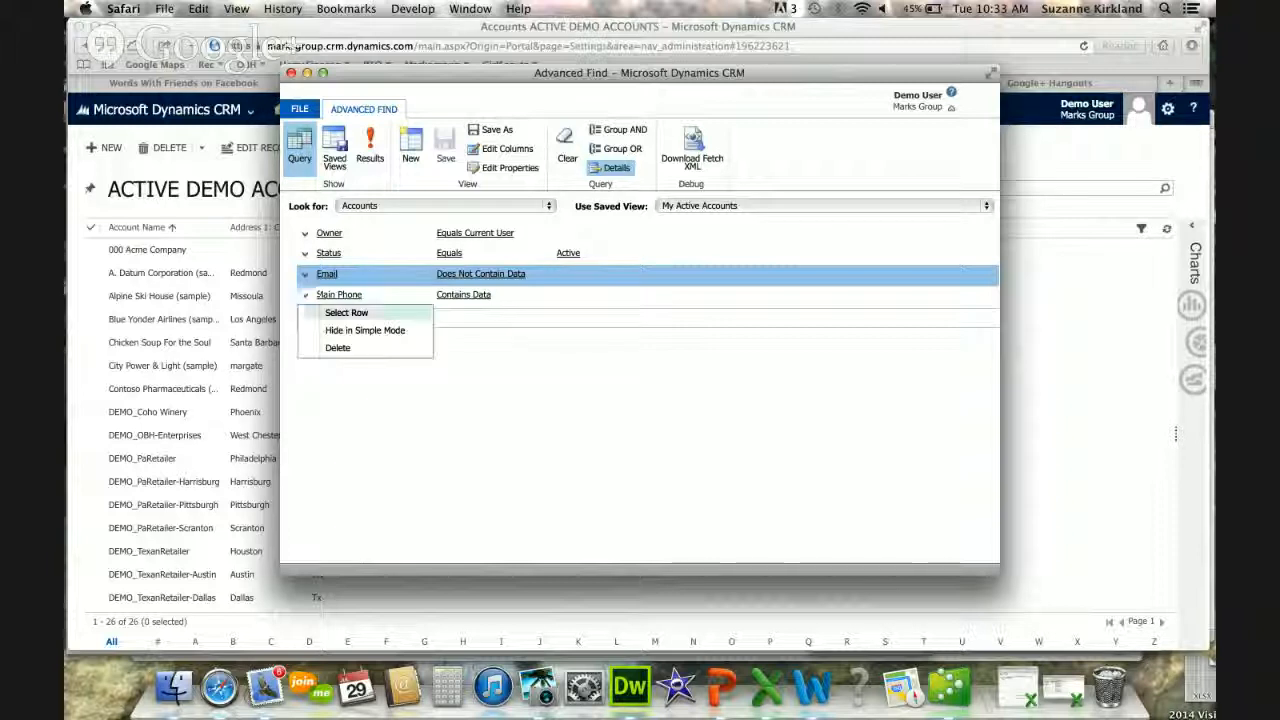
{"action": "left_click", "coordinate": [338, 317]}
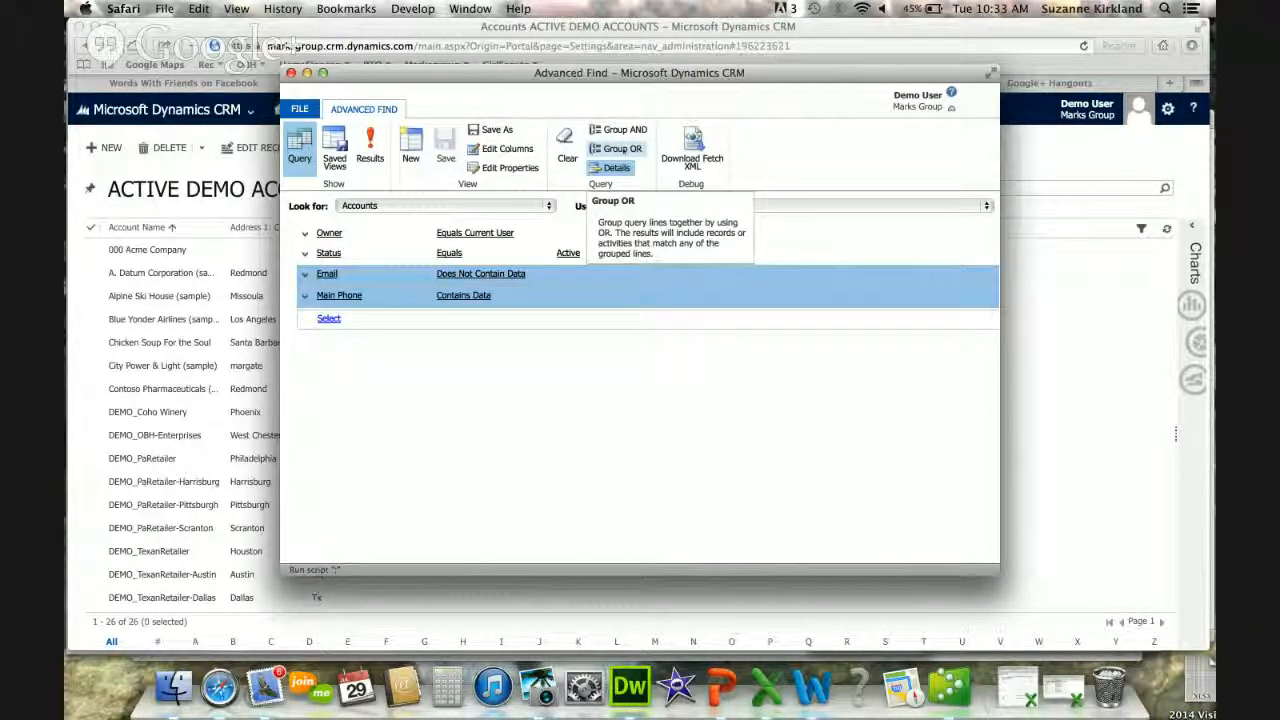
{"action": "left_click", "coordinate": [618, 148]}
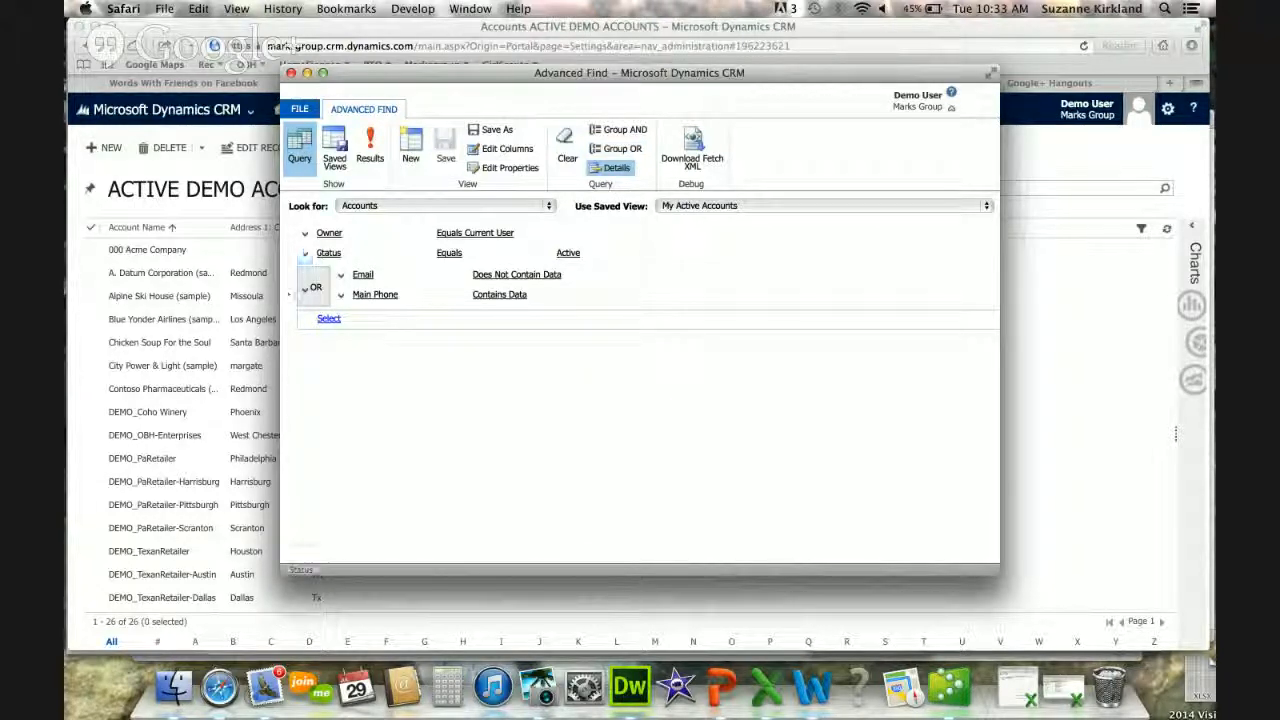
{"action": "left_click", "coordinate": [385, 296]}
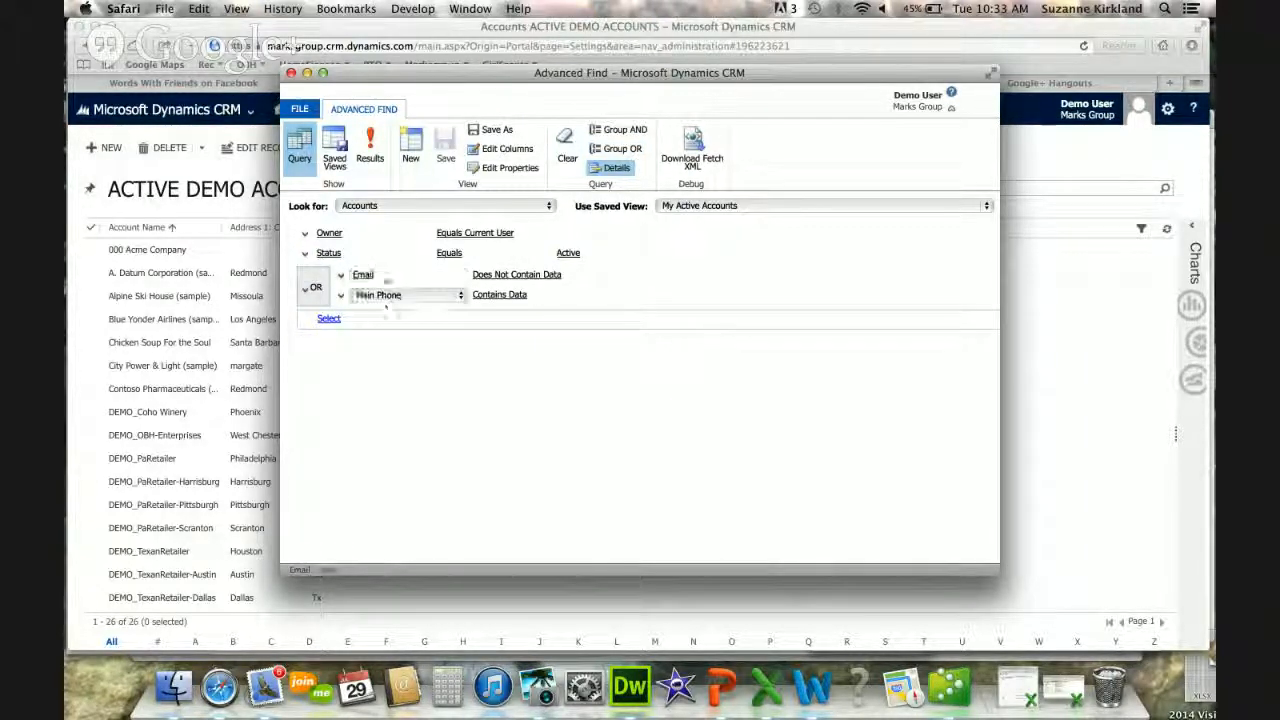
{"action": "left_click", "coordinate": [381, 276]}
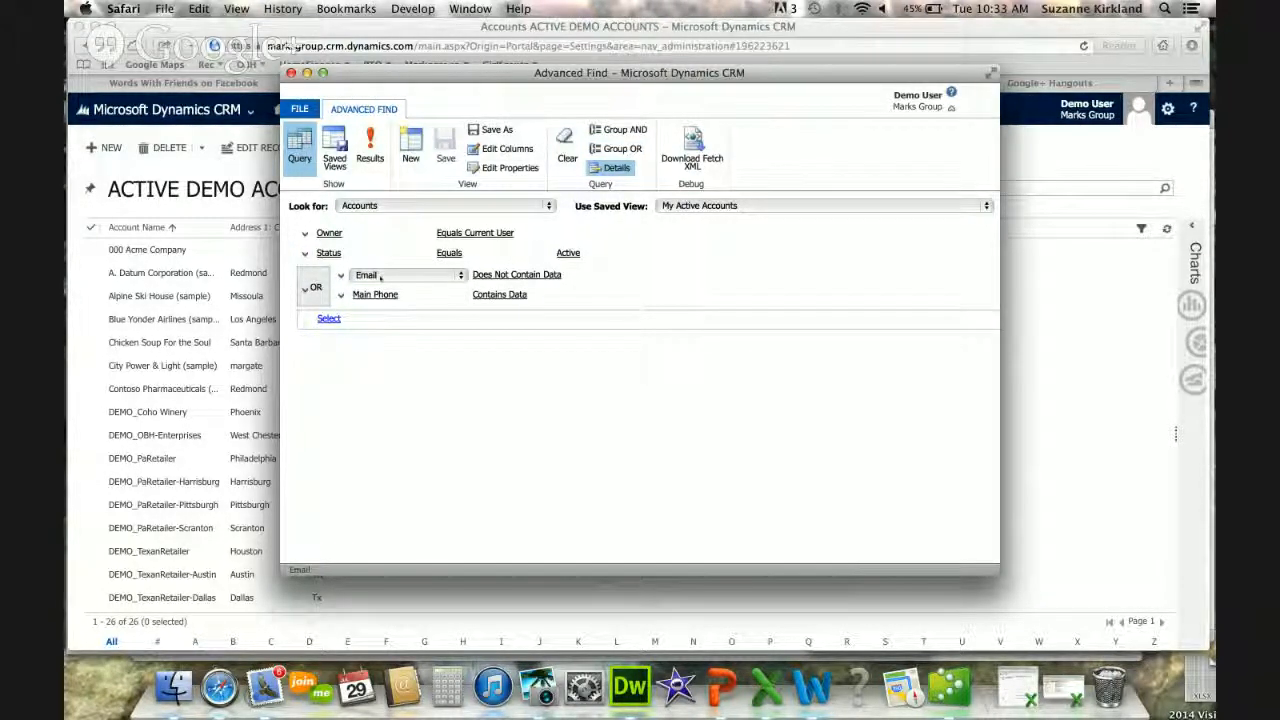
{"action": "left_click", "coordinate": [376, 289]}
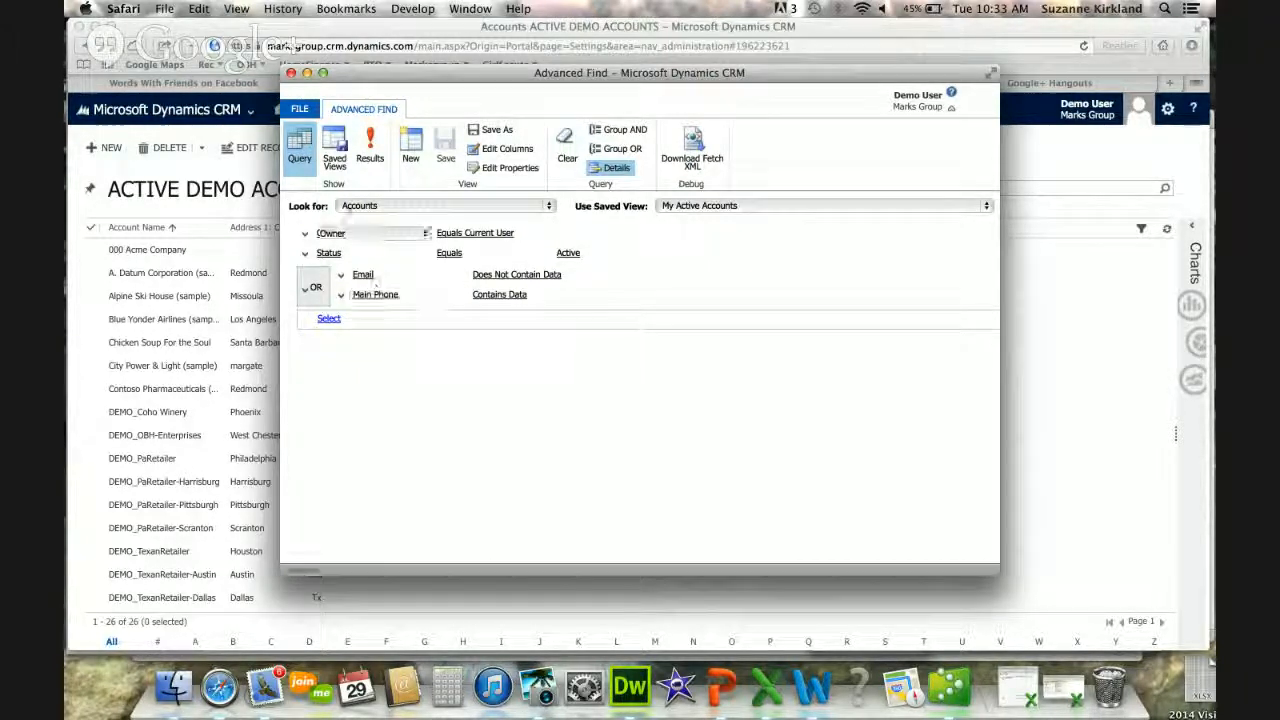
Run the accounts query and look through the listed accounts with their main phones and primary contacts
{"action": "left_click", "coordinate": [370, 145]}
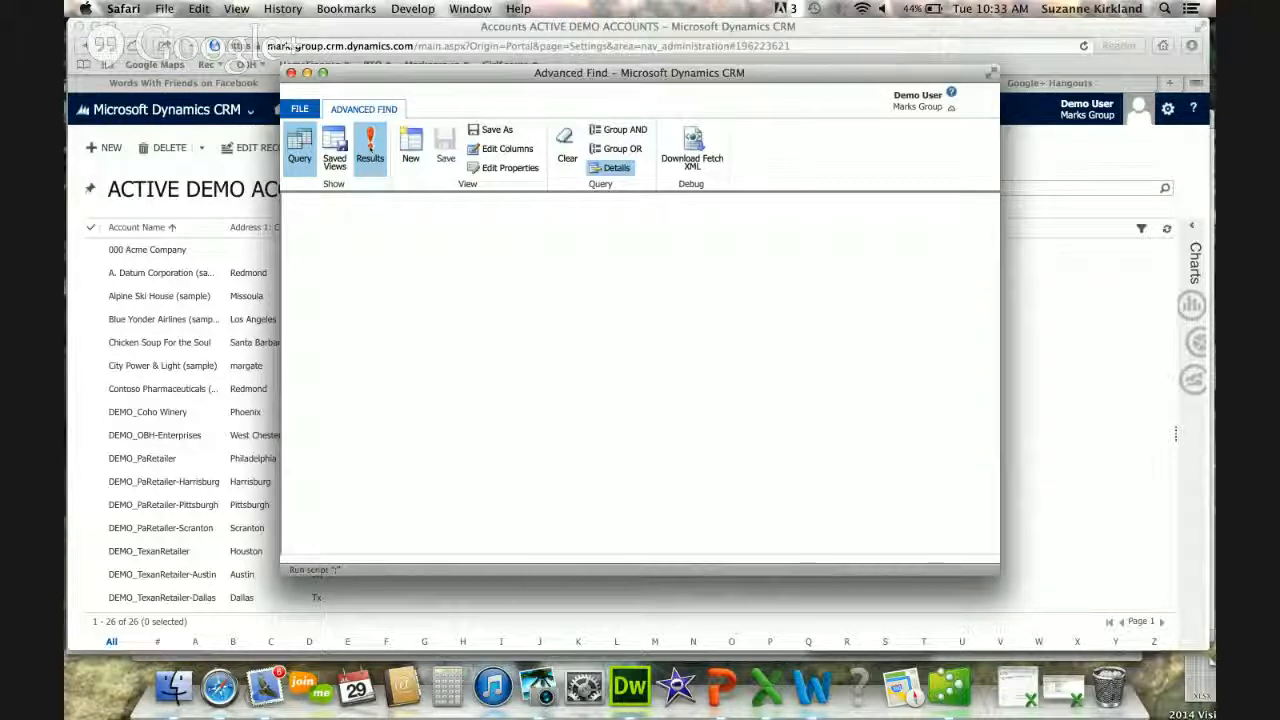
{"action": "scroll", "coordinate": [431, 251], "scroll_direction": "down", "scroll_amount": 5}
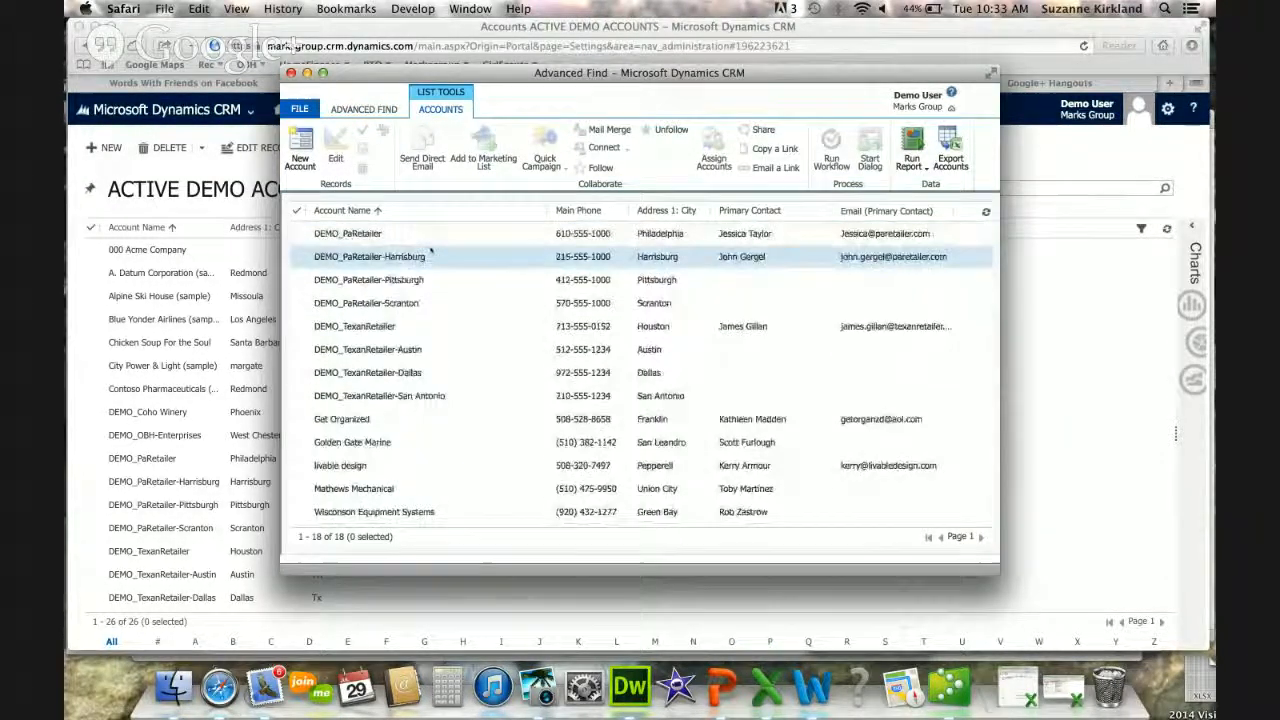
{"action": "scroll", "coordinate": [431, 251], "scroll_direction": "up", "scroll_amount": 5}
{"action": "scroll", "coordinate": [431, 251], "scroll_direction": "down", "scroll_amount": 5}
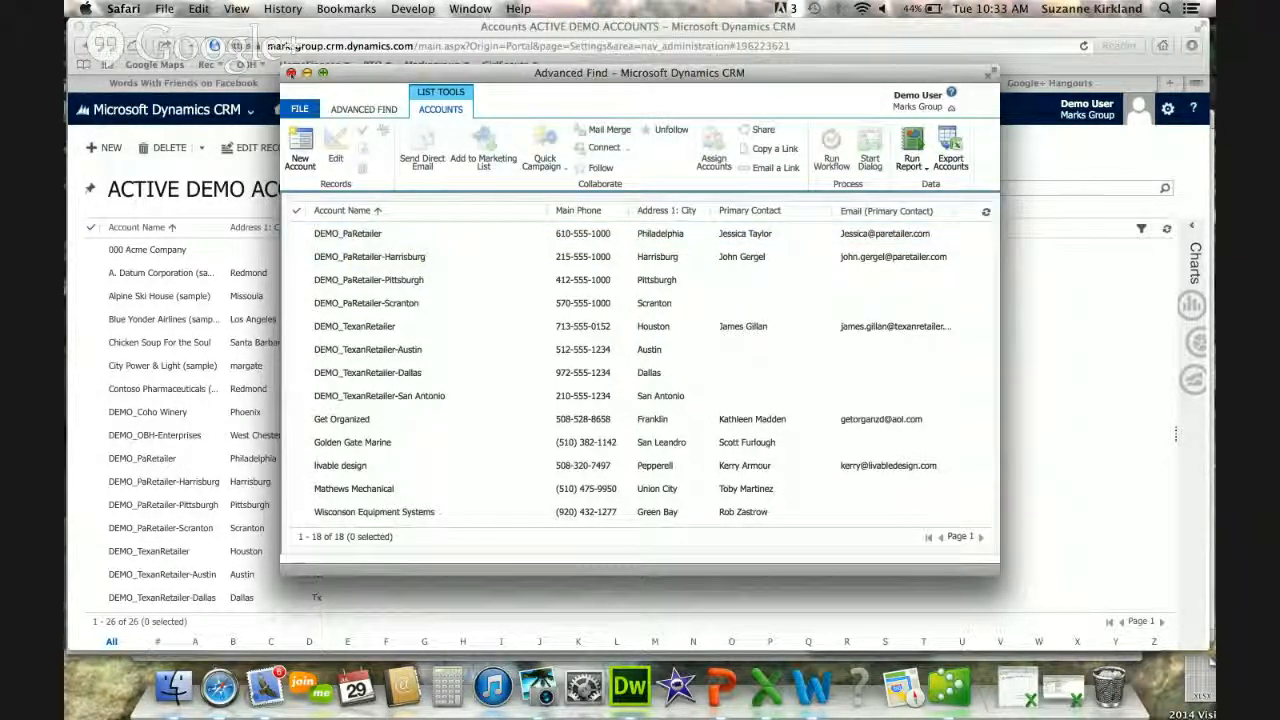
Close the Advanced Find window and discard the modified accounts search
{"action": "left_click", "coordinate": [291, 72]}
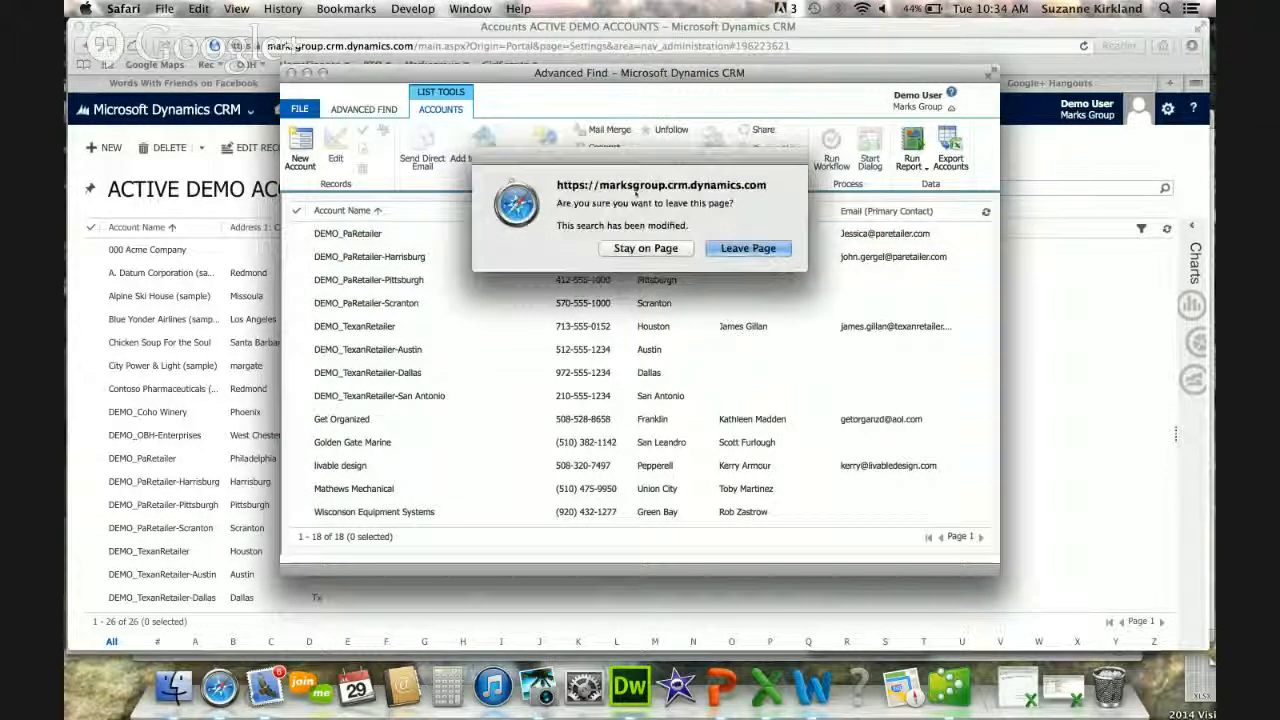
{"action": "left_click", "coordinate": [750, 248]}
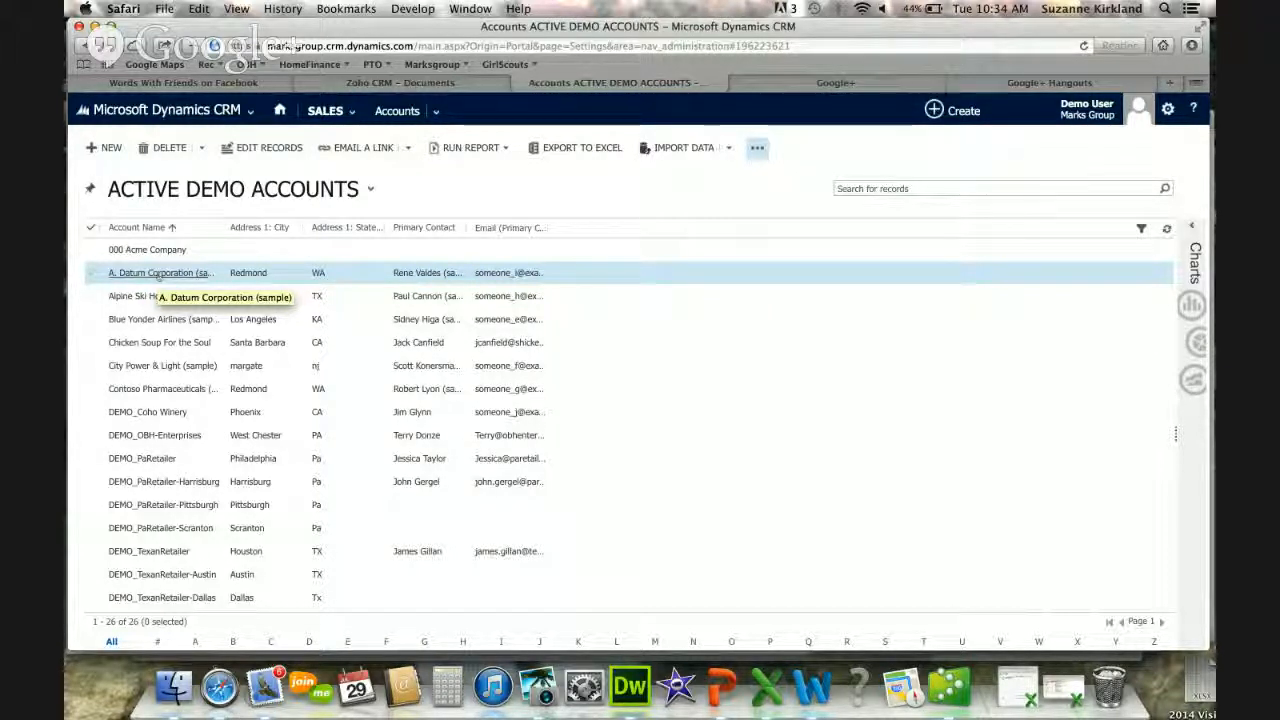
Open the A. Datum Corporation (sample) account, enter its Phone field for editing, and return to the accounts list
{"action": "left_click", "coordinate": [158, 274]}
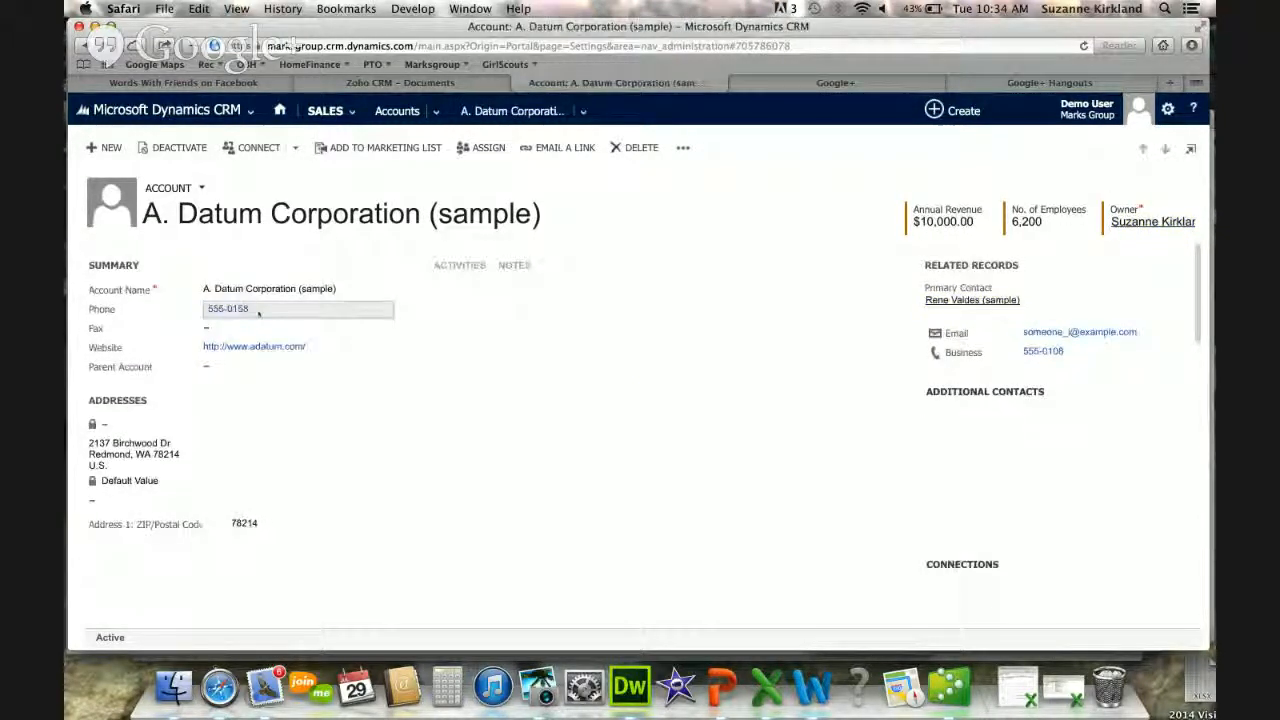
{"action": "left_click", "coordinate": [258, 313]}
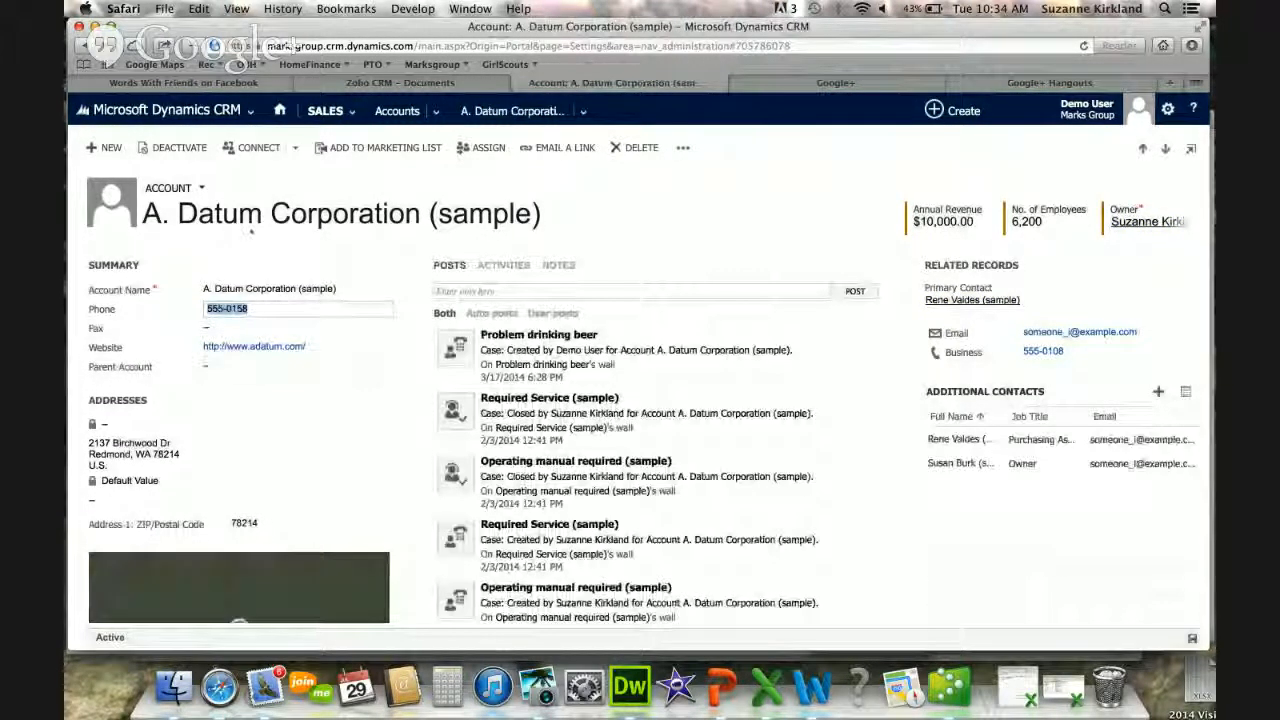
{"action": "left_click", "coordinate": [395, 105]}
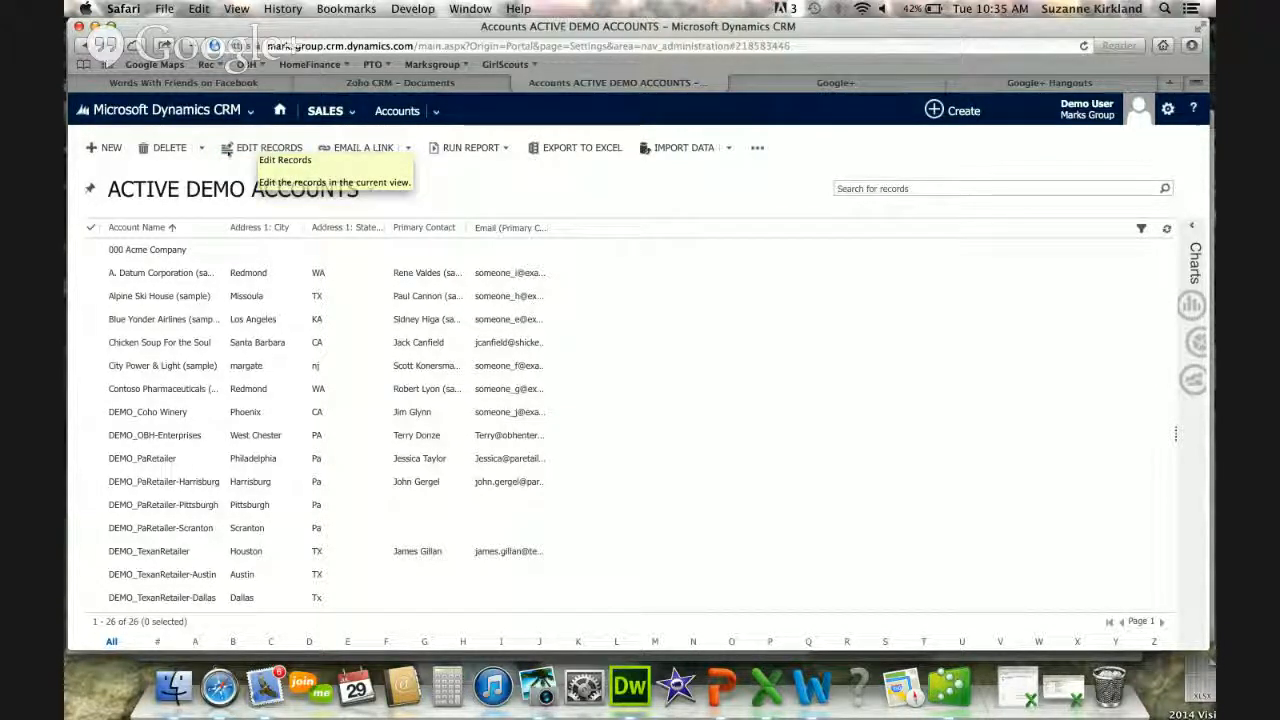
Open the ACTIVE DEMO ACCOUNTS records in the editable grid and widen its window
{"action": "left_click", "coordinate": [263, 152]}
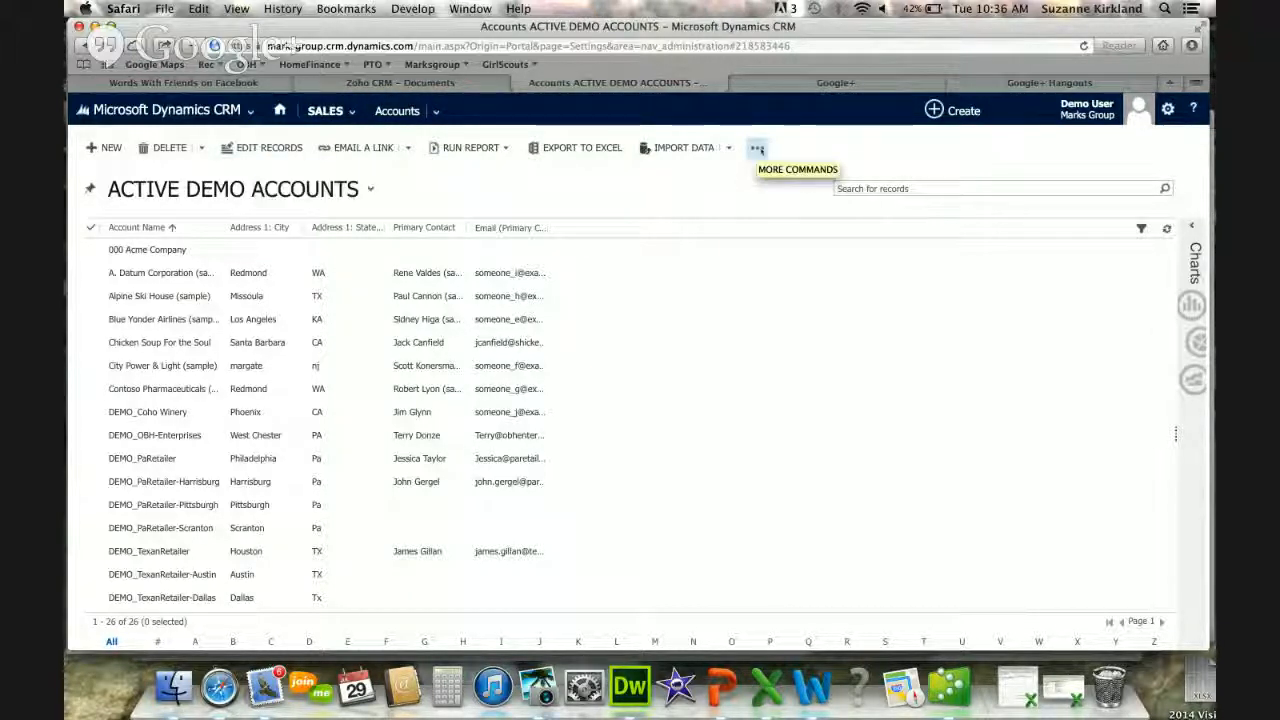
{"action": "left_click", "coordinate": [757, 148]}
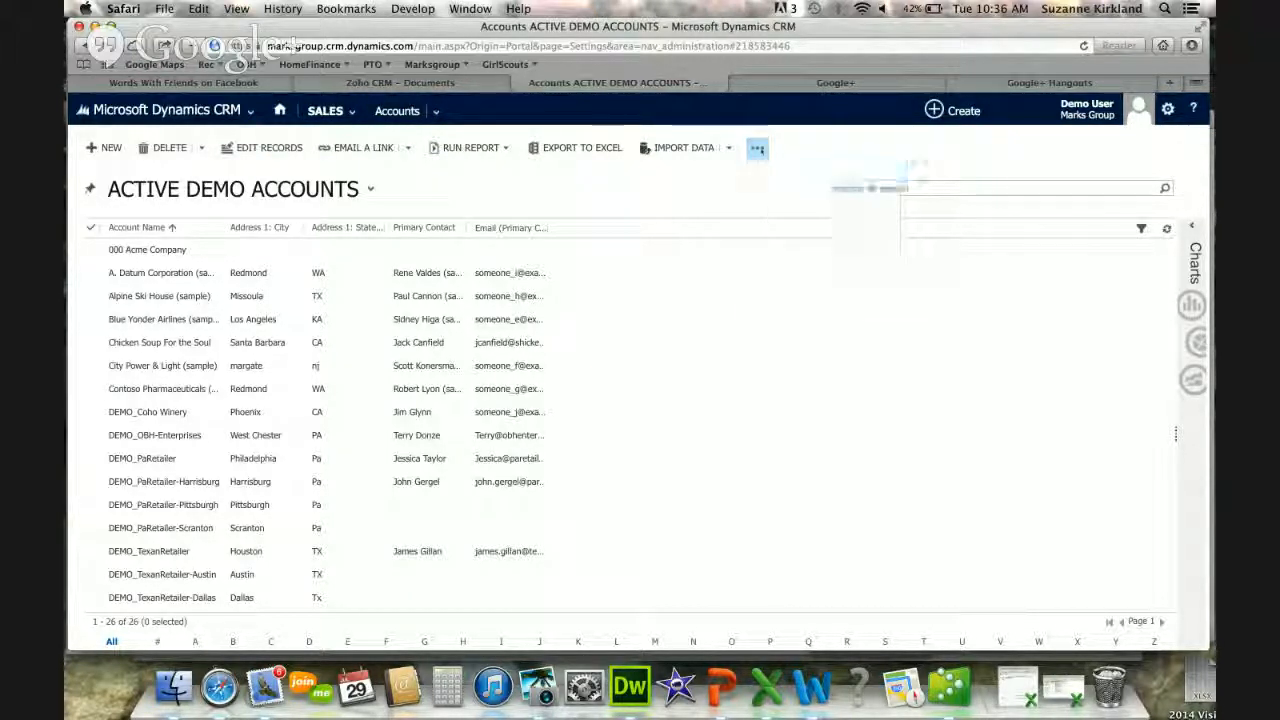
{"action": "left_click", "coordinate": [281, 149]}
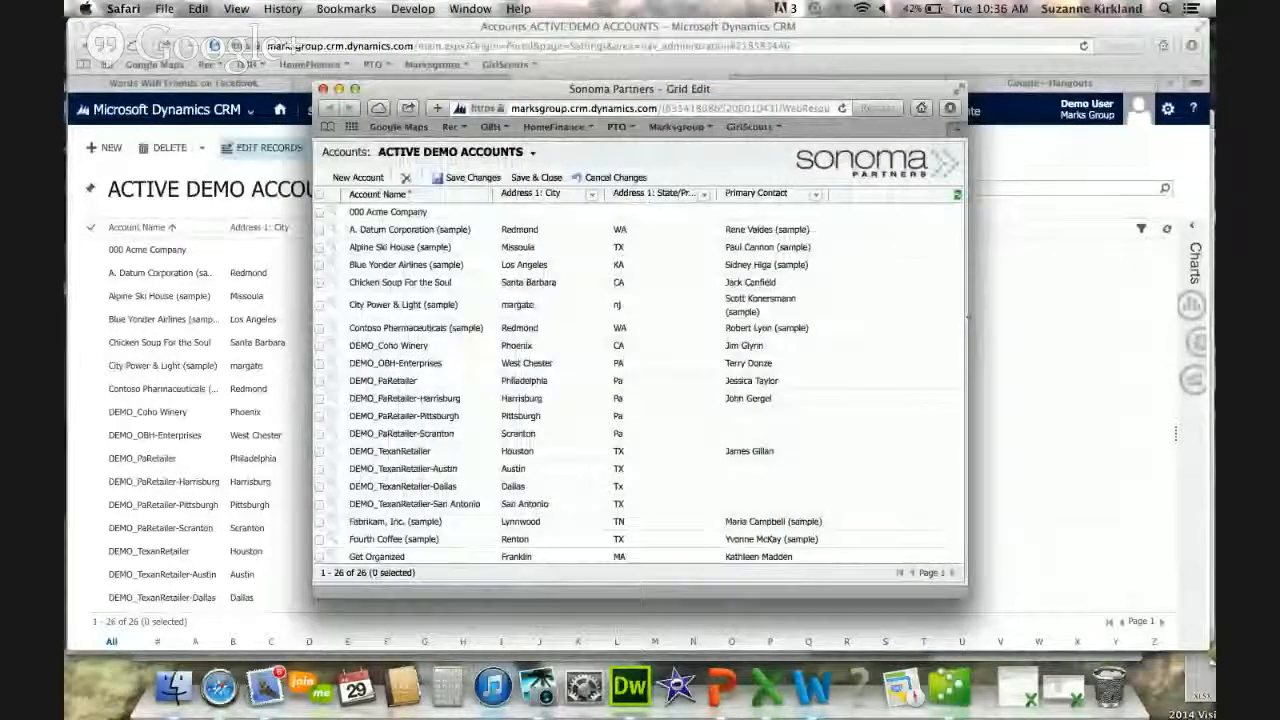
{"action": "left_click_drag", "start_coordinate": [968, 316], "coordinate": [1180, 290]}
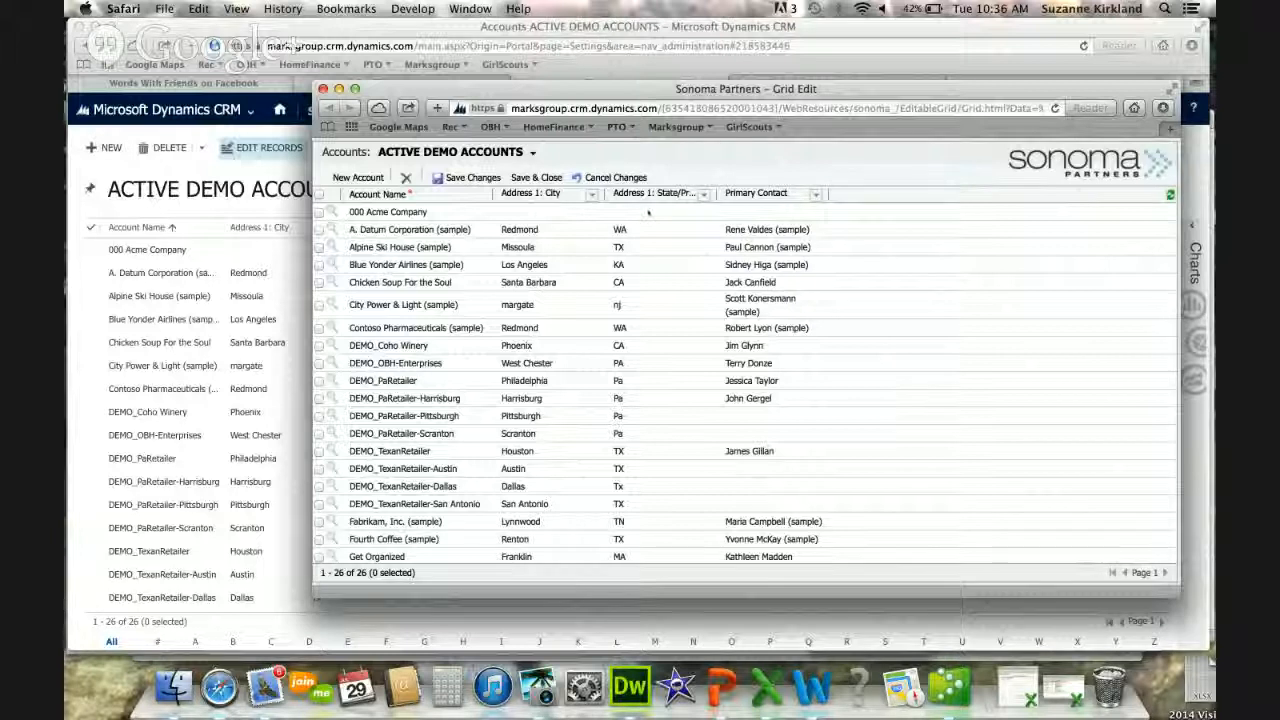
Rename the A. Datum Corporation (sample) account in the grid to A. Datum Corporation
{"action": "left_click", "coordinate": [424, 229]}
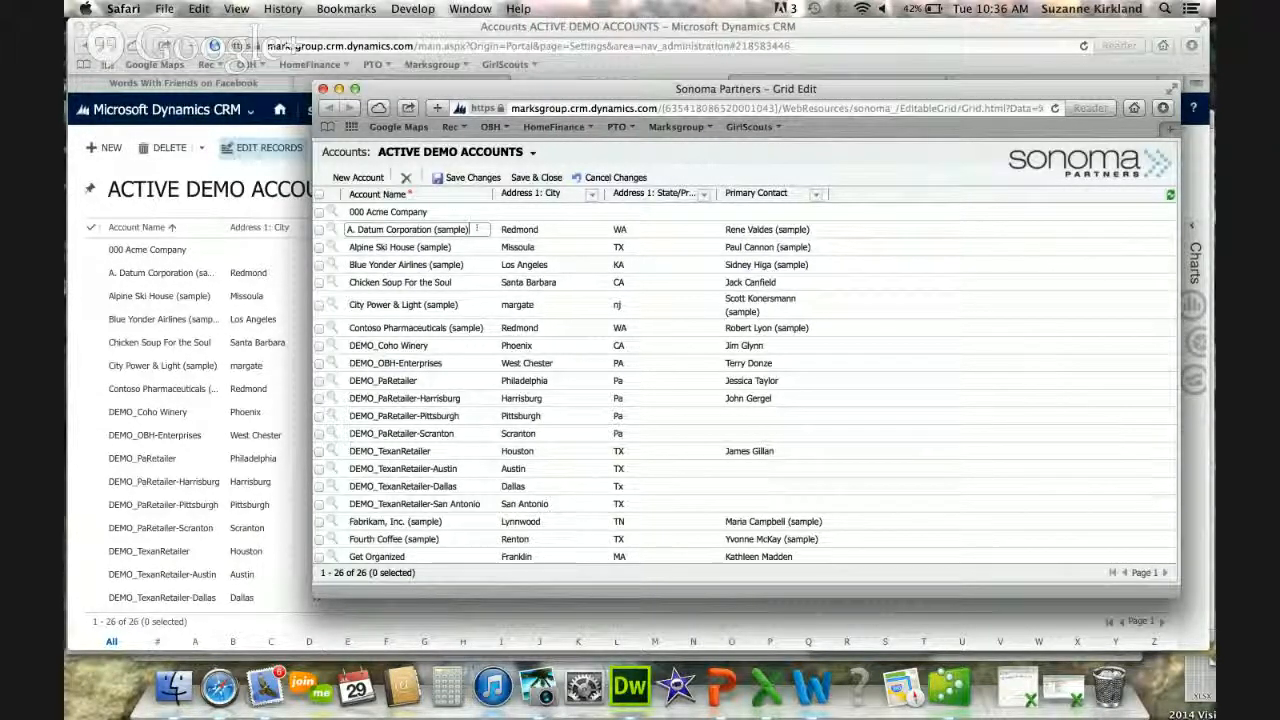
{"action": "key", "text": "BackSpace"}
{"action": "key", "text": "BackSpace"}
{"action": "key", "text": "BackSpace"}
{"action": "key", "text": "BackSpace"}
{"action": "key", "text": "BackSpace"}
{"action": "key", "text": "BackSpace"}
{"action": "key", "text": "BackSpace"}
{"action": "key", "text": "BackSpace"}
{"action": "key", "text": "BackSpace"}
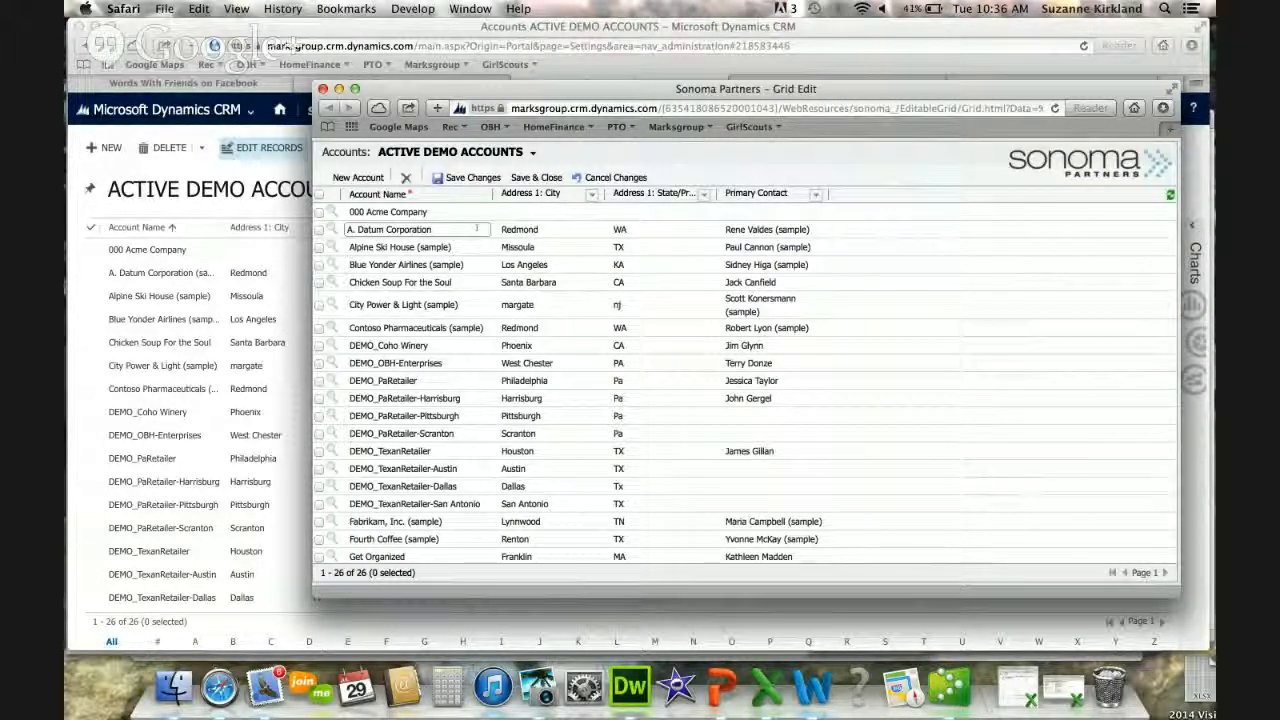
{"action": "key", "text": "Return"}
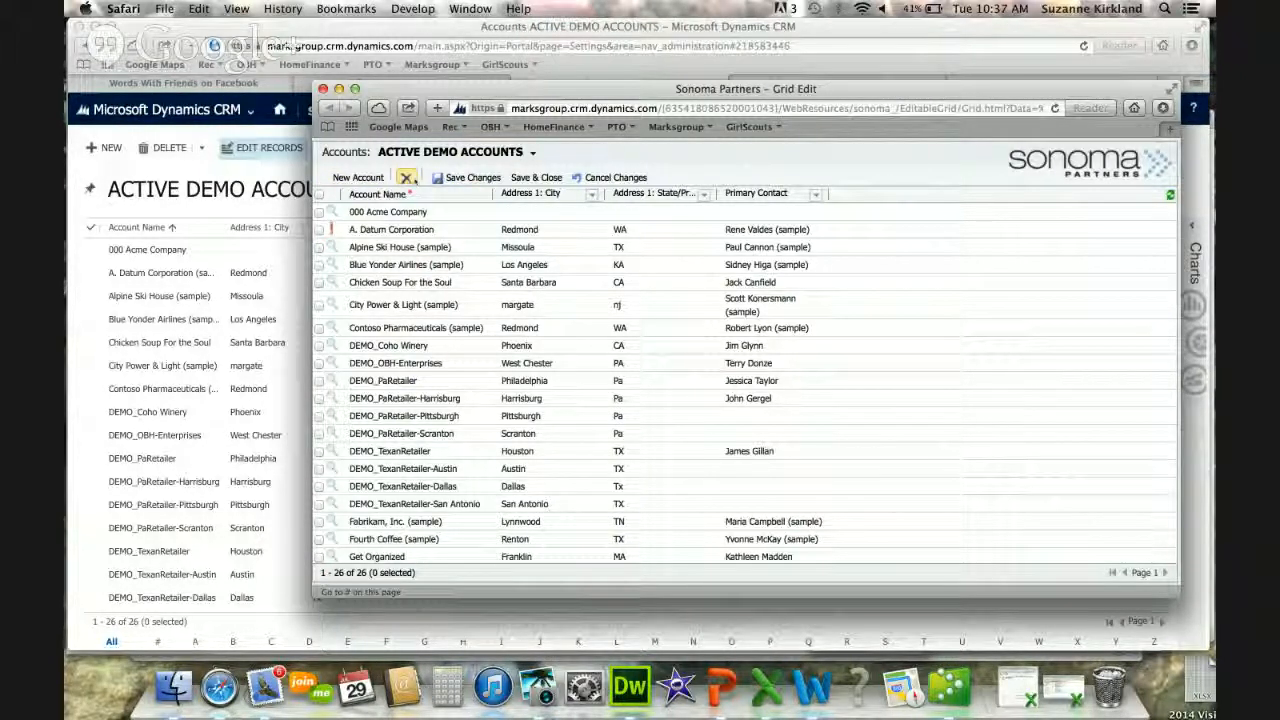
Try out the inline editing of account name and city cells in several DEMO_ rows without changing them
{"action": "left_click", "coordinate": [445, 363]}
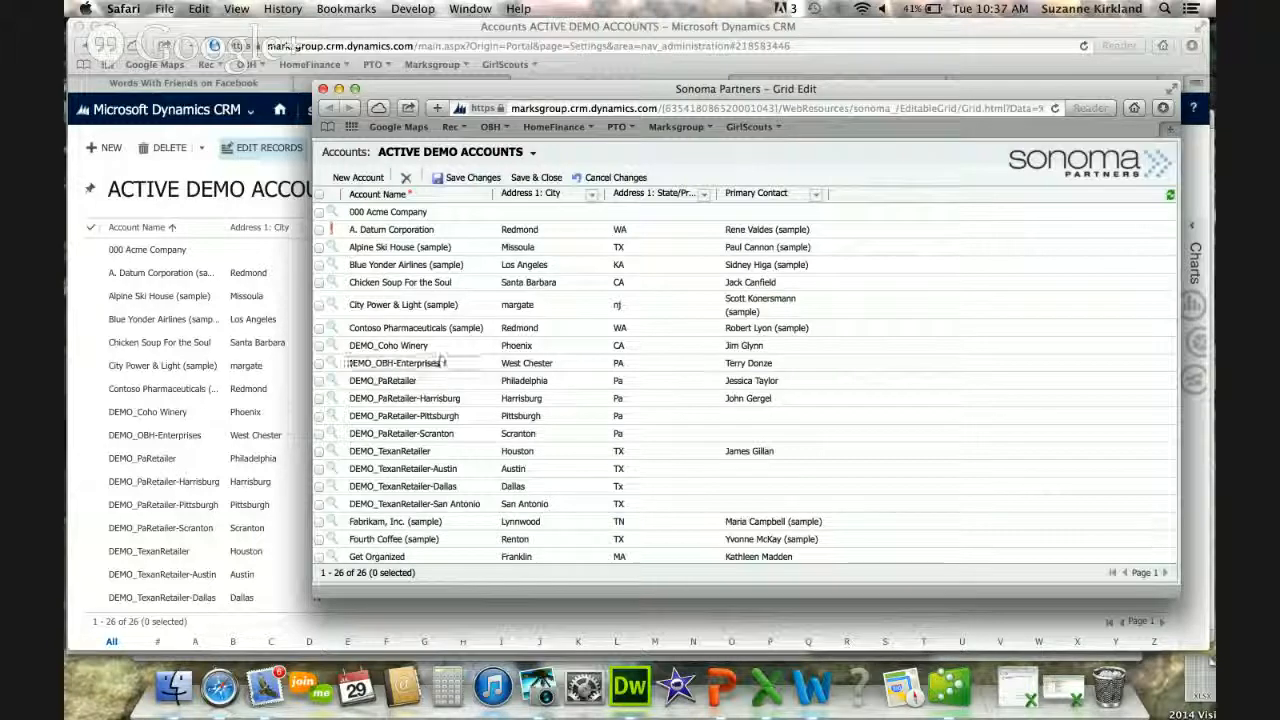
{"action": "left_click", "coordinate": [548, 363]}
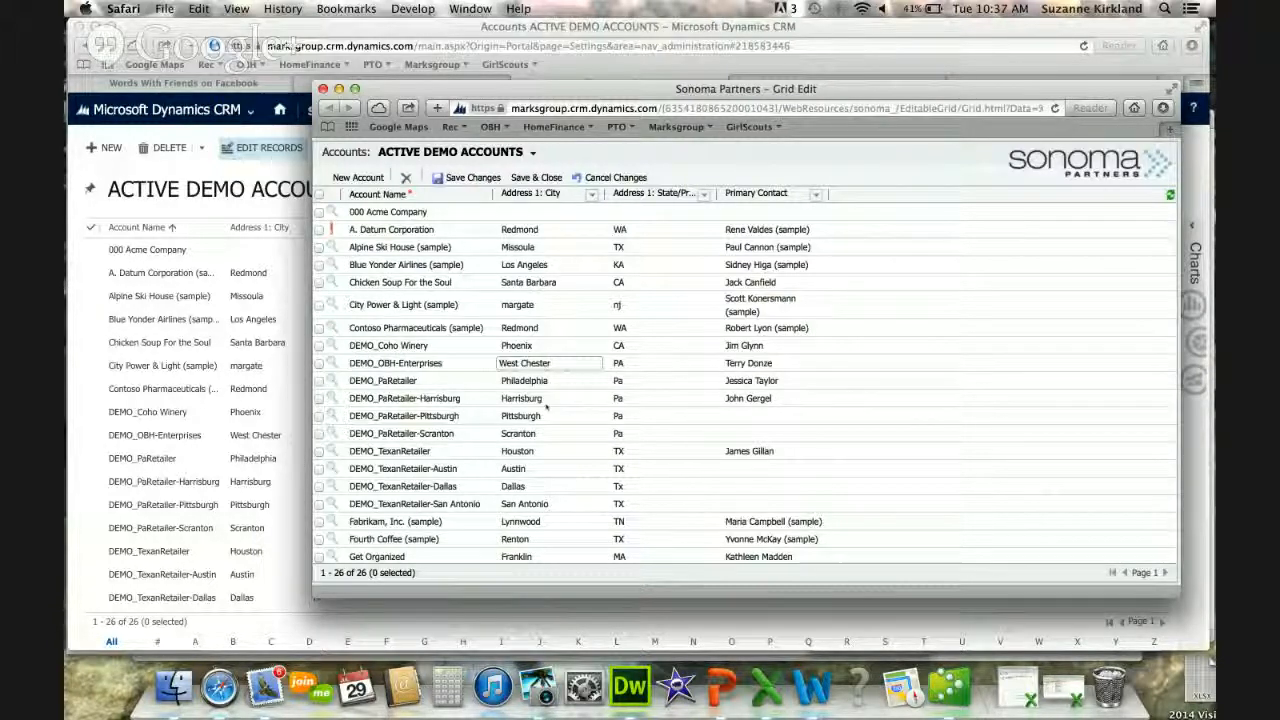
{"action": "left_click", "coordinate": [547, 403]}
{"action": "left_click", "coordinate": [455, 415]}
{"action": "left_click", "coordinate": [430, 451]}
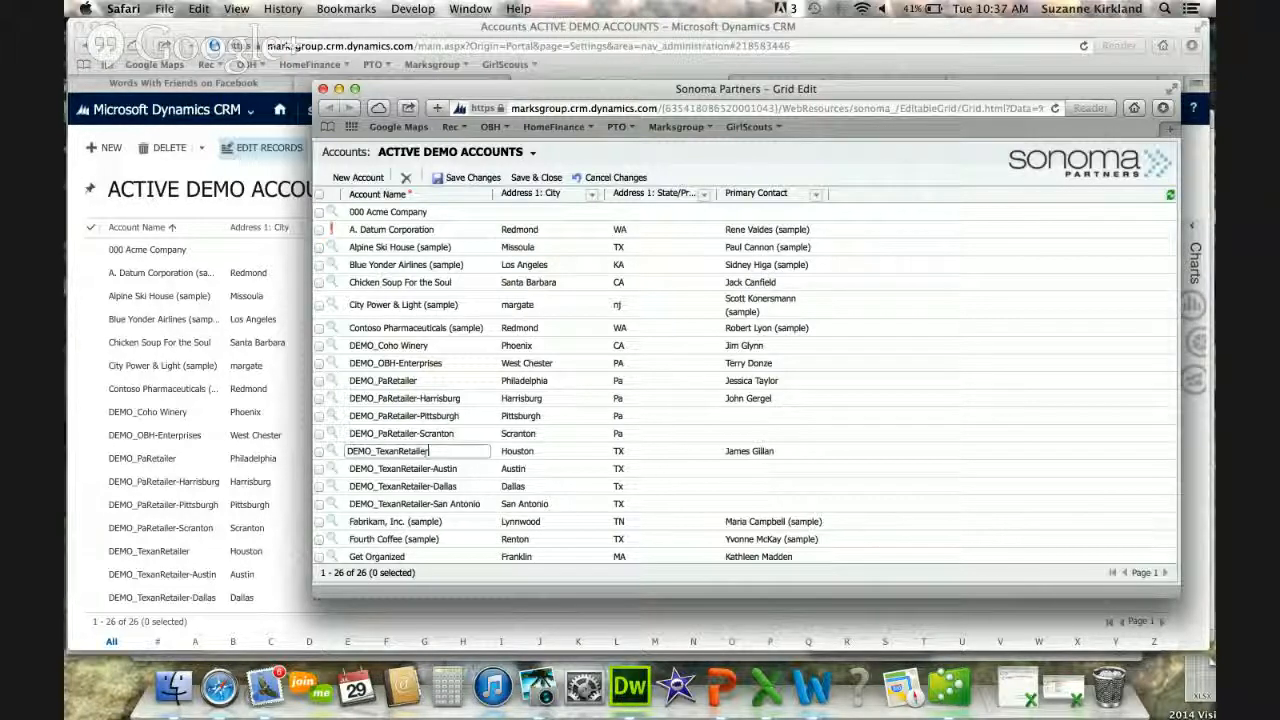
{"action": "left_click", "coordinate": [530, 451]}
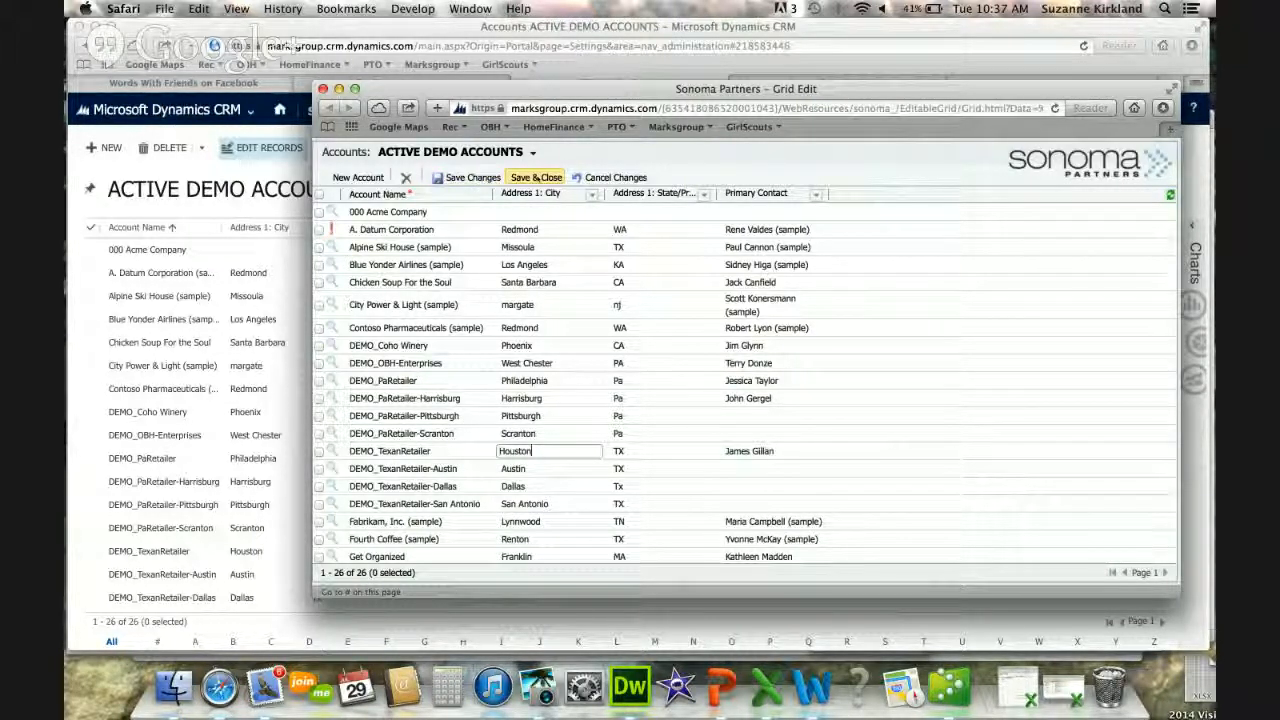
Save the grid edits, close the grid, and reload the accounts list
{"action": "left_click", "coordinate": [537, 178]}
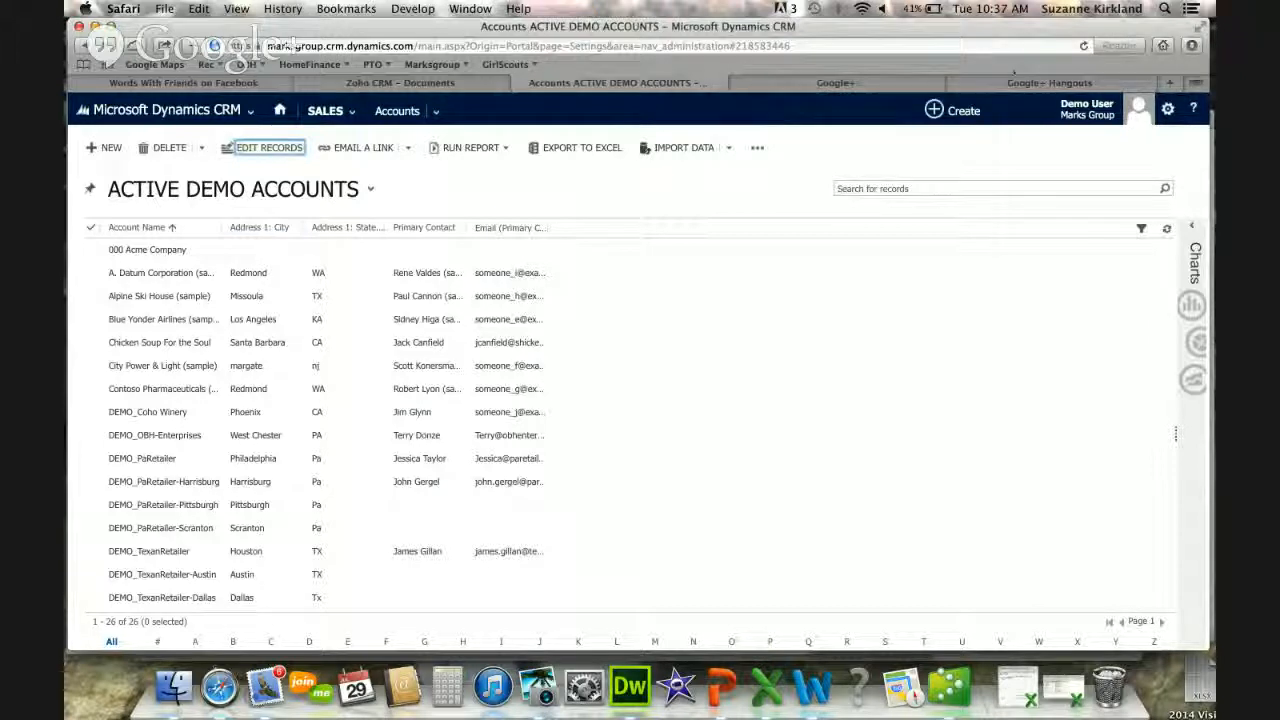
{"action": "left_click", "coordinate": [1083, 46]}
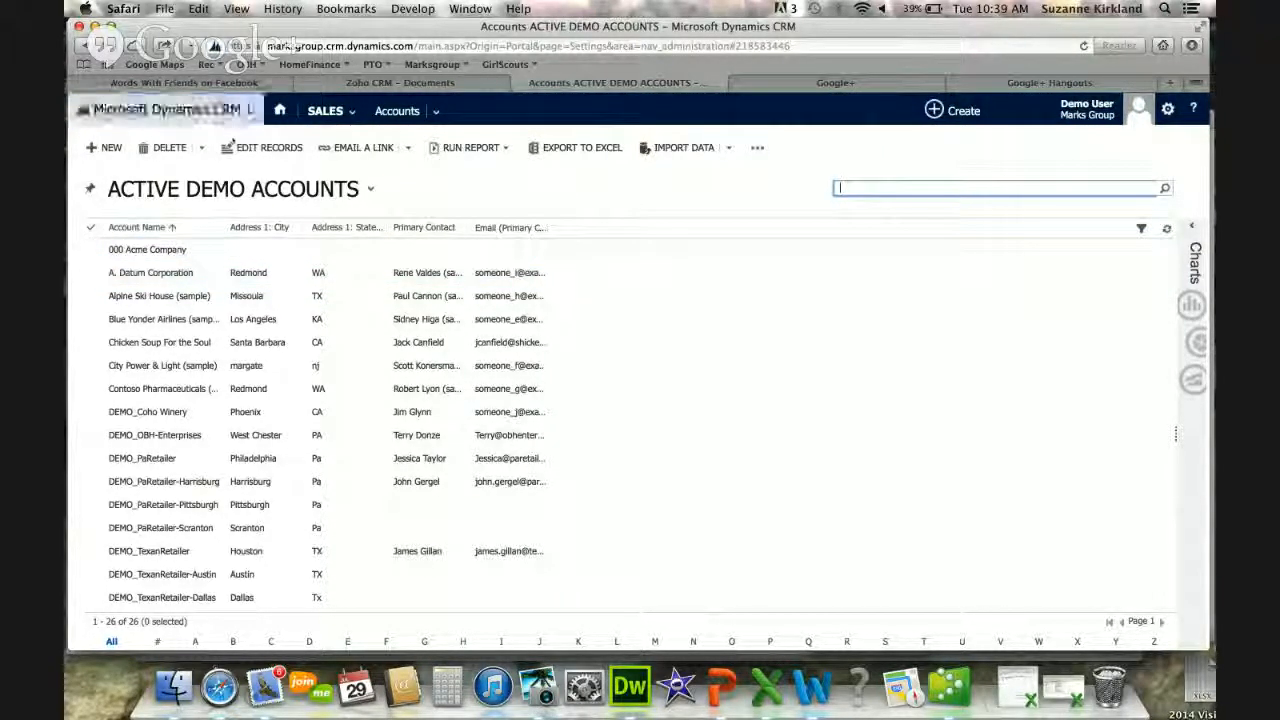
Go to the Processes list in the Settings area
{"action": "left_click", "coordinate": [250, 110]}
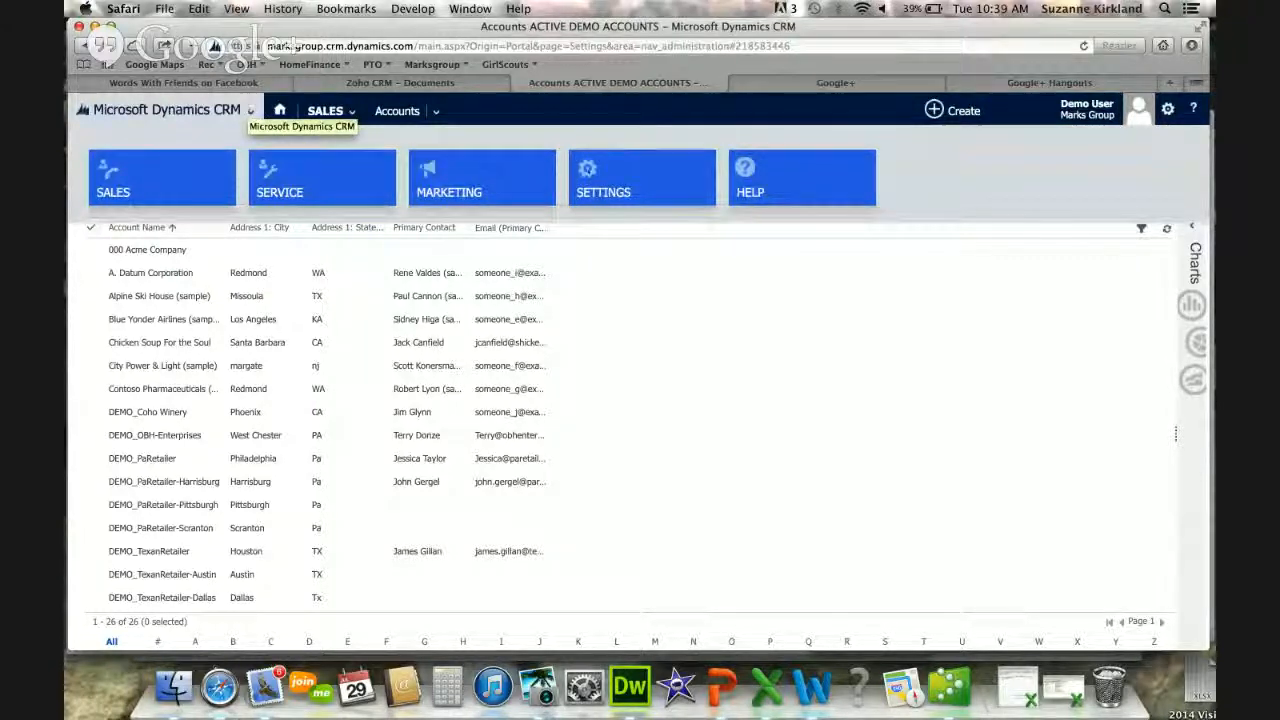
{"action": "left_click", "coordinate": [625, 180]}
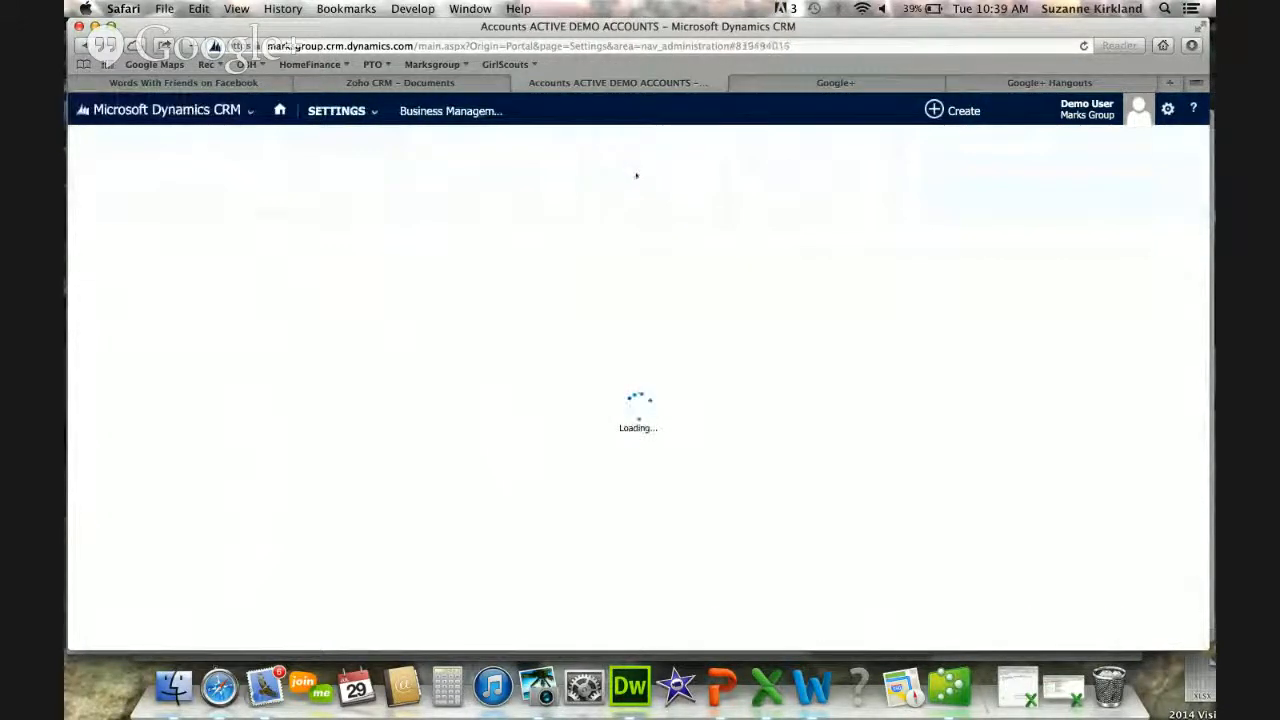
{"action": "left_click", "coordinate": [336, 110]}
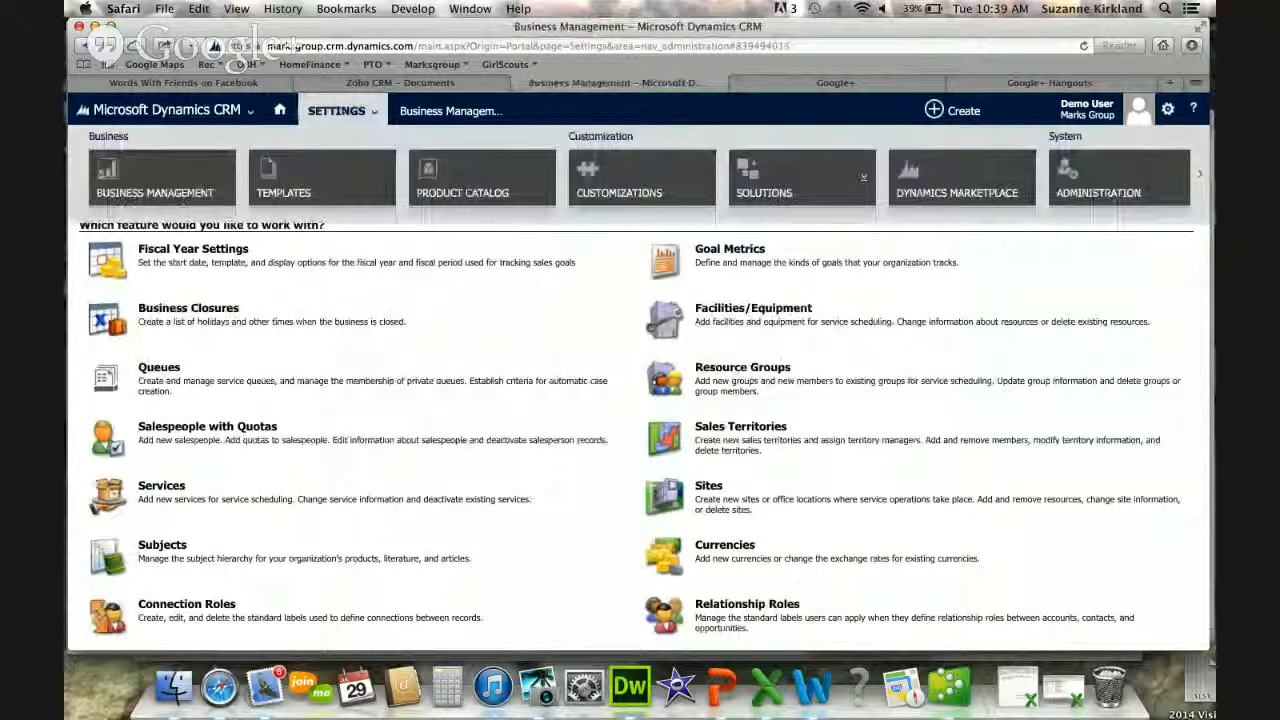
{"action": "left_click", "coordinate": [1199, 174]}
{"action": "left_click", "coordinate": [1199, 174]}
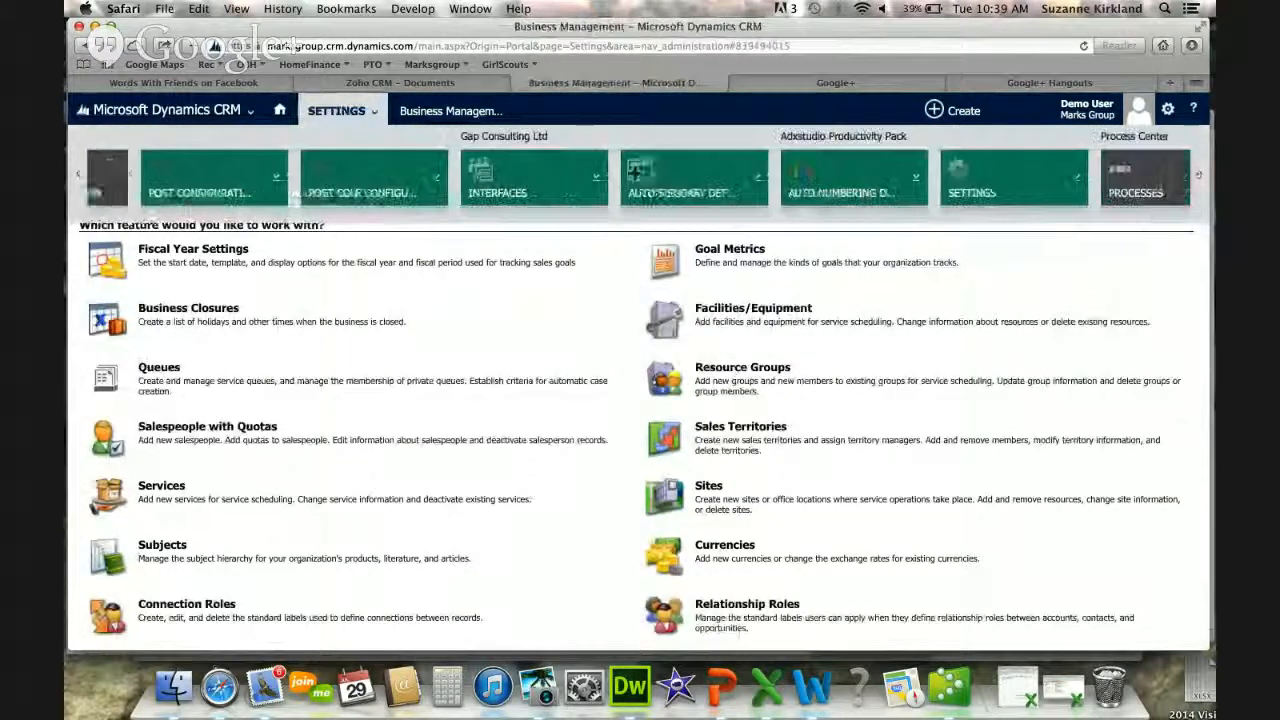
{"action": "left_click", "coordinate": [1136, 180]}
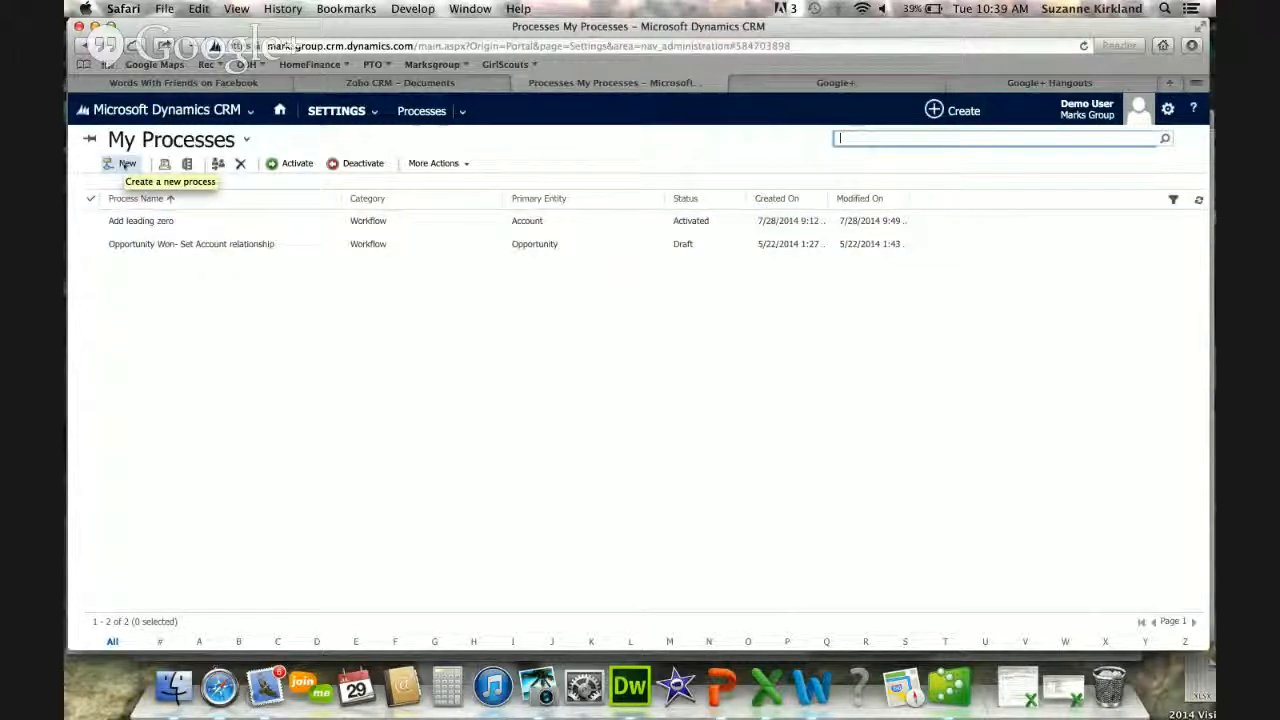
Review the Add leading zero workflow and the ZIP/Postal Code value in its Update Account step, and close both windows
{"action": "left_click", "coordinate": [141, 220]}
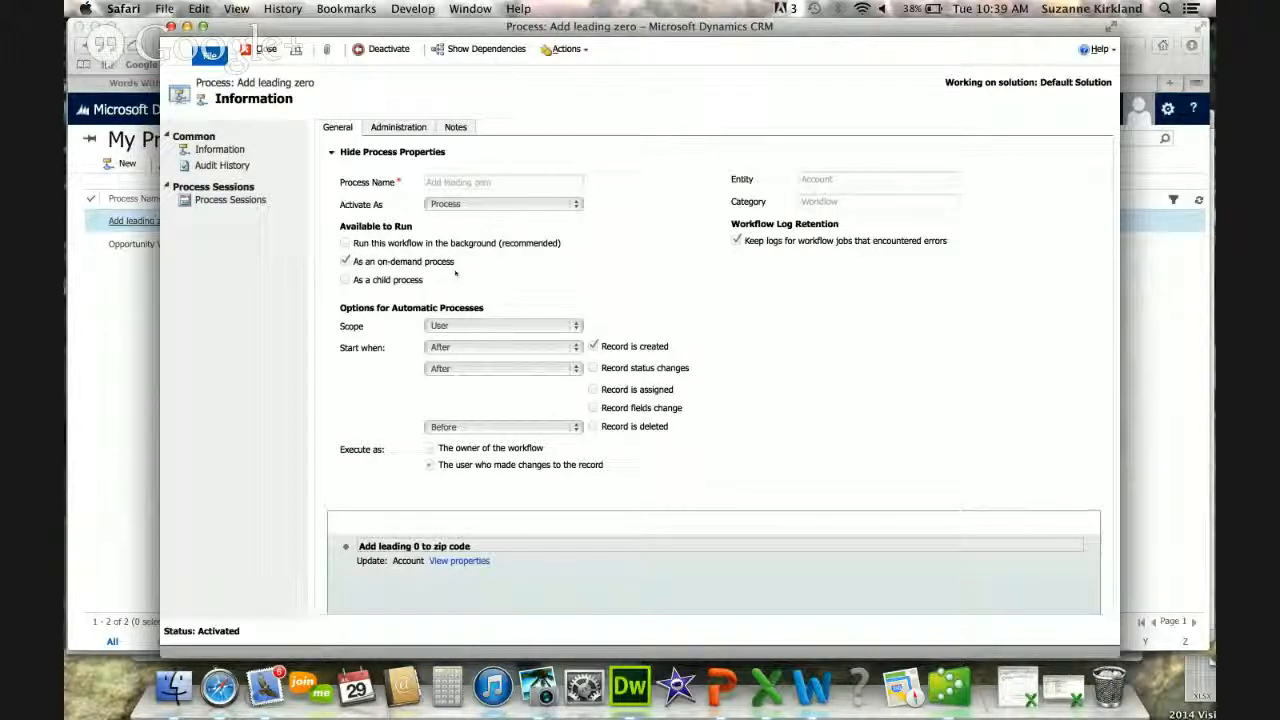
{"action": "scroll", "coordinate": [575, 325], "scroll_direction": "down", "scroll_amount": 5}
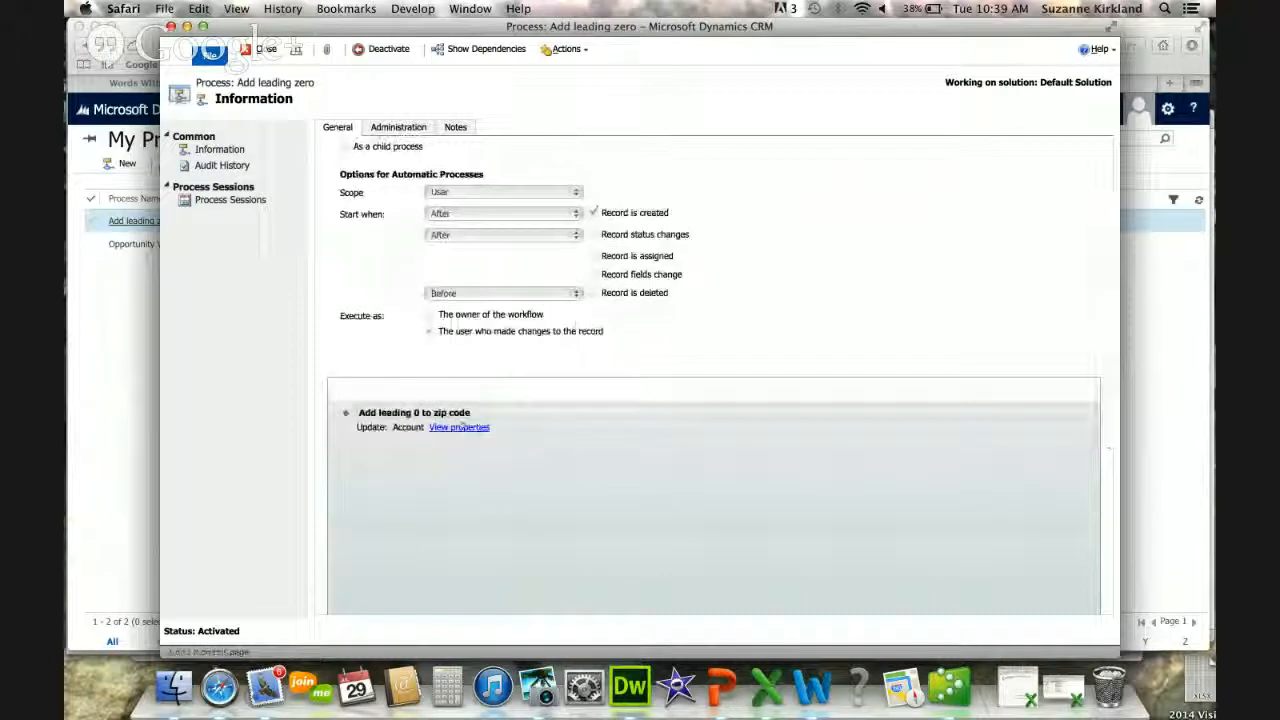
{"action": "left_click", "coordinate": [460, 427]}
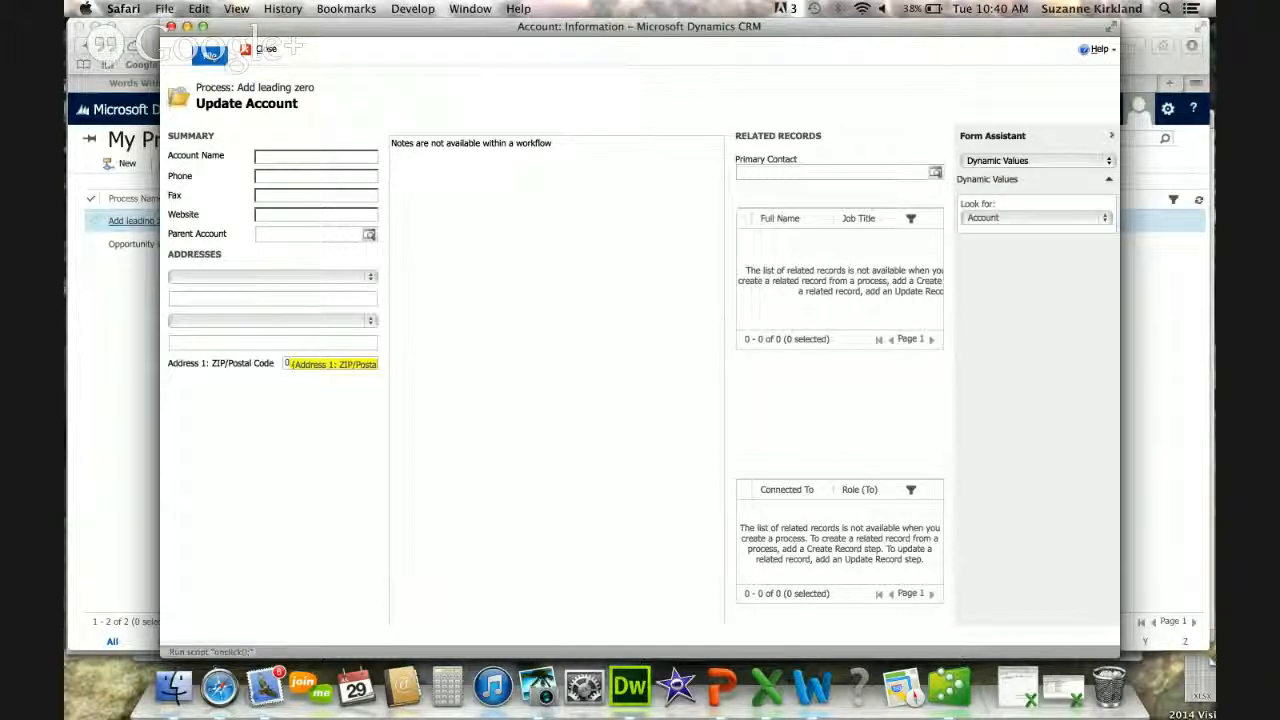
{"action": "left_click", "coordinate": [264, 49]}
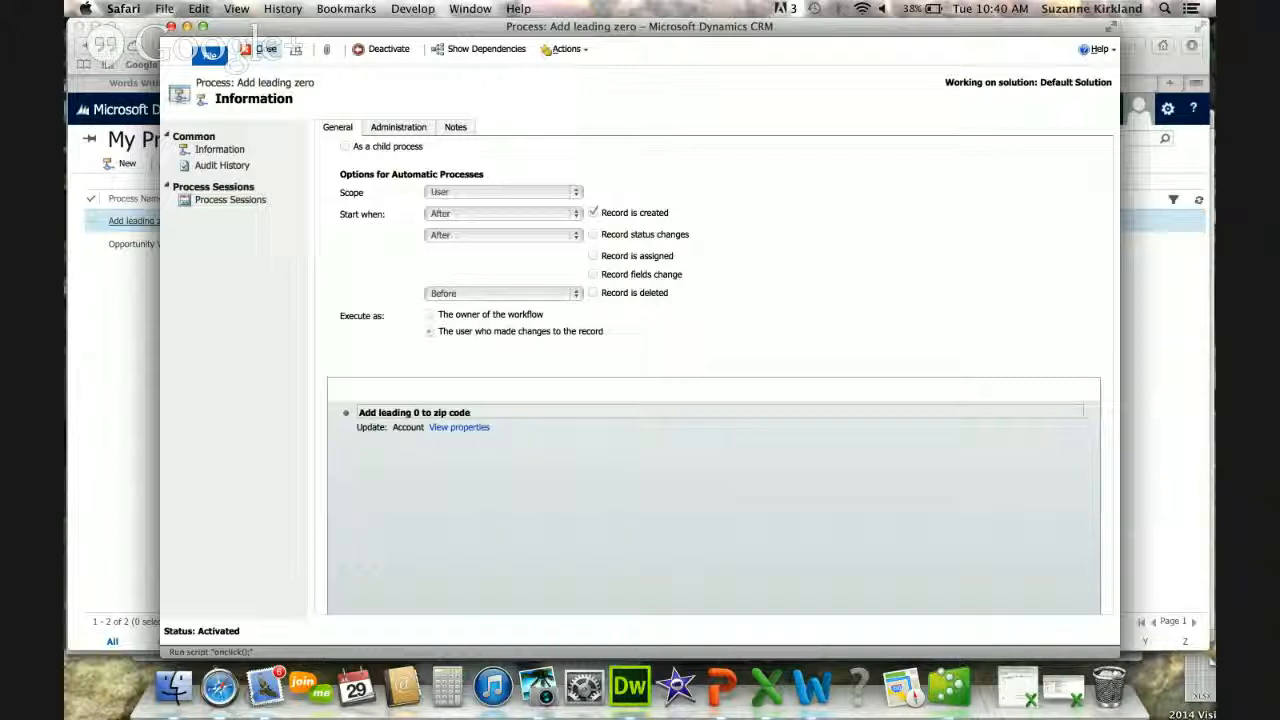
{"action": "left_click", "coordinate": [264, 49]}
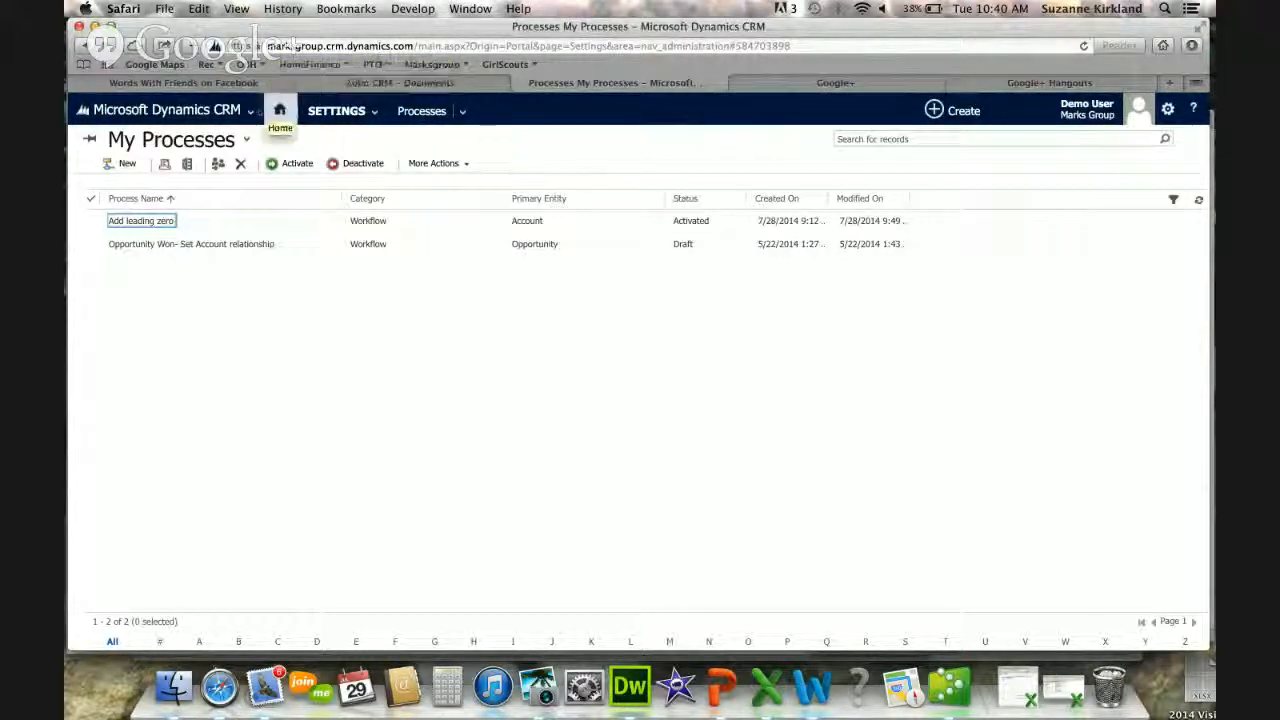
Return to the accounts list in the Sales area and open Advanced Find from it
{"action": "left_click", "coordinate": [279, 110]}
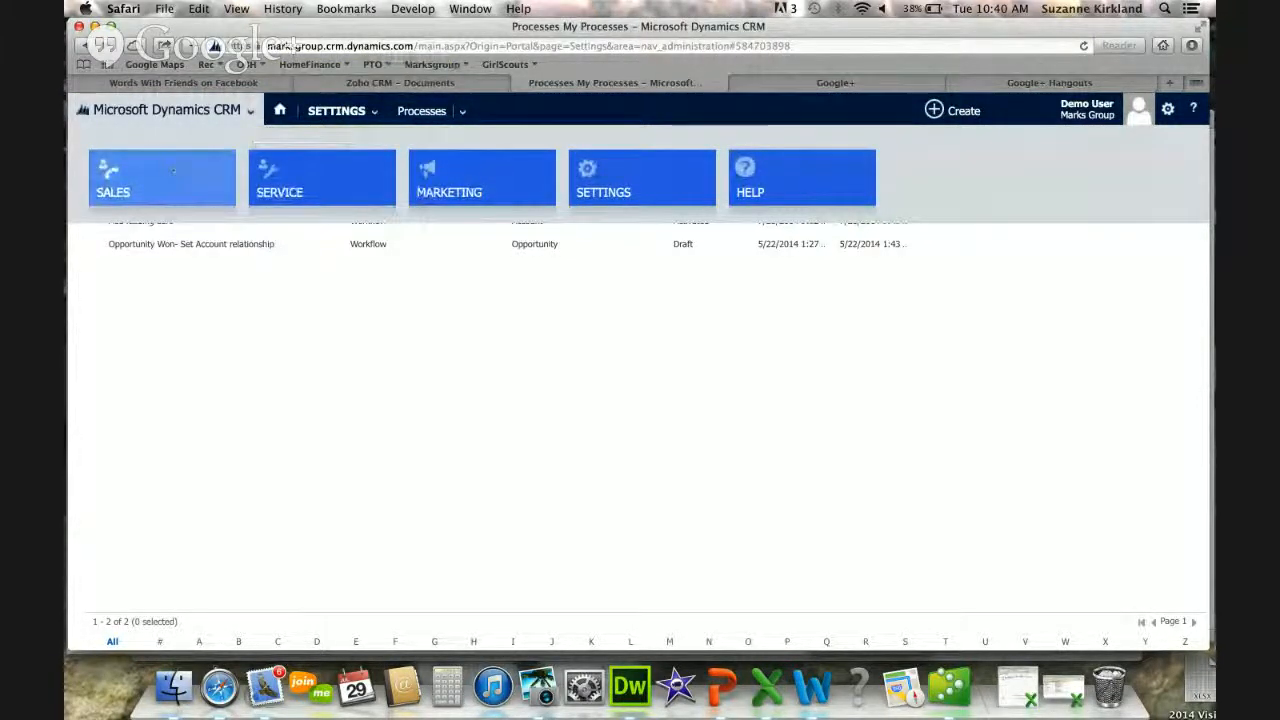
{"action": "left_click", "coordinate": [173, 171]}
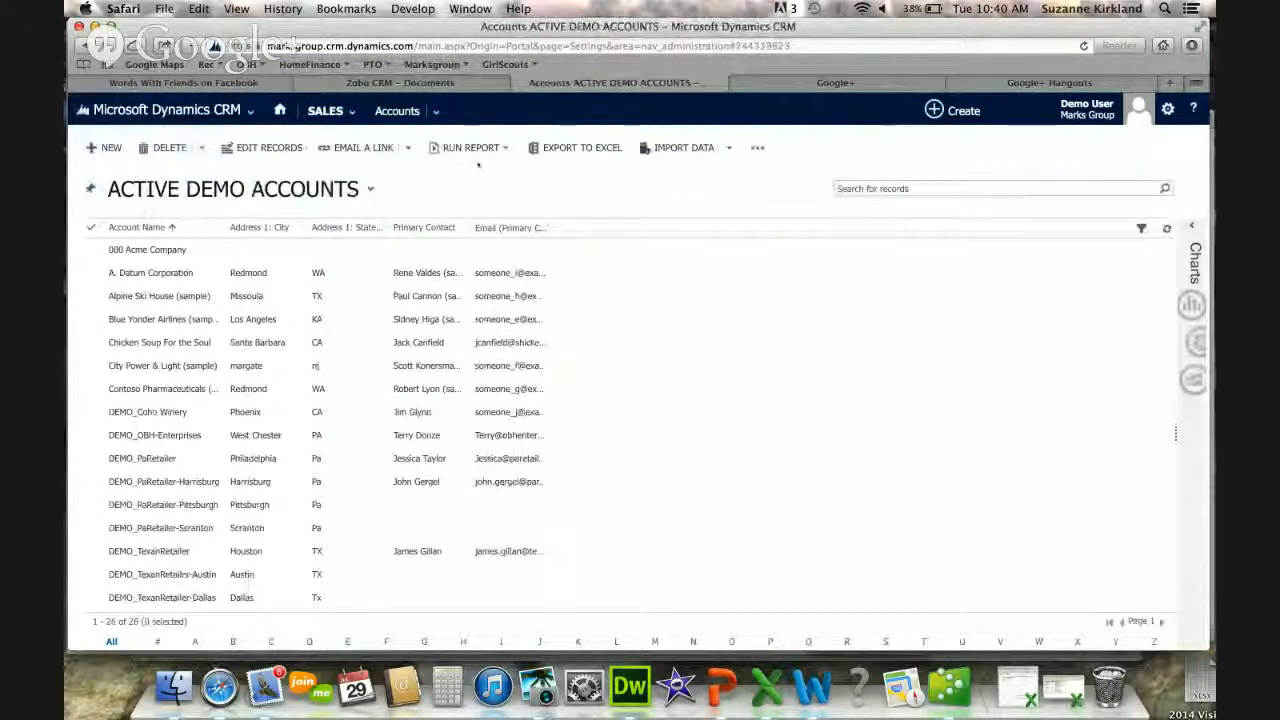
{"action": "left_click", "coordinate": [757, 149]}
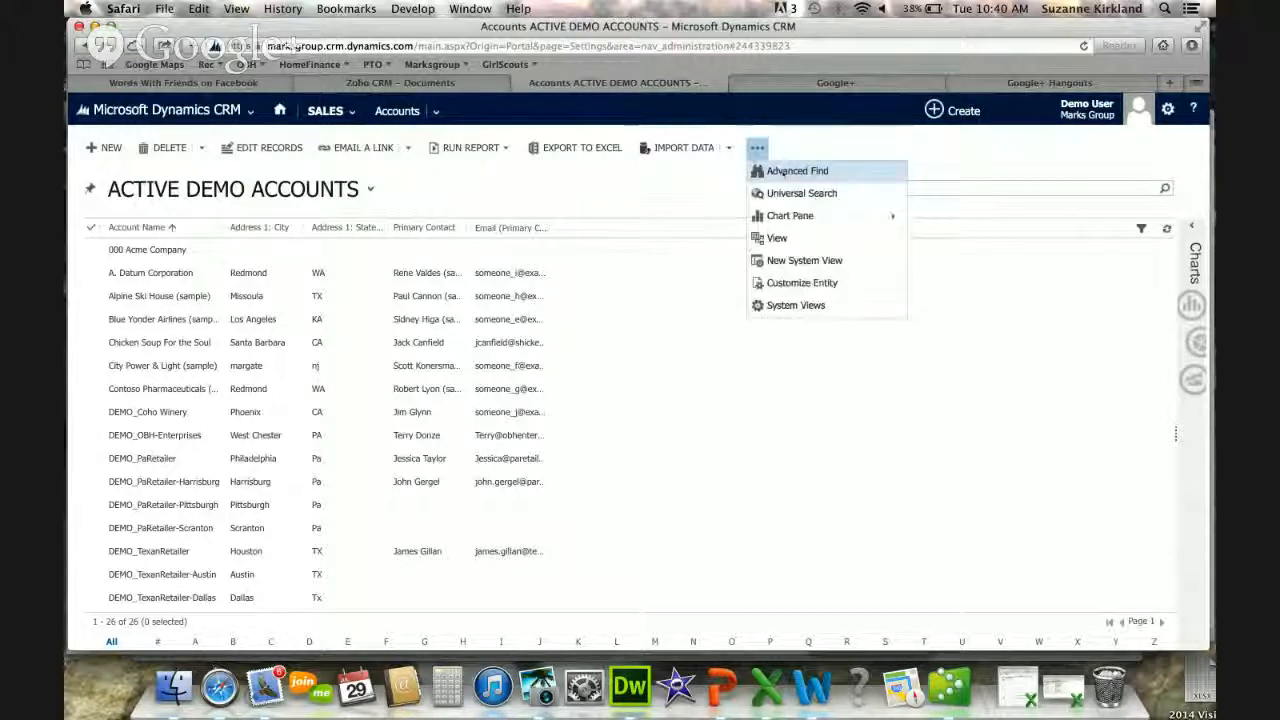
{"action": "left_click", "coordinate": [784, 173]}
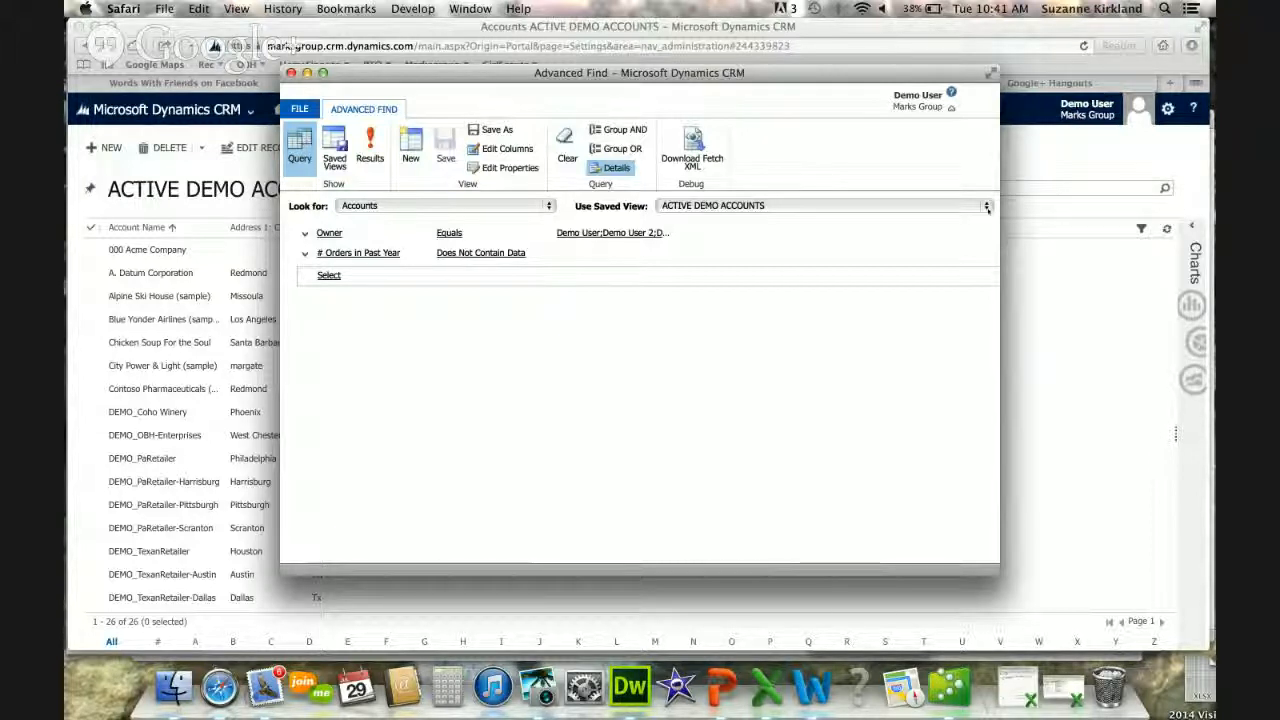
Load the saved view "Accounts in states with Zipcodes that start with 0" and review its state and ZIP conditions
{"action": "left_click", "coordinate": [987, 207]}
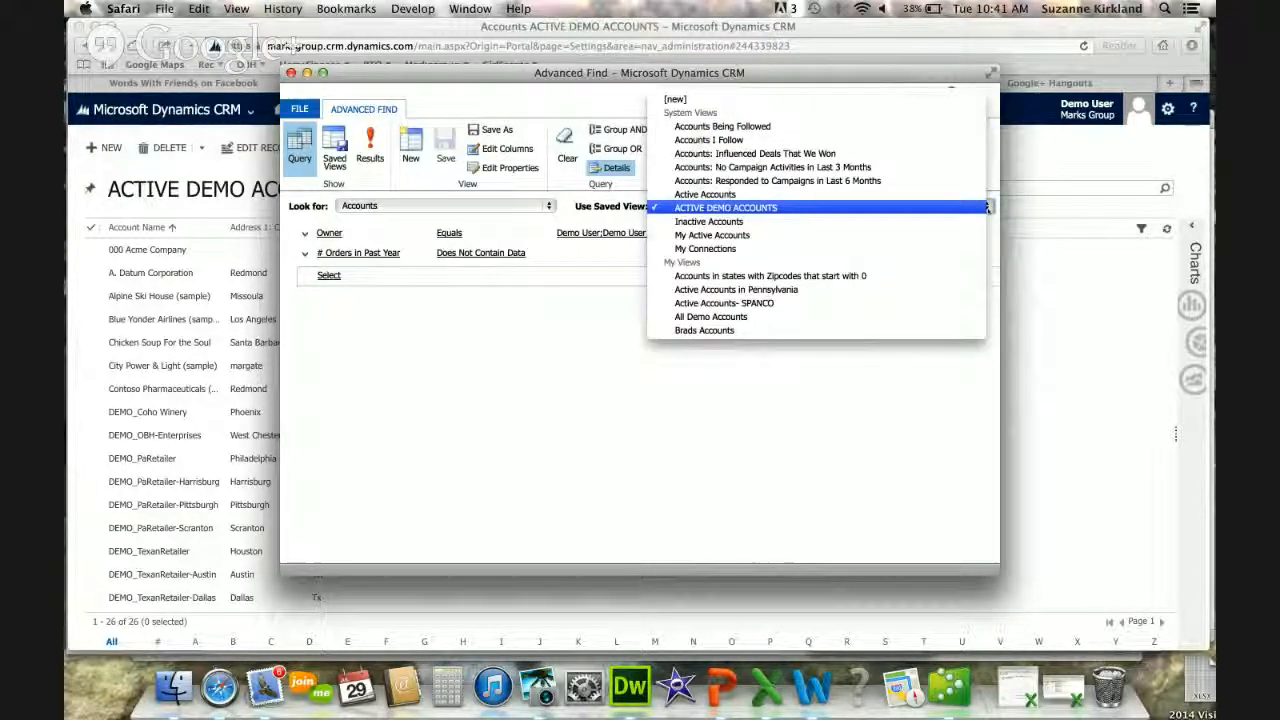
{"action": "left_click", "coordinate": [852, 278]}
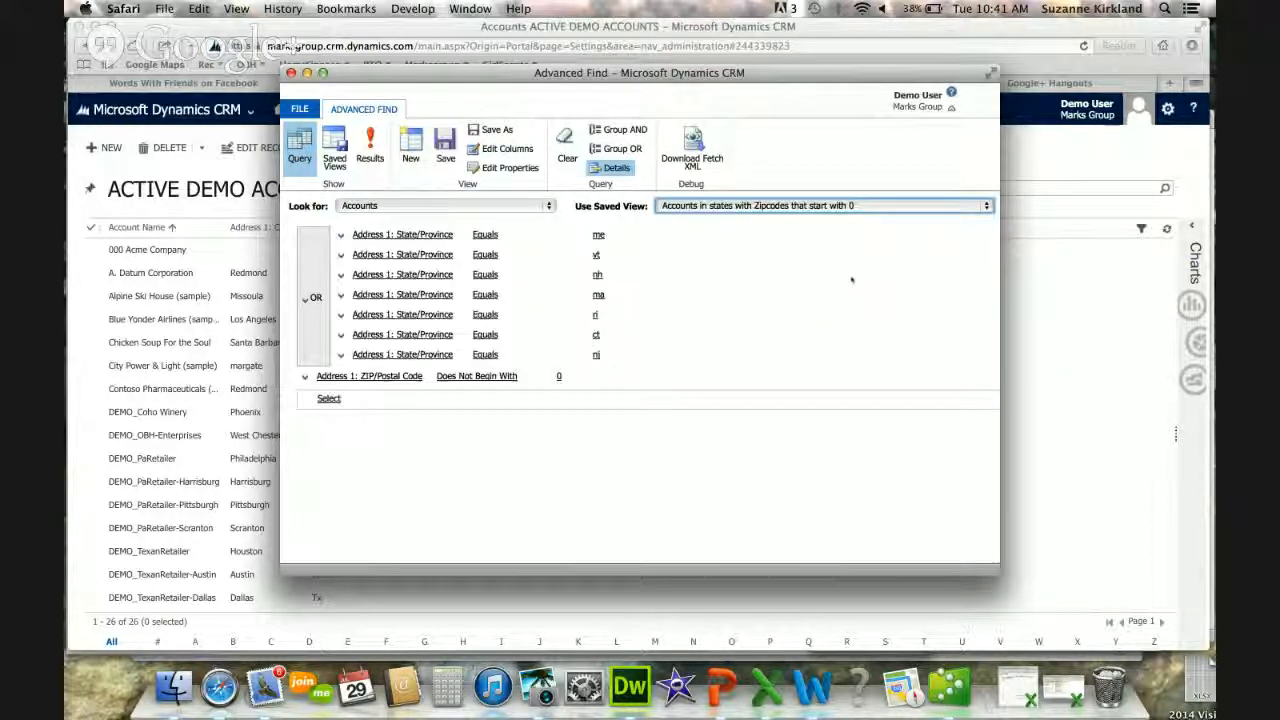
{"action": "left_click", "coordinate": [659, 235]}
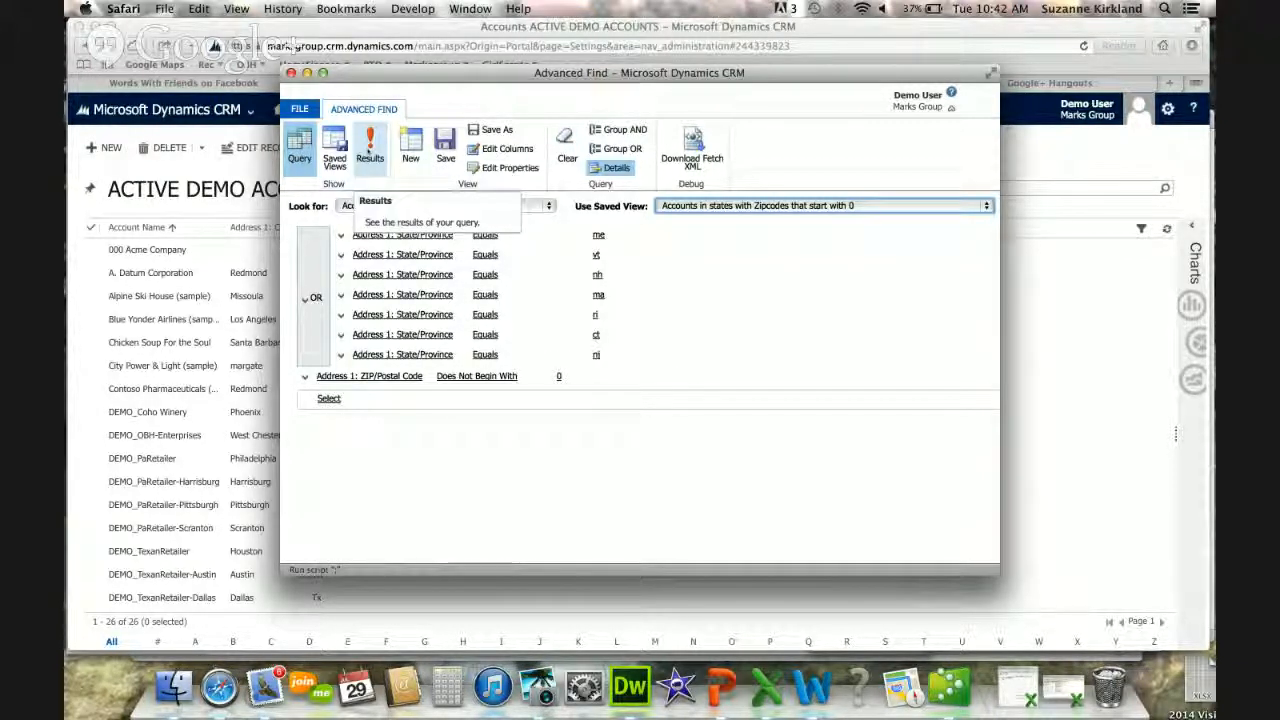
Run the query and apply the Add leading zero on-demand workflow to the City Power & Light (sample) account in its results
{"action": "left_click", "coordinate": [370, 148]}
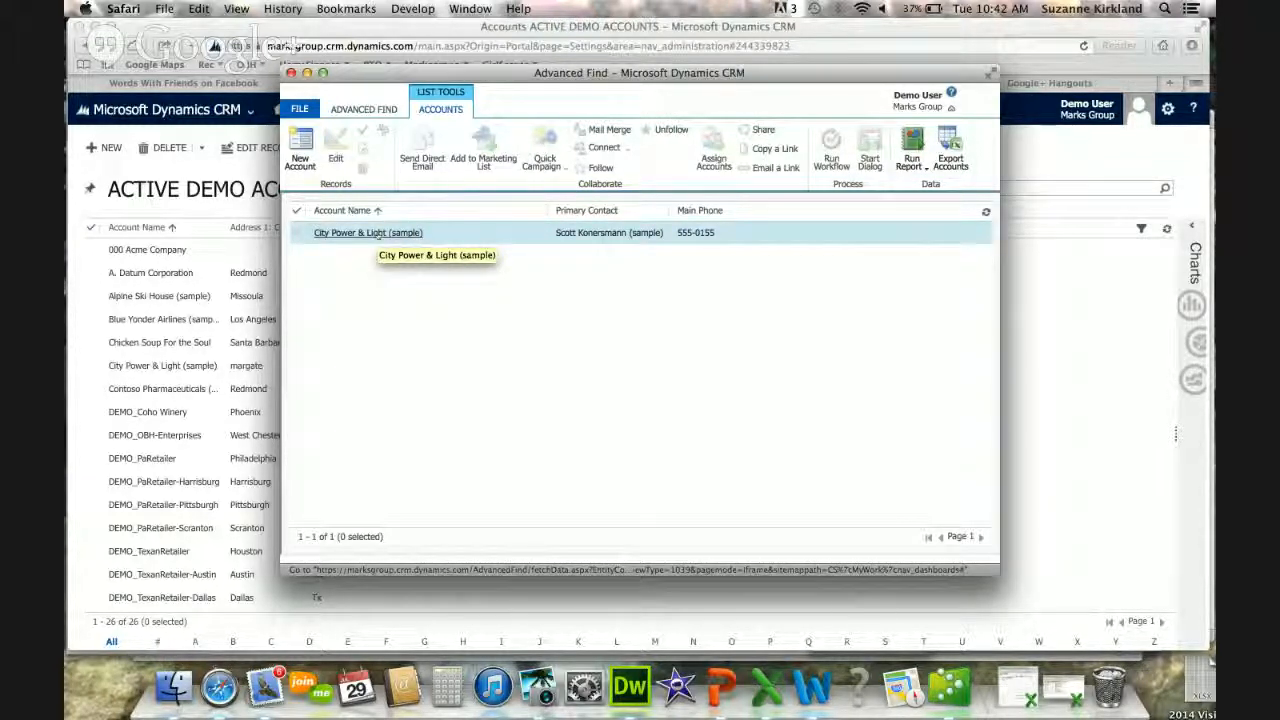
{"action": "left_click", "coordinate": [297, 233]}
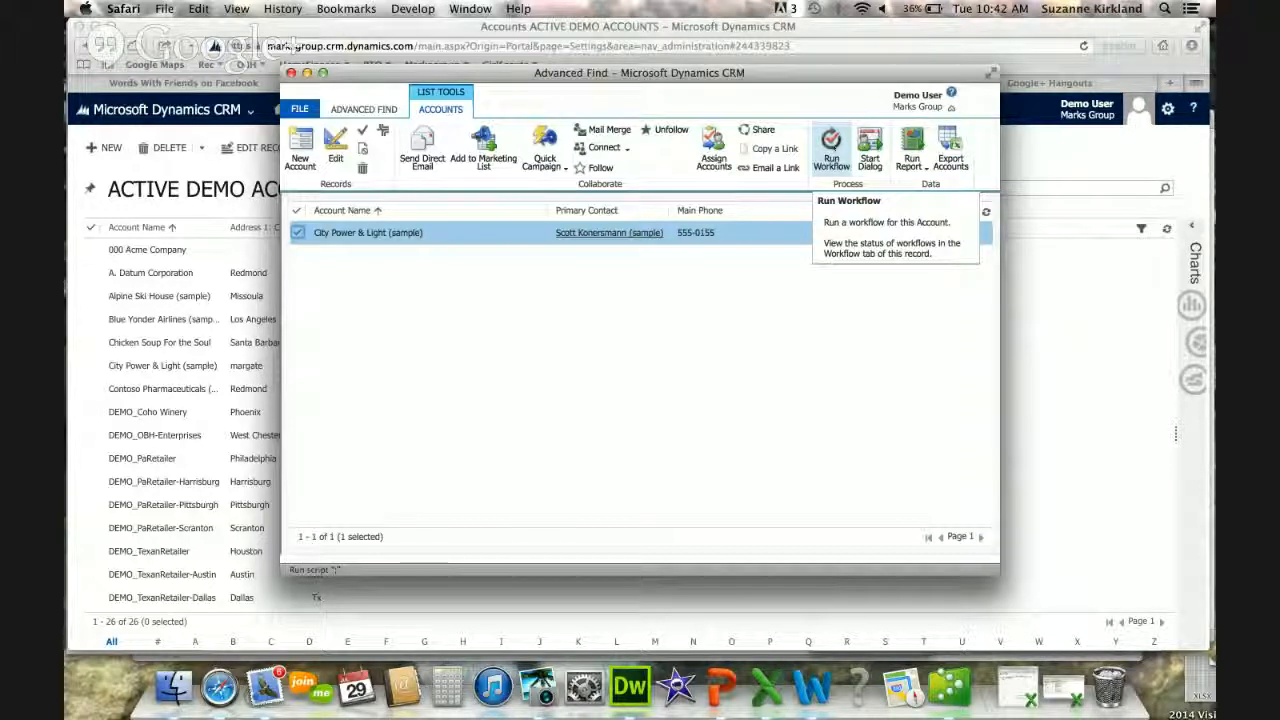
{"action": "left_click", "coordinate": [833, 148]}
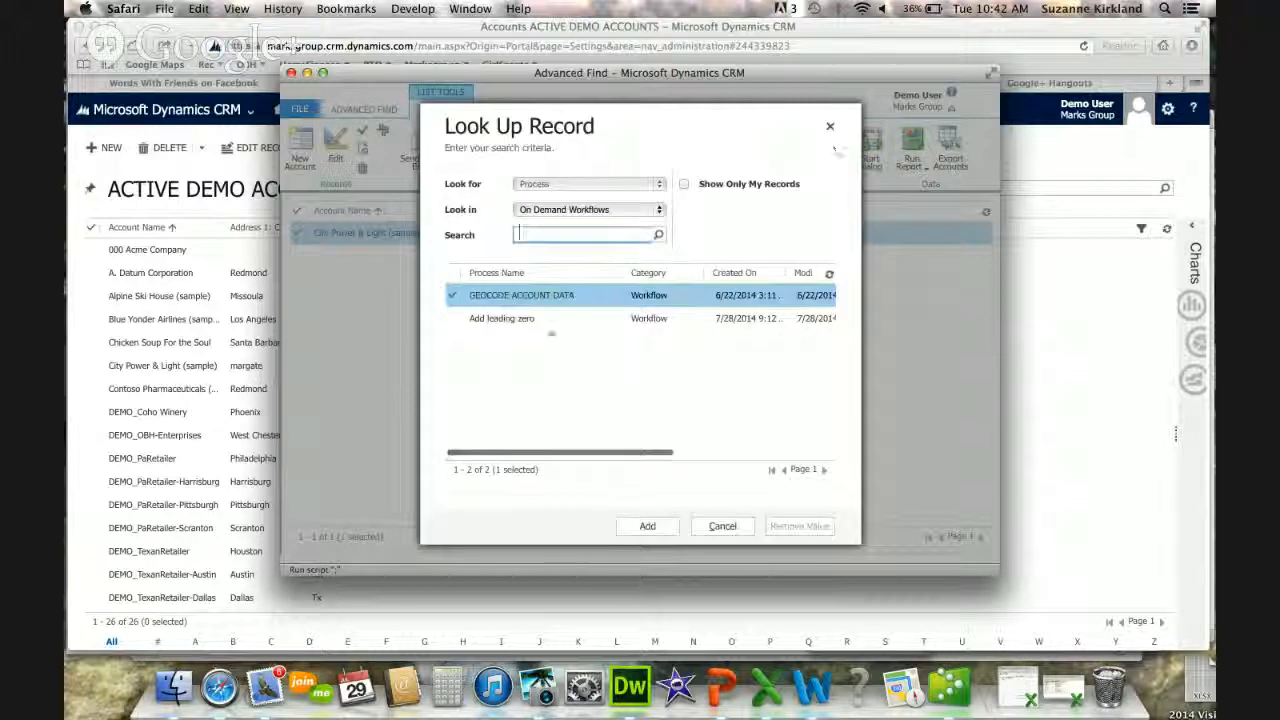
{"action": "left_click", "coordinate": [502, 318]}
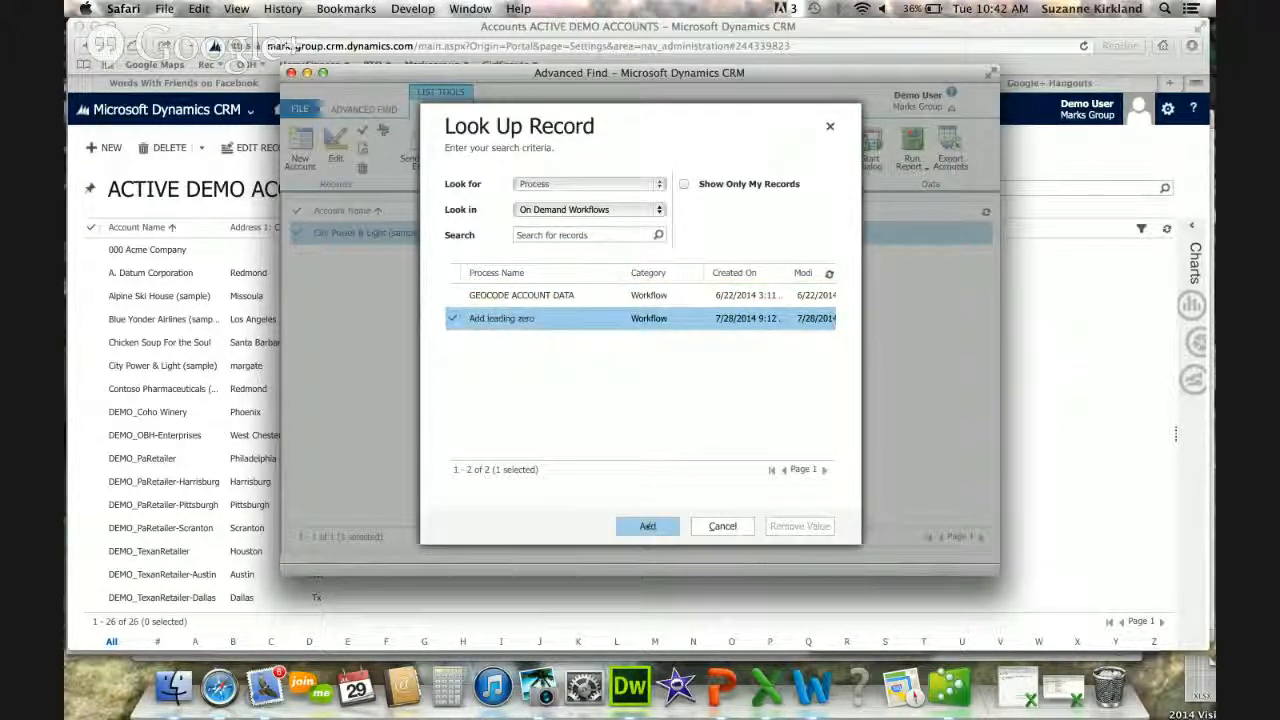
{"action": "left_click", "coordinate": [647, 526]}
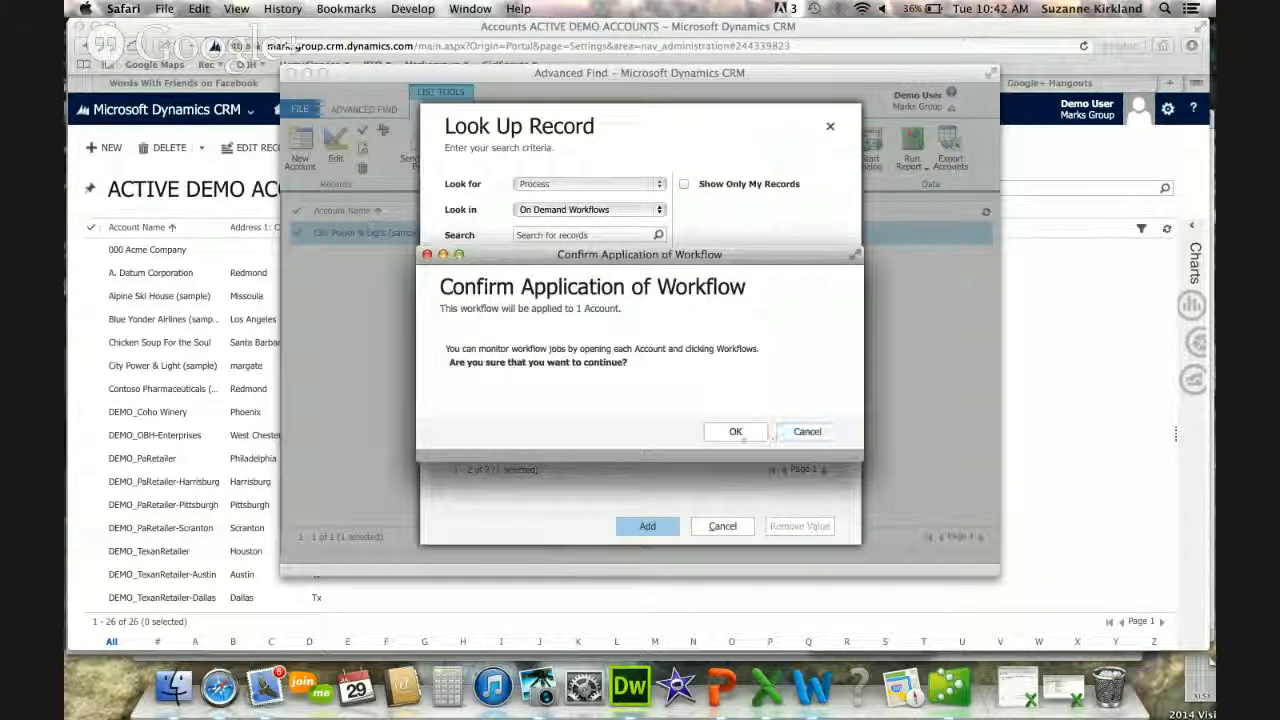
{"action": "left_click", "coordinate": [737, 432]}
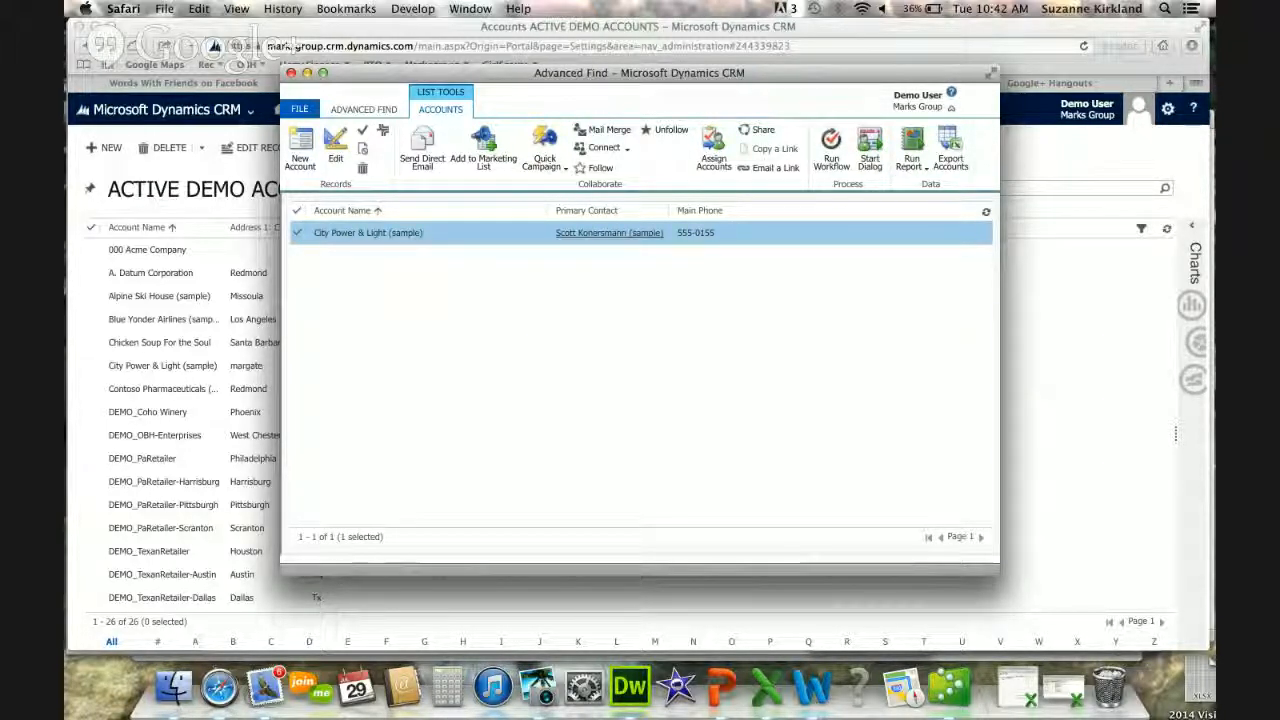
Open the City Power & Light (sample) account record from the query results
{"action": "left_click", "coordinate": [395, 233]}
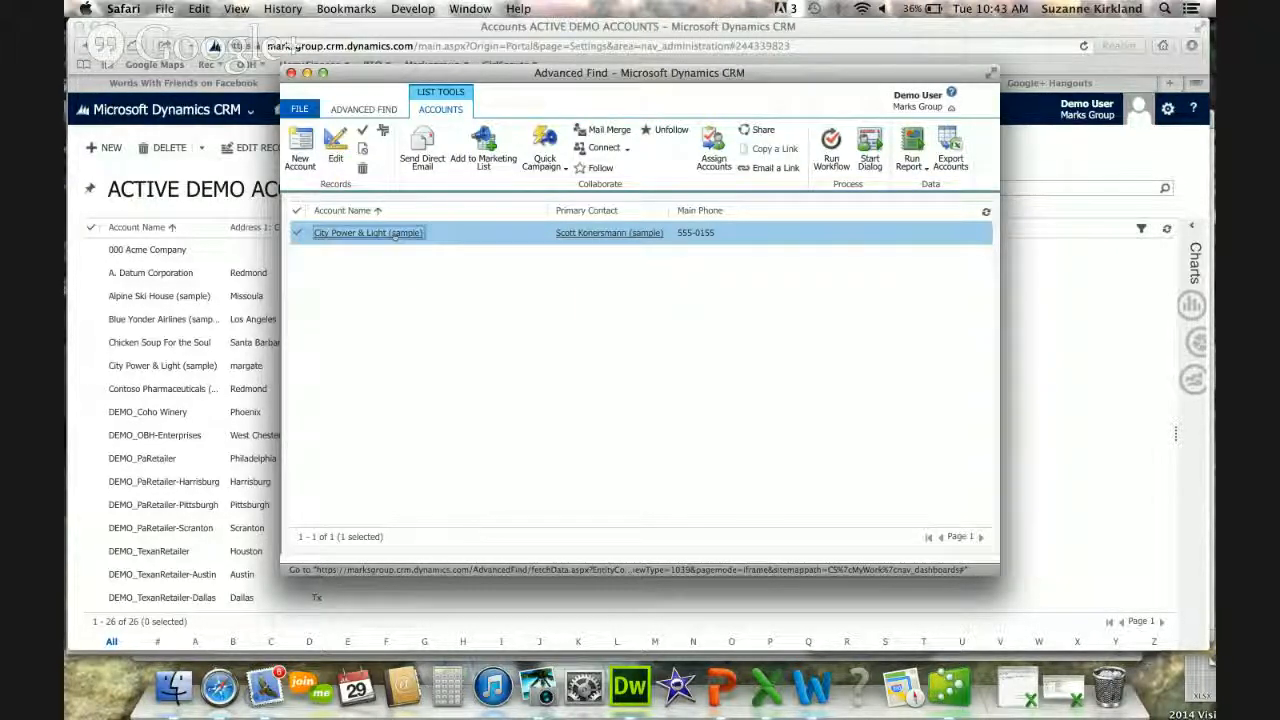